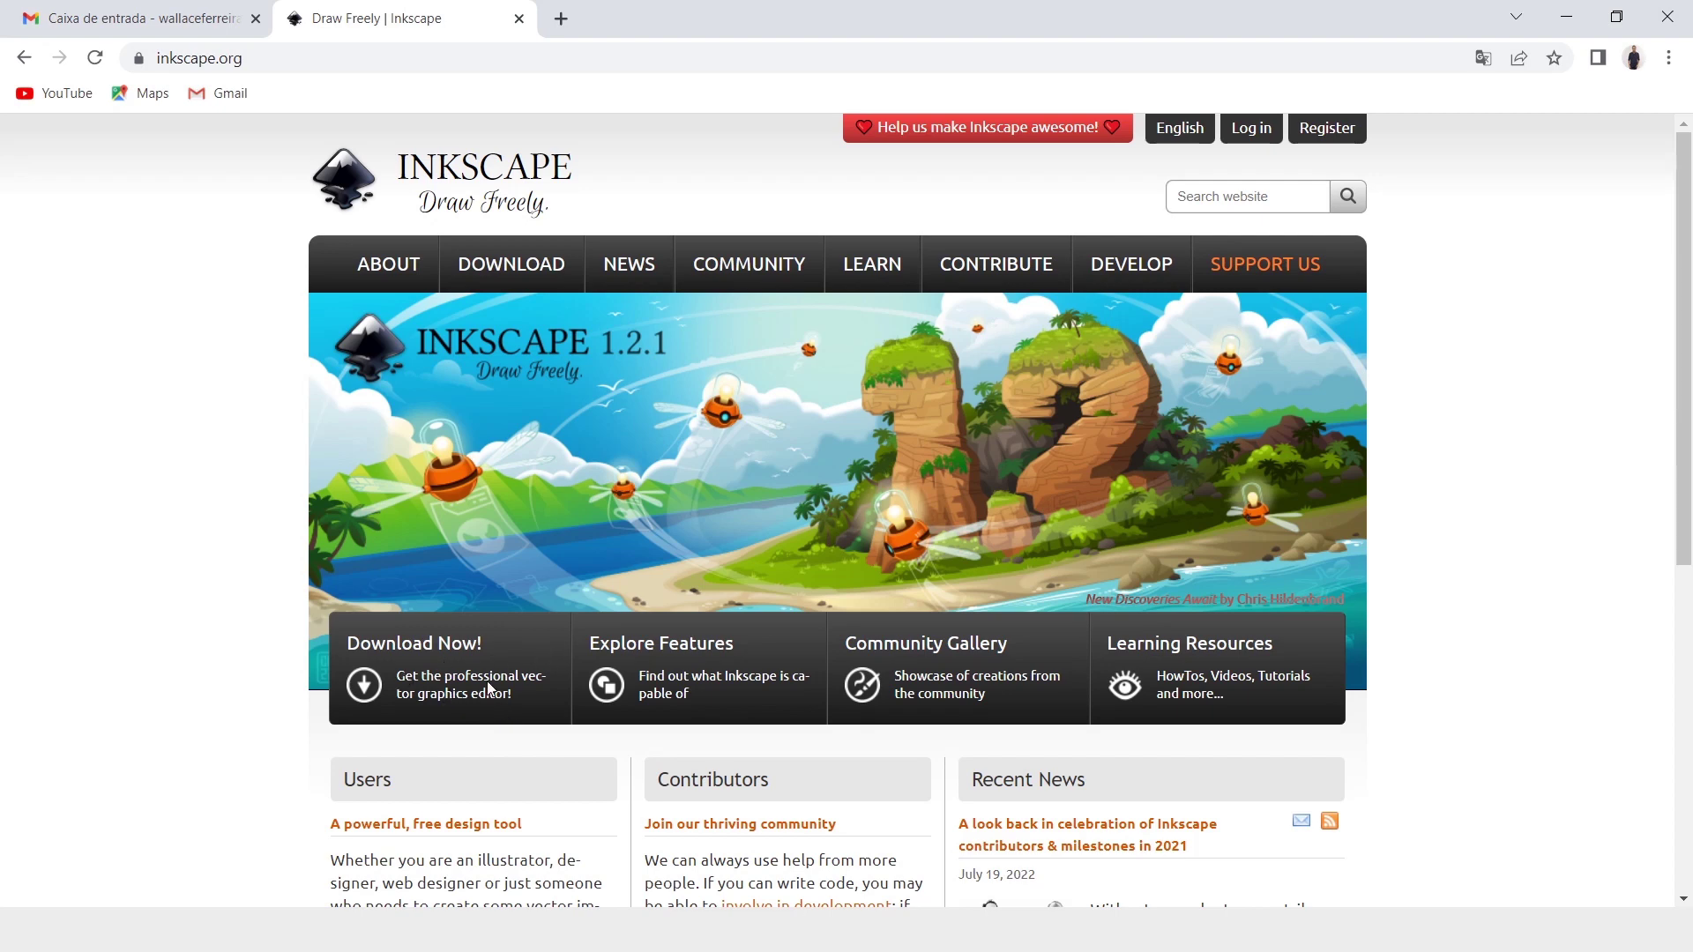
Step: Scroll to the Windows card and open the Inkscape 1.2.1 Windows download page (64-bit/32-bit)
{"action": "scroll", "coordinate": [1689, 654], "scroll_direction": "right", "scroll_amount": 5}
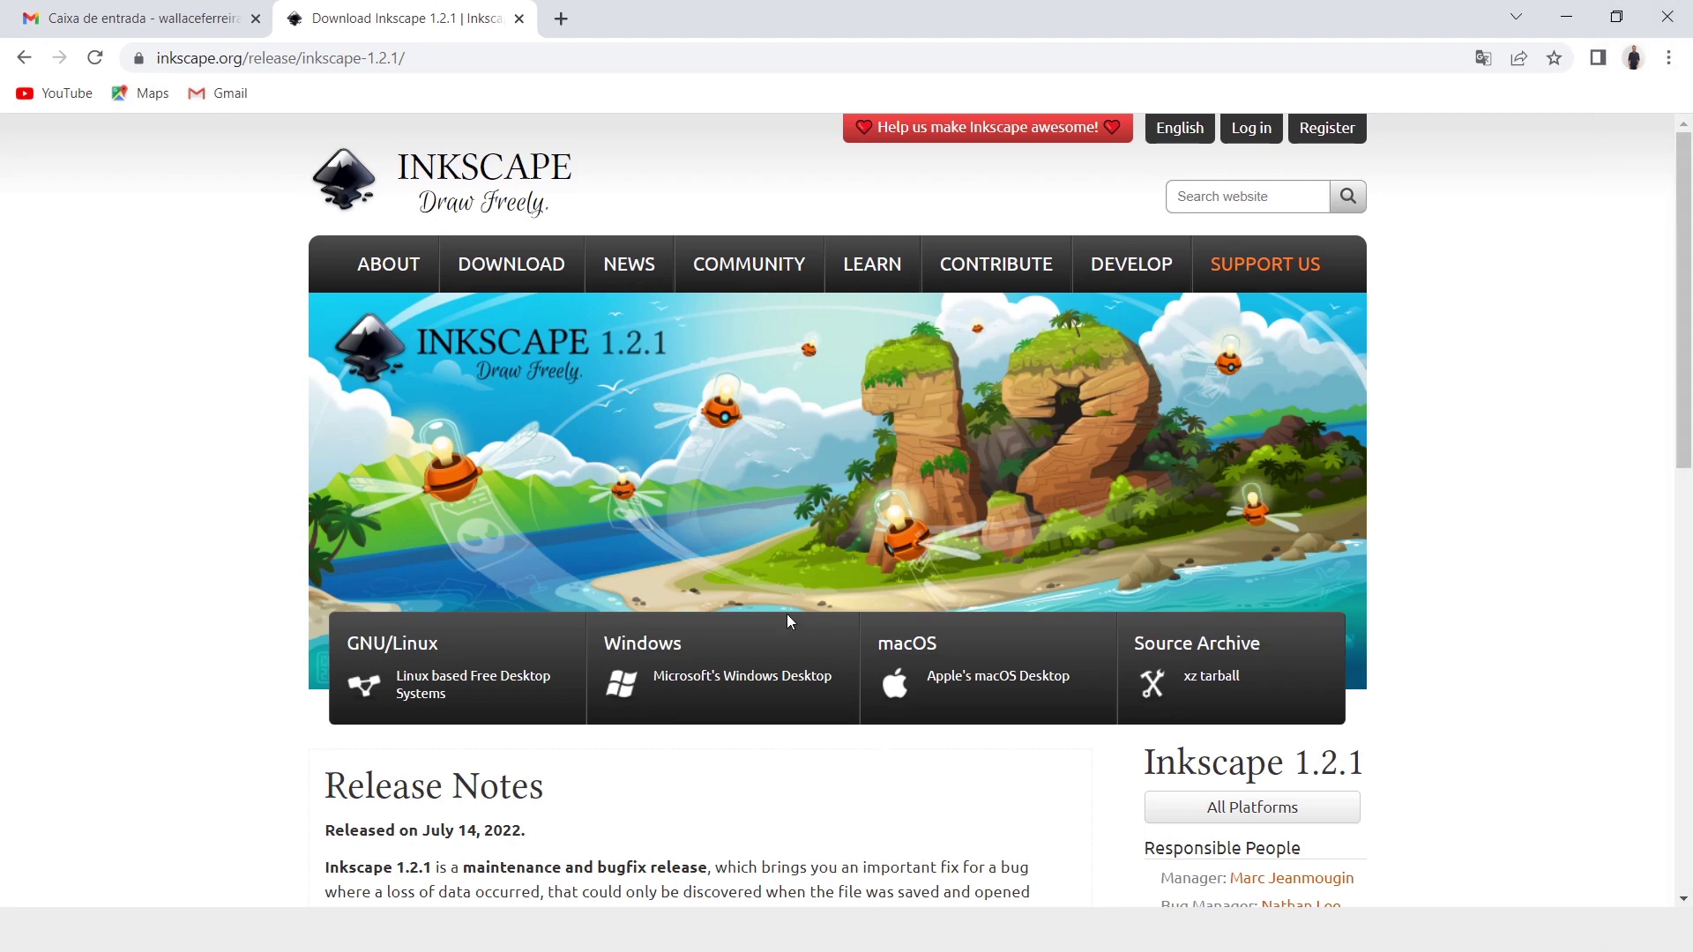
{"action": "left_click", "coordinate": [772, 695]}
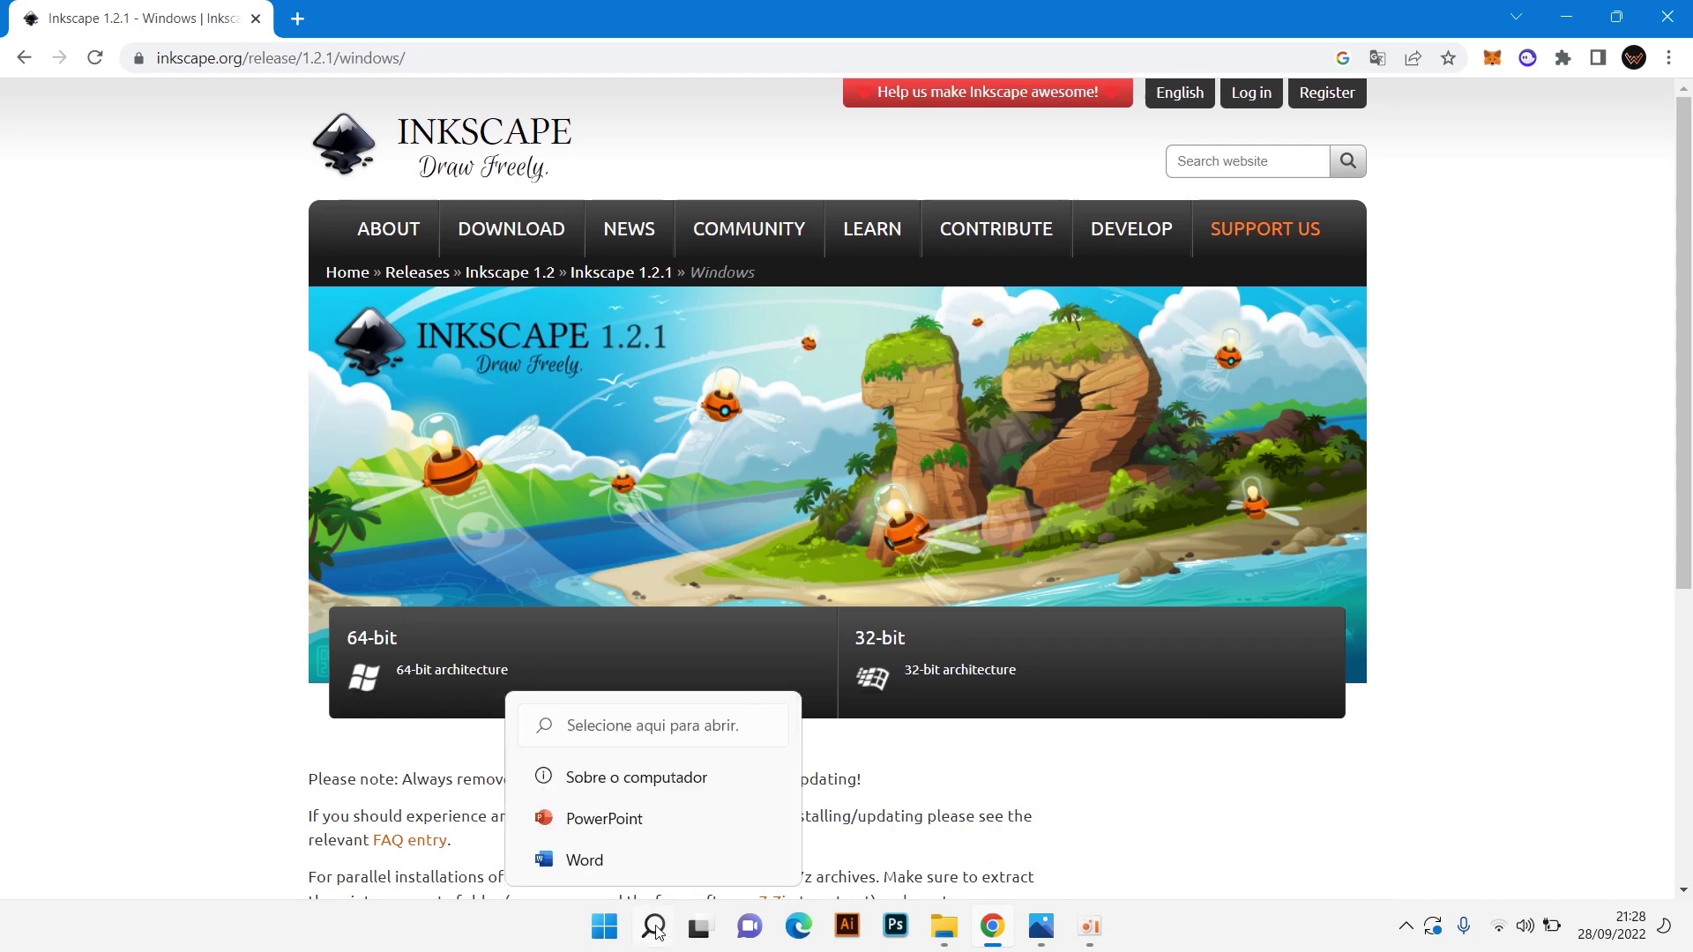
{"action": "left_click", "coordinate": [653, 932]}
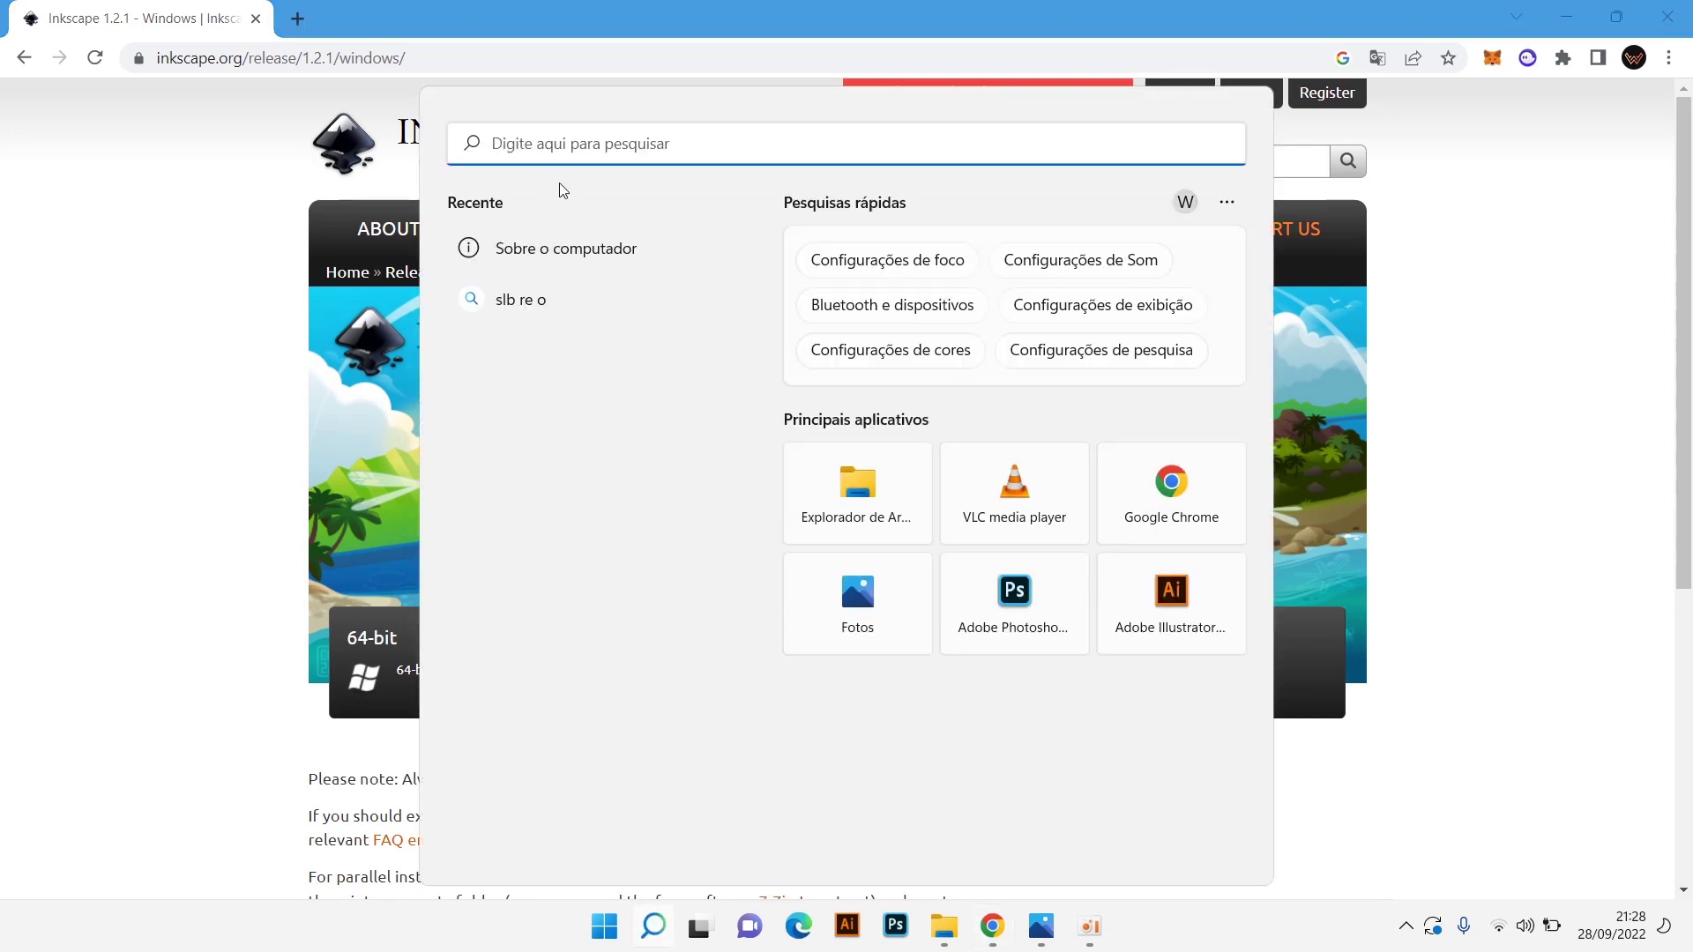
Step: Search Windows for 'sobre o com' and confirm Tipo de sistema shows a 64-bit system
{"action": "type", "text": "sobre o com"}
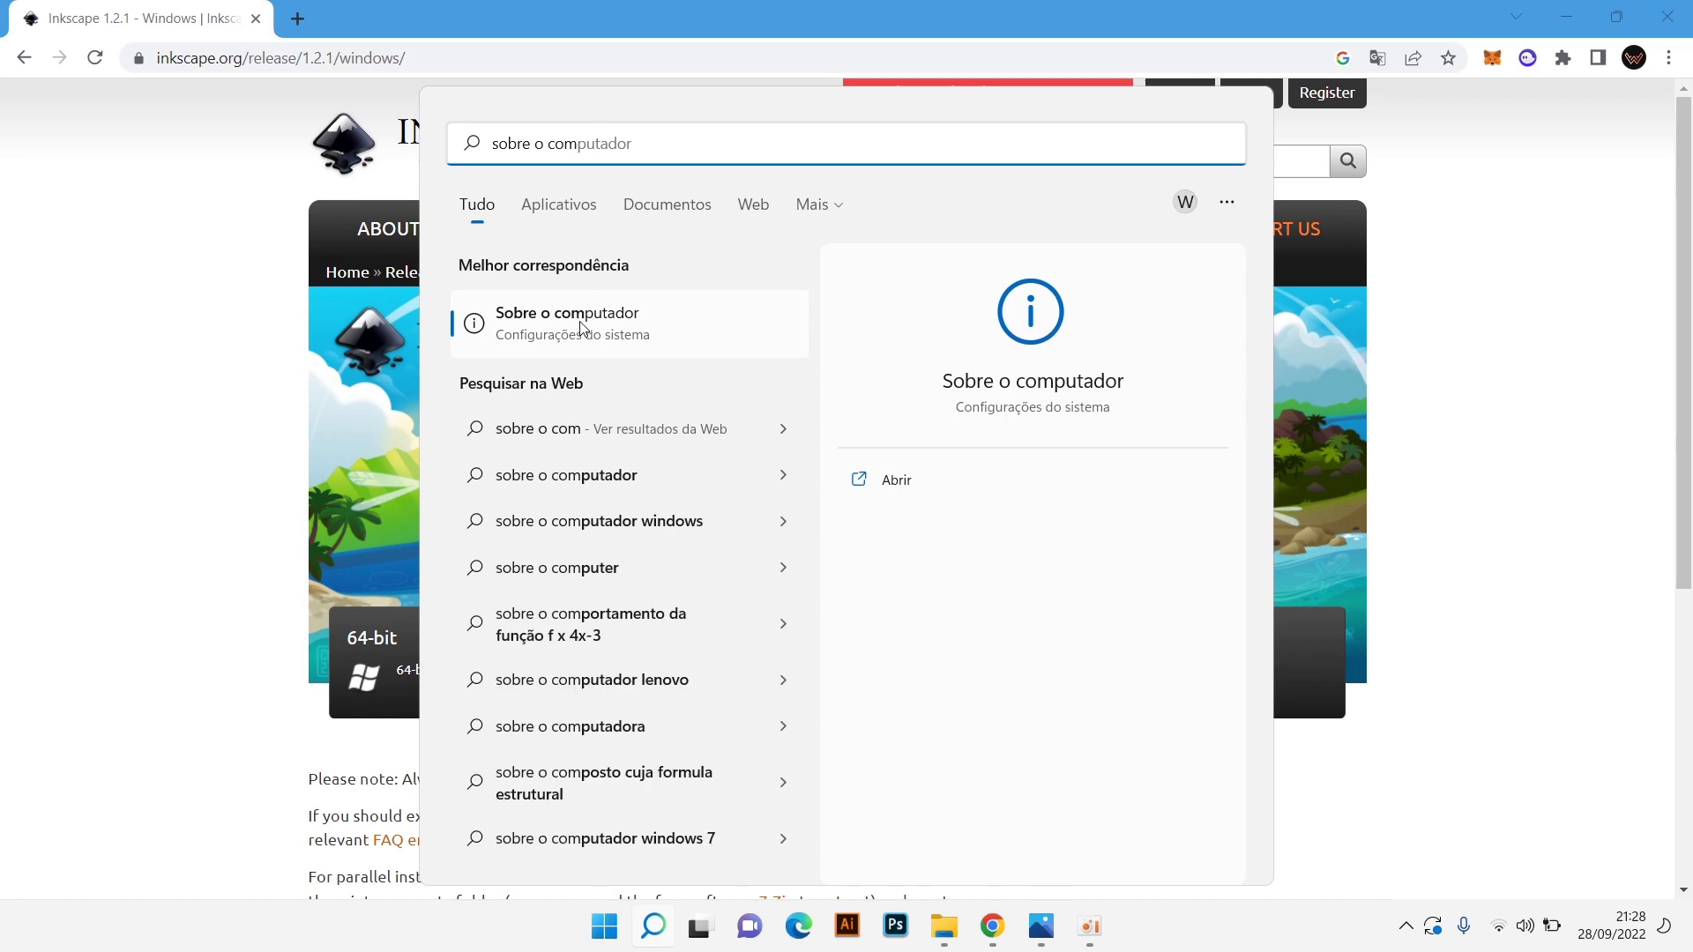
{"action": "left_click", "coordinate": [579, 329]}
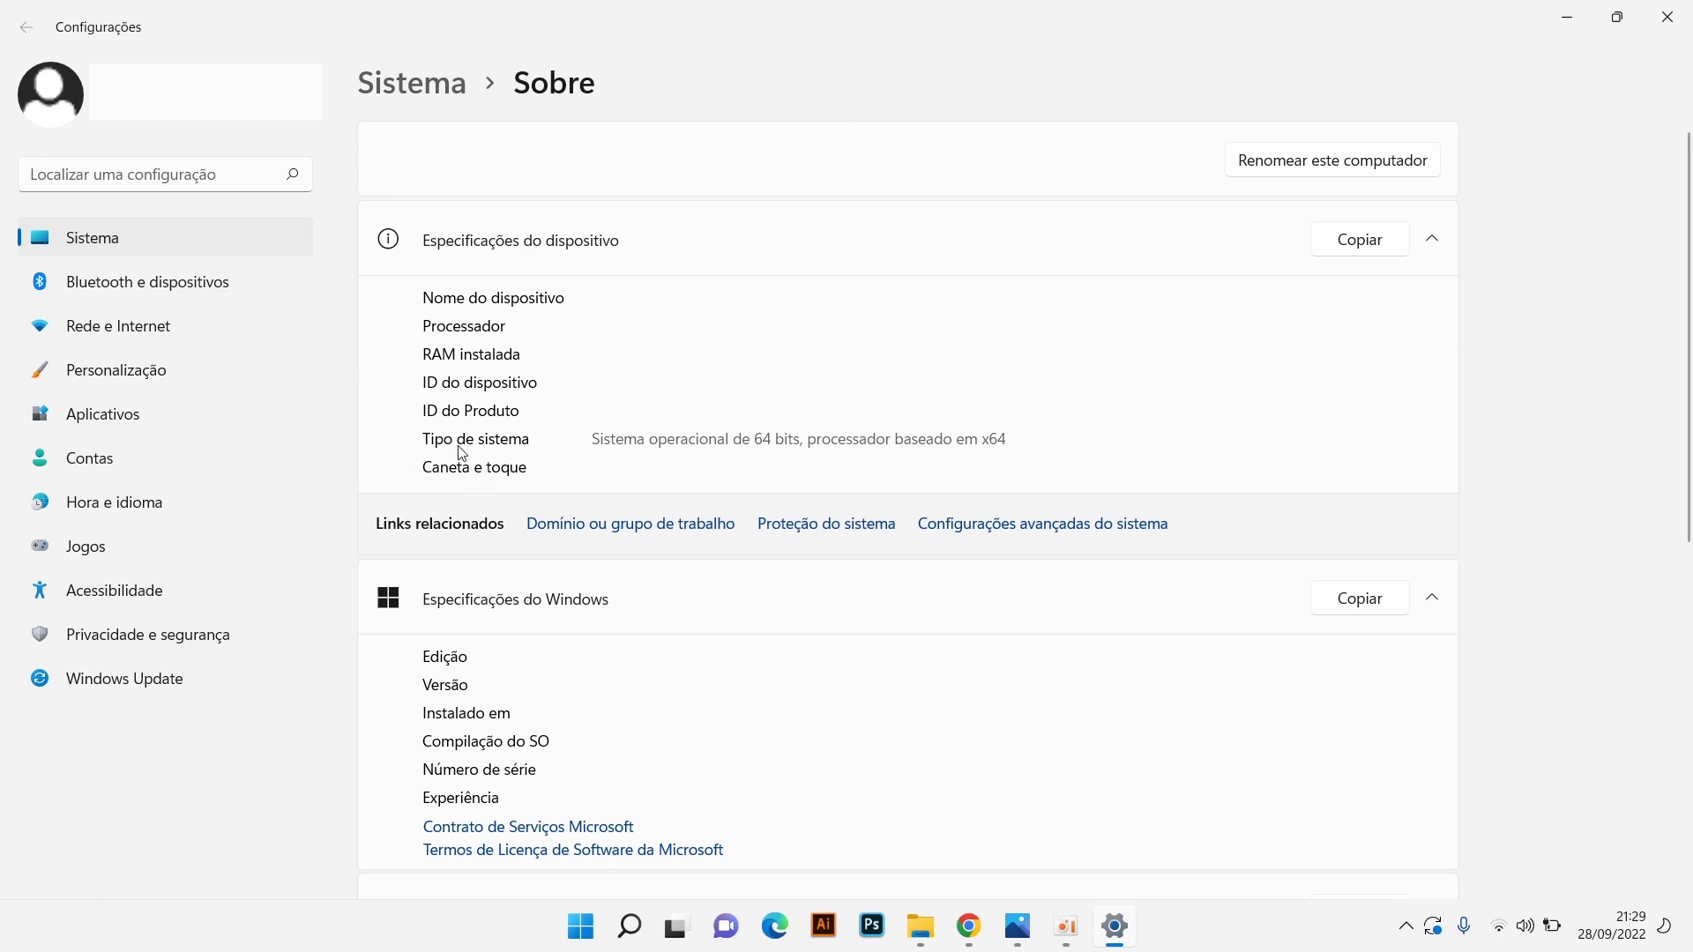
{"action": "left_click_drag", "start_coordinate": [594, 441], "coordinate": [1029, 465]}
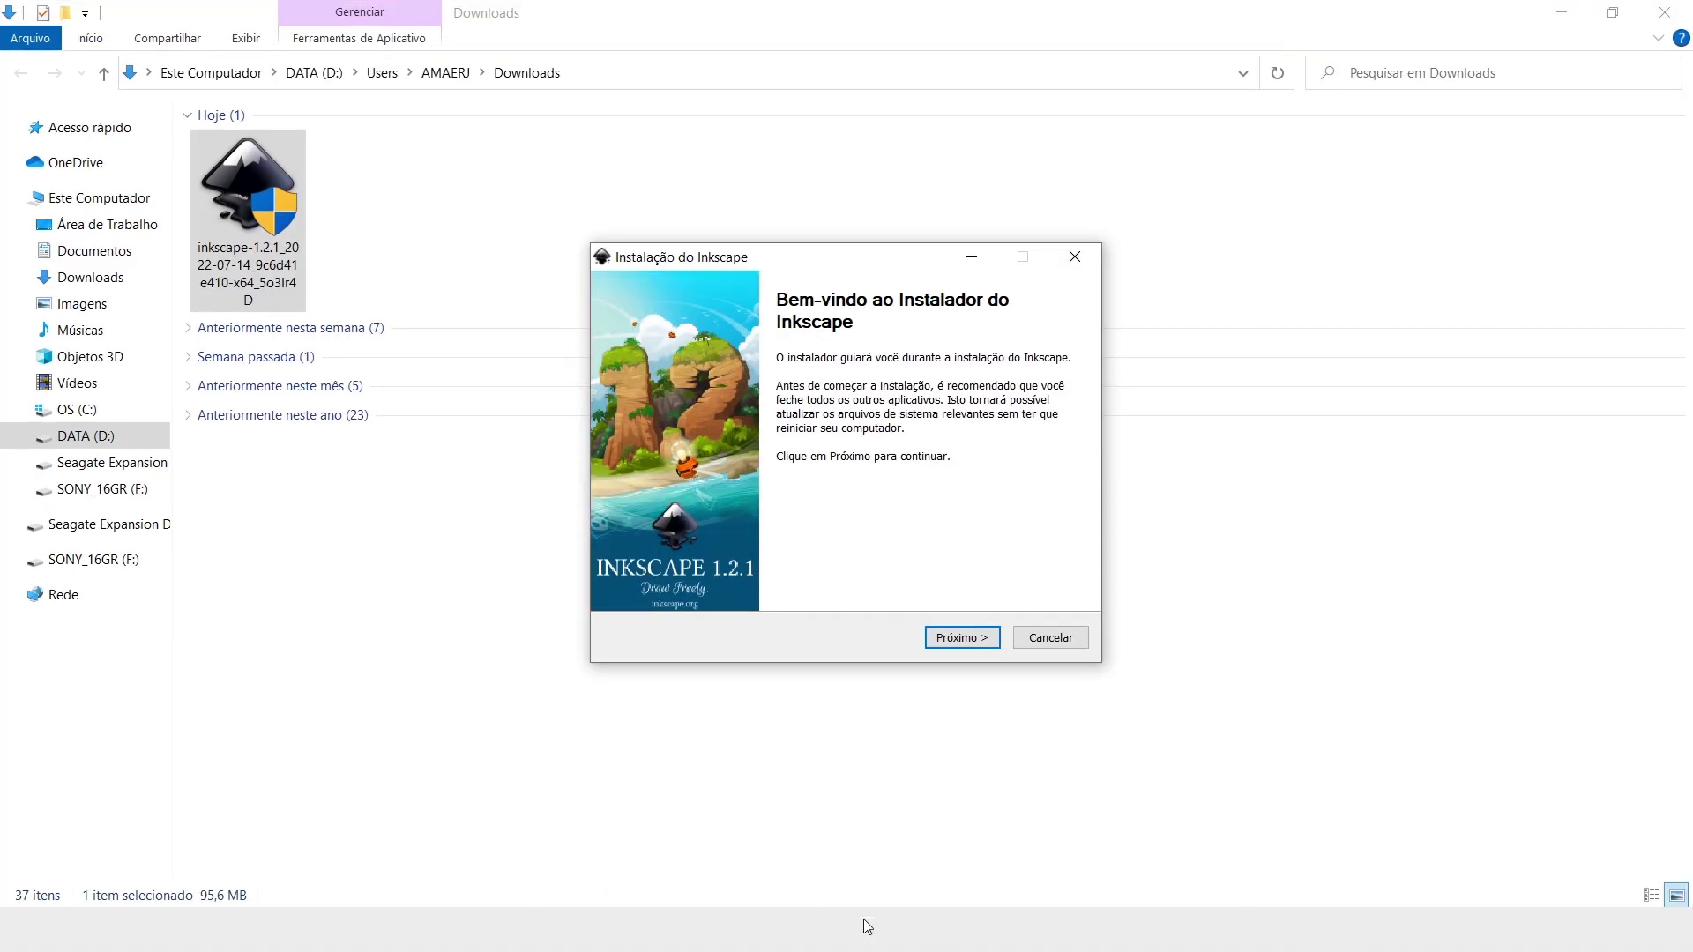
Step: Accept default installer options, install folder and Start Menu folder, keep Full install, and install
{"action": "key", "text": "Return"}
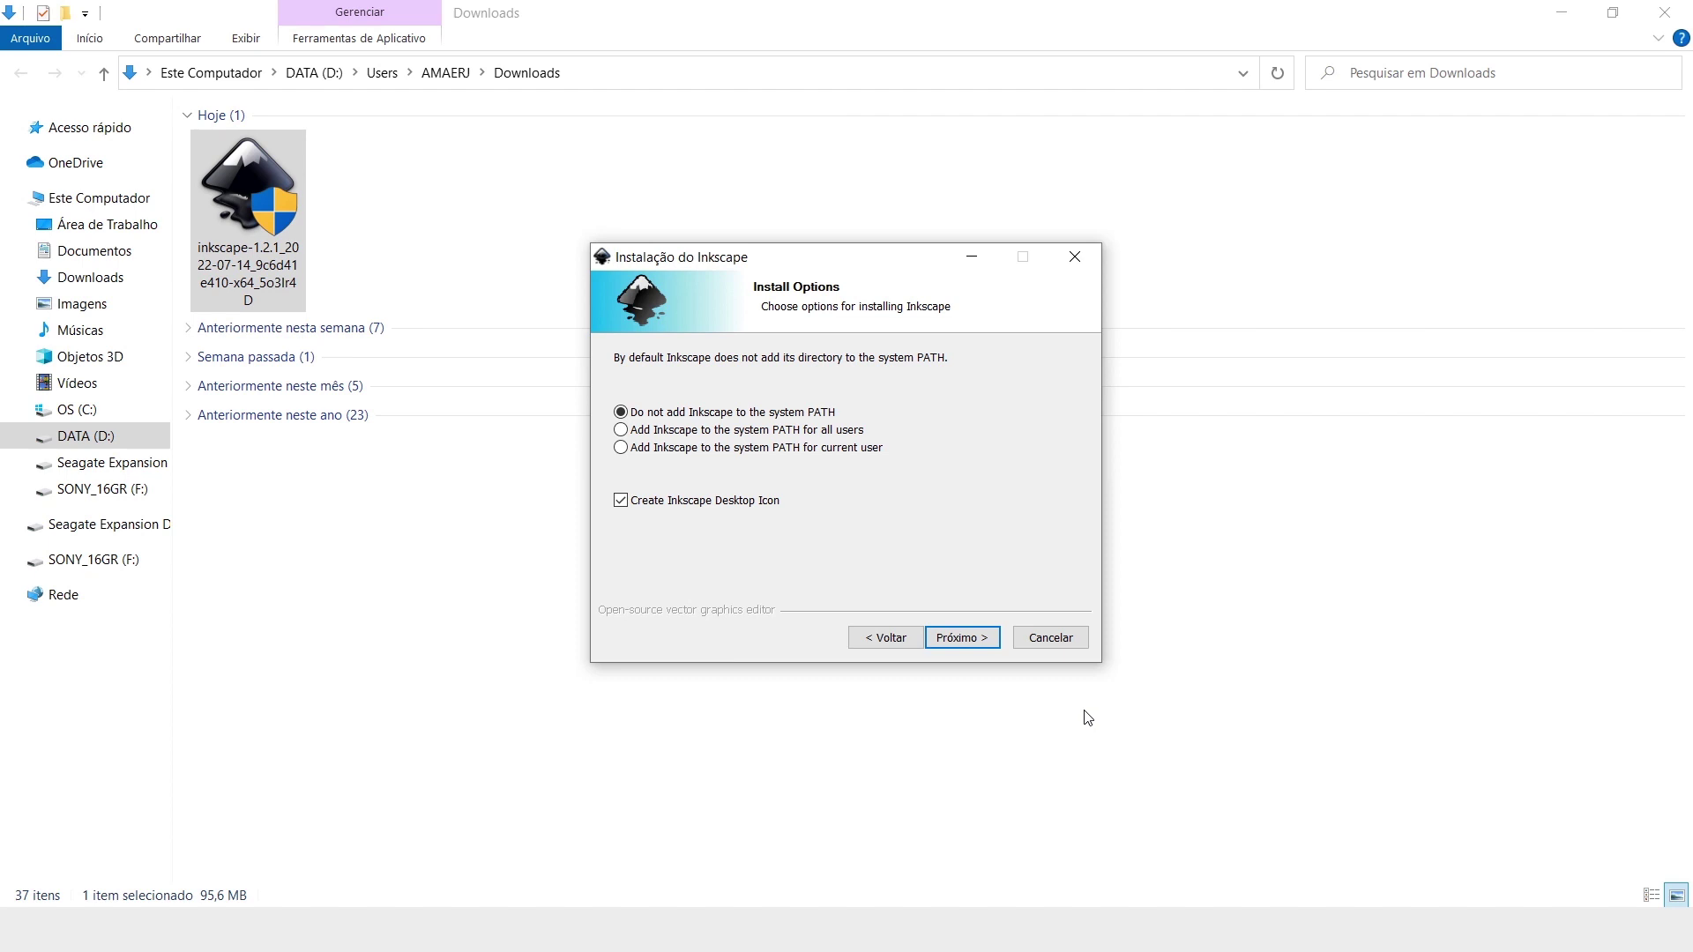
{"action": "key", "text": "Return"}
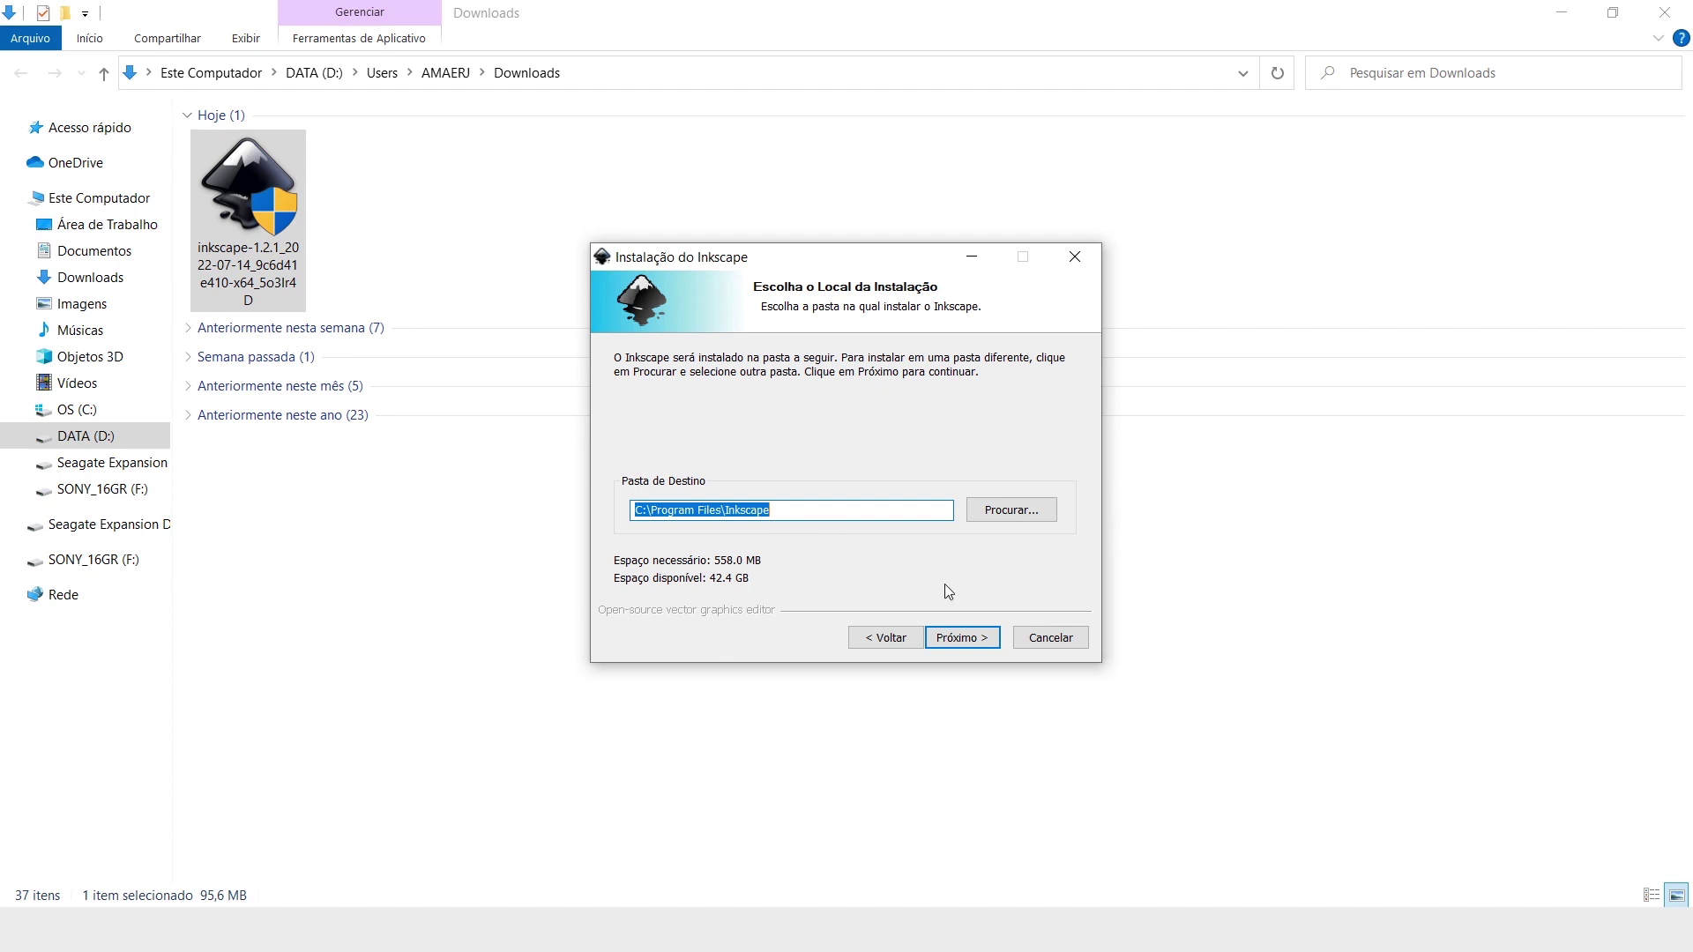
{"action": "key", "text": "Return"}
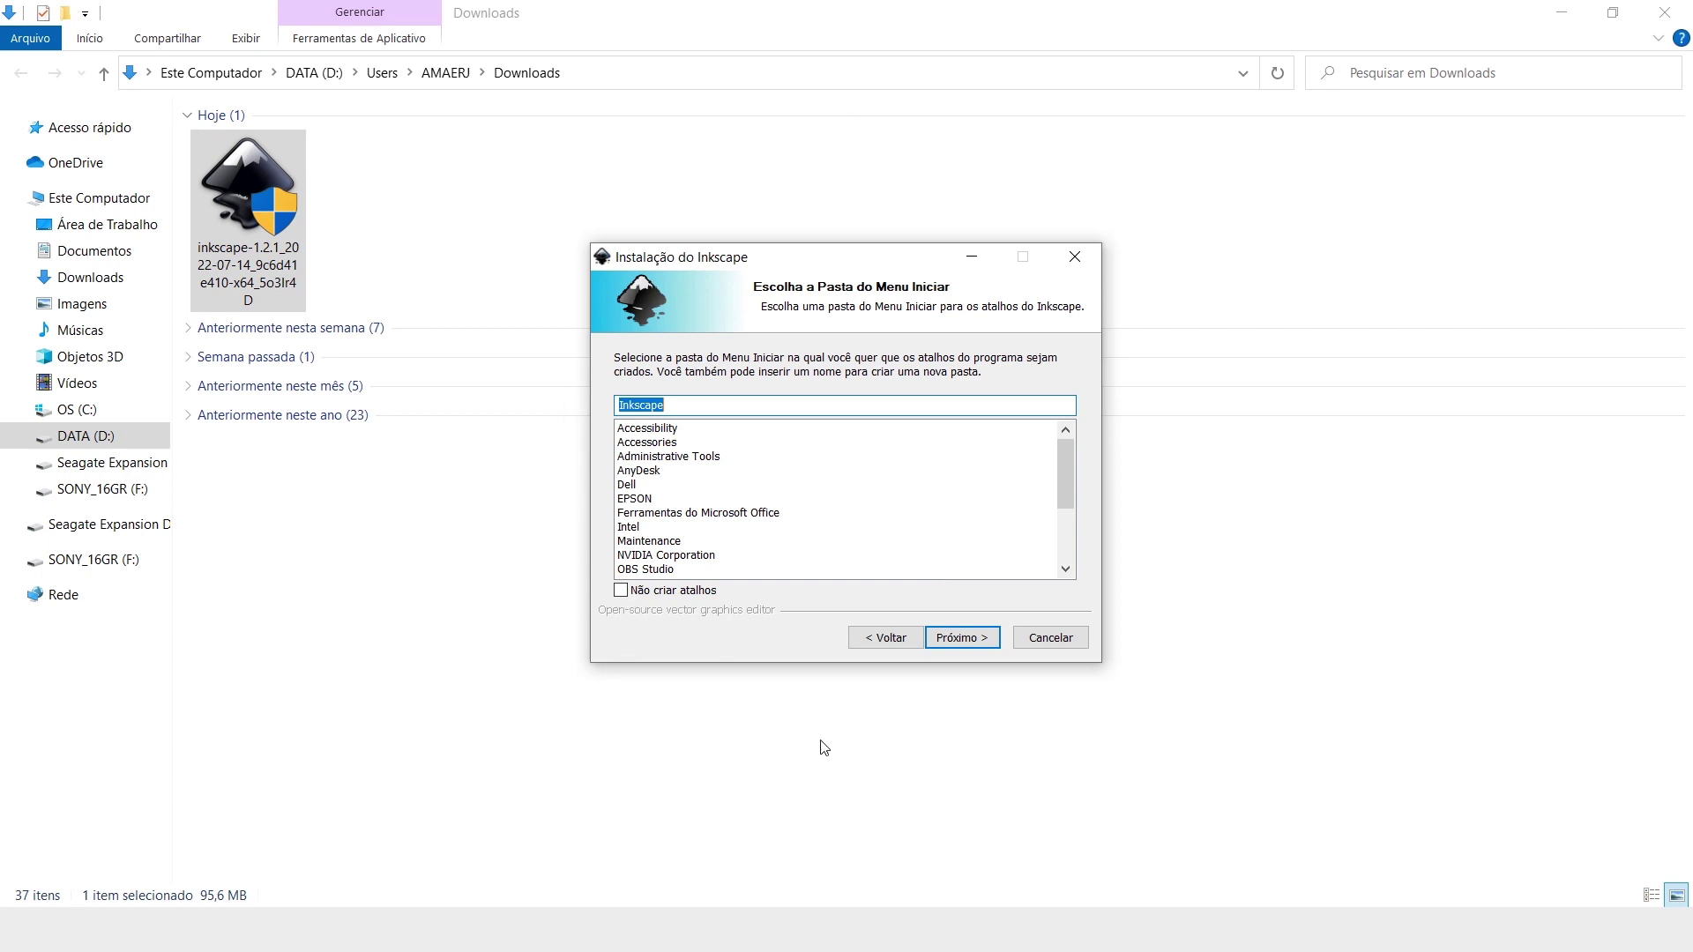
{"action": "key", "text": "Return"}
{"action": "key", "text": "alt+Down"}
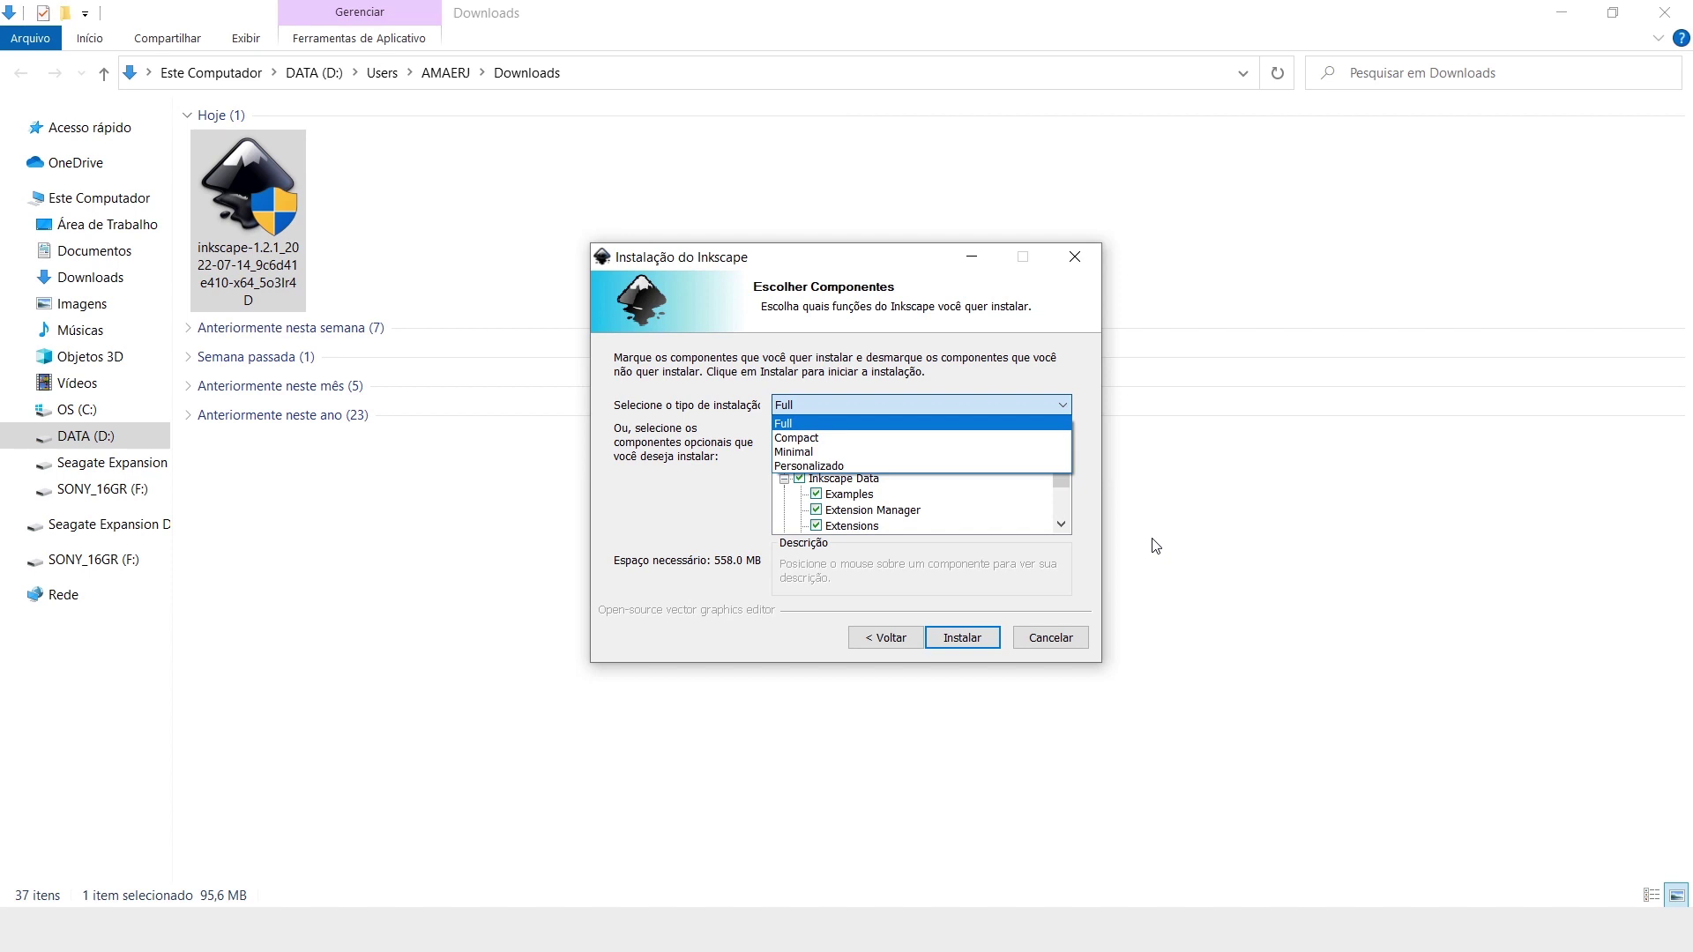
{"action": "key", "text": "Return"}
{"action": "key", "text": "Return"}
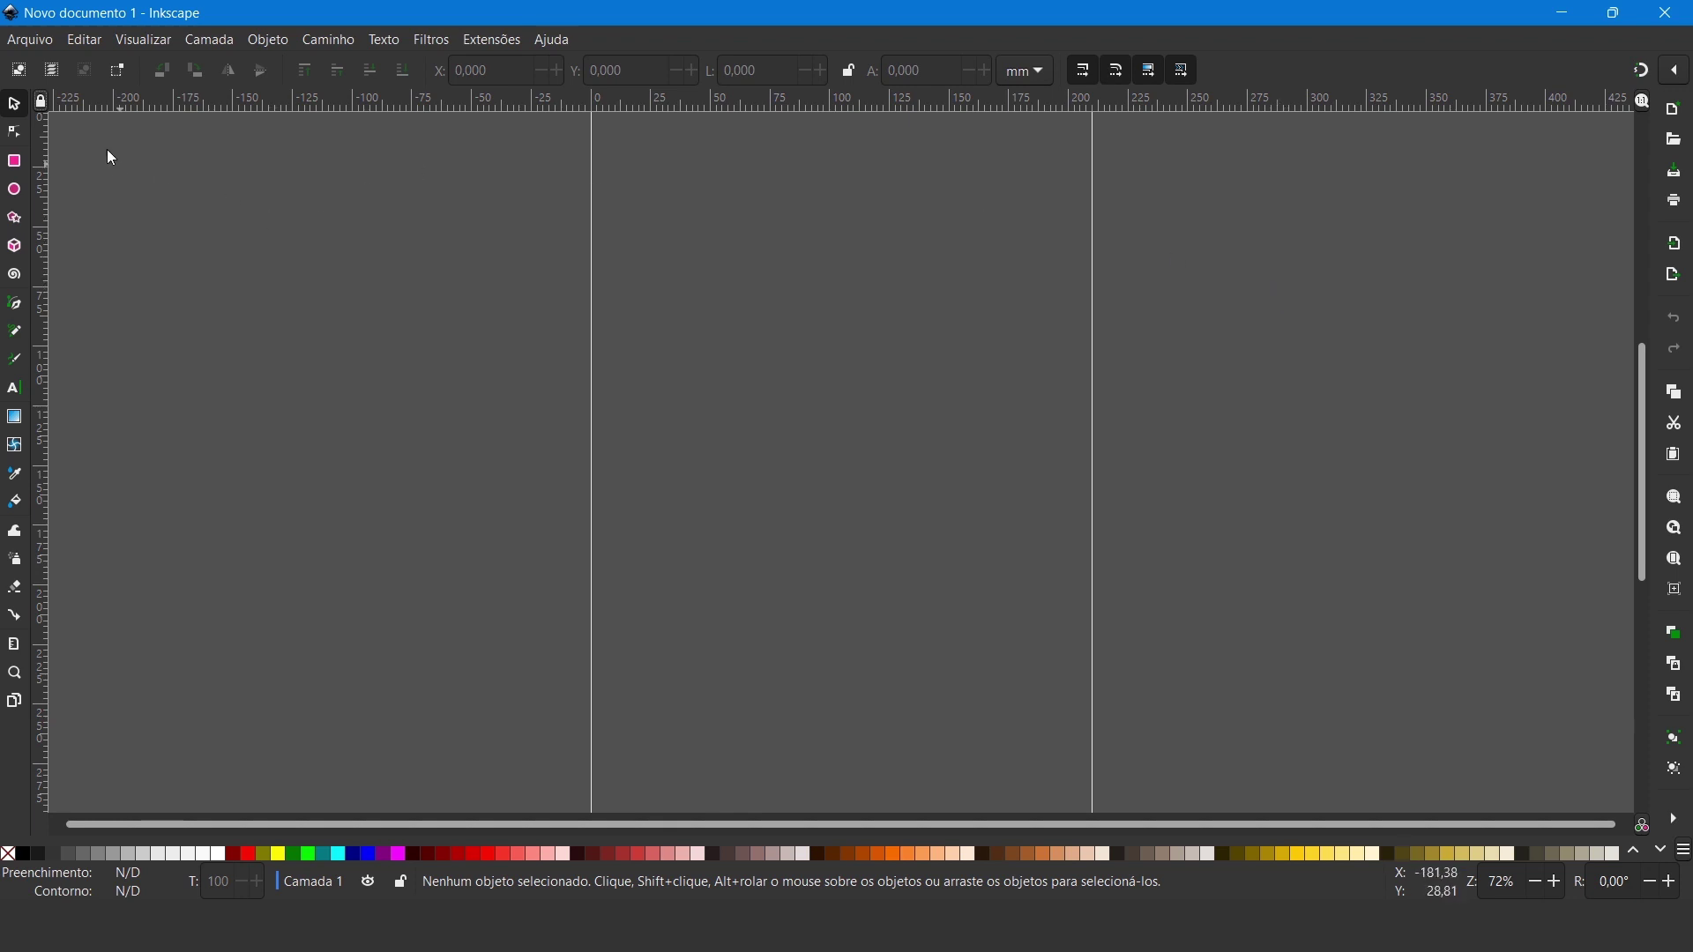
Step: Browse the menus, then open Document Properties with Ctrl+Shift+D to view the A4 page
{"action": "left_click", "coordinate": [31, 41]}
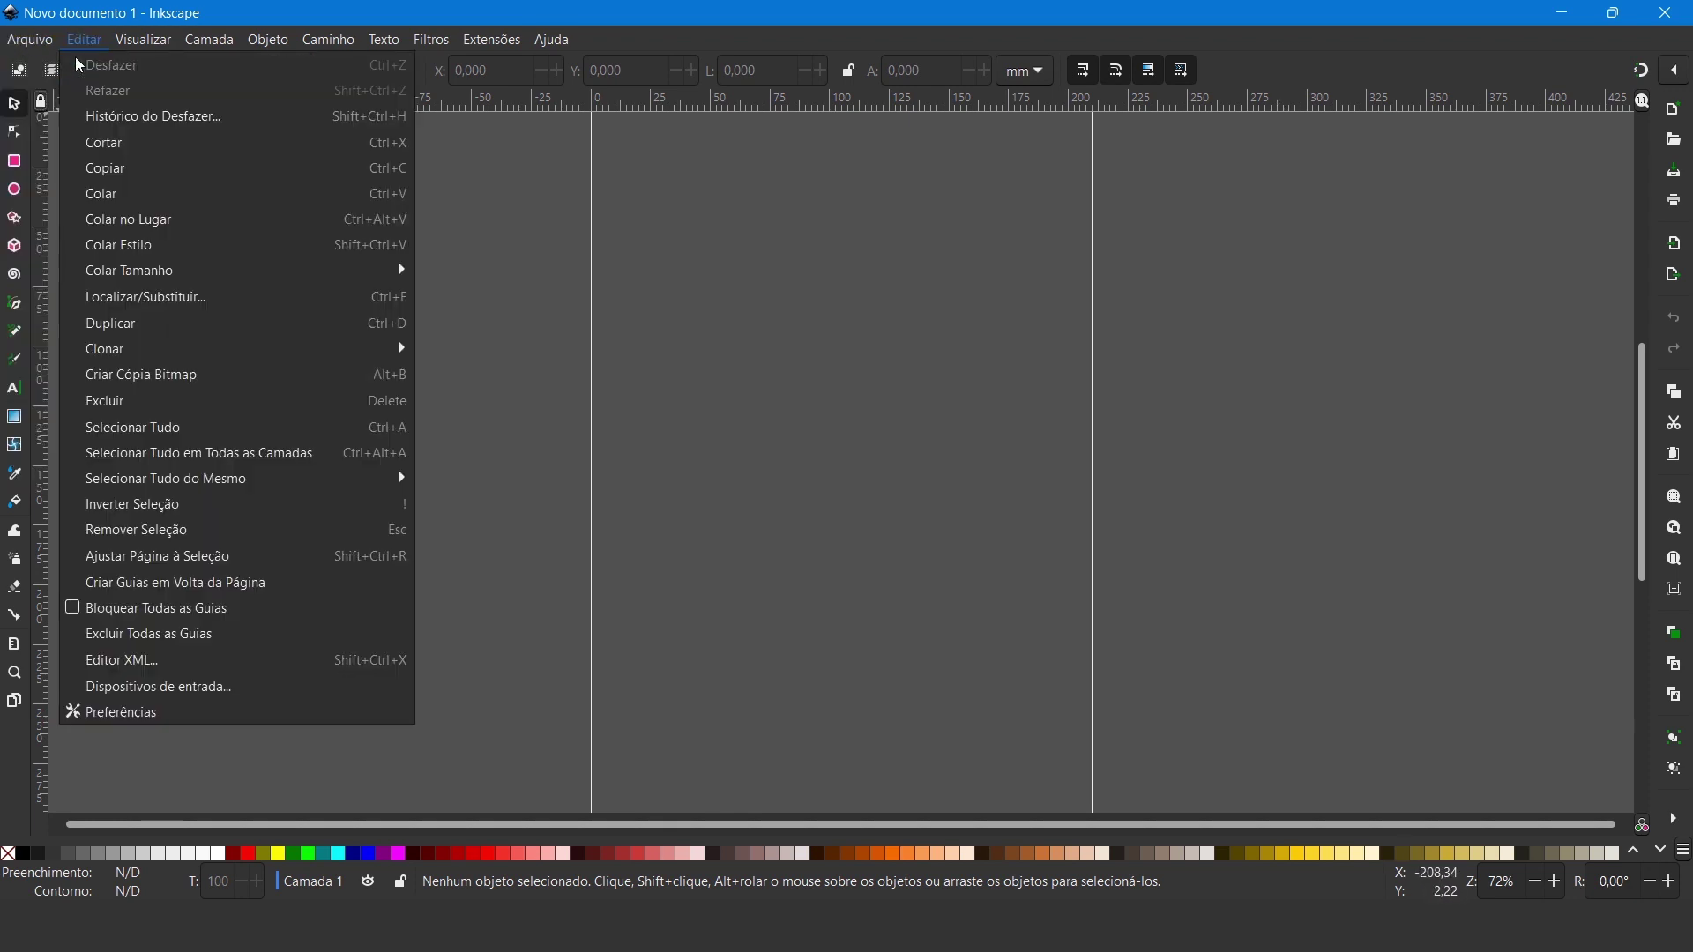
{"action": "left_click", "coordinate": [1294, 334]}
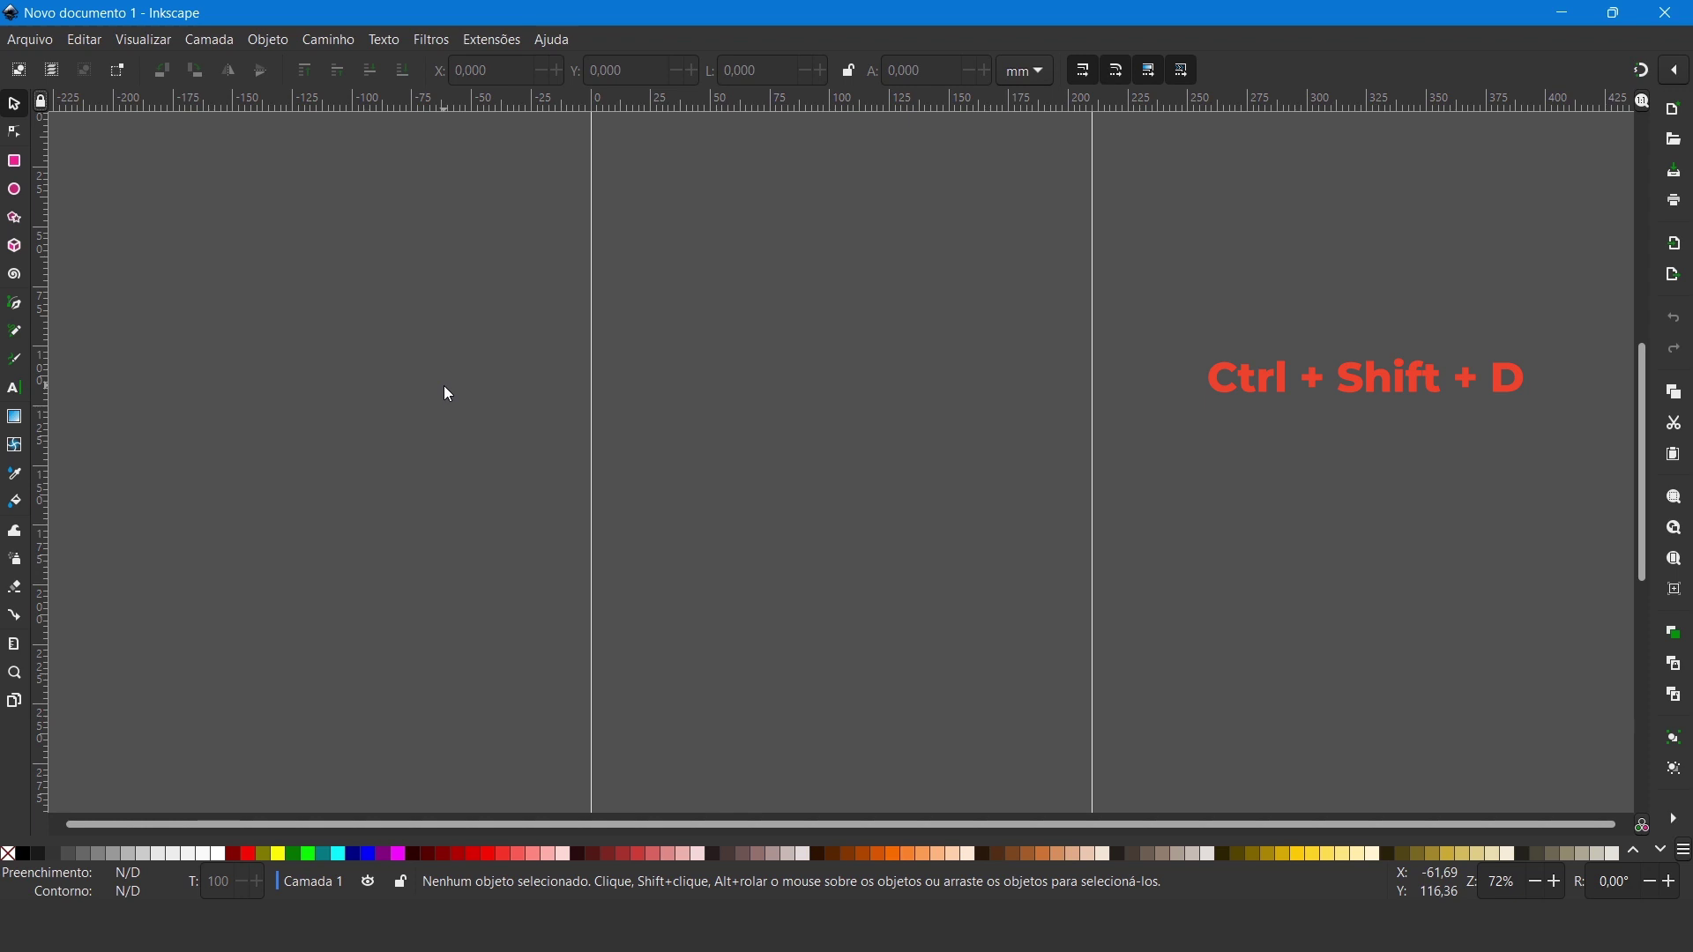
{"action": "key", "text": "ctrl+shift+d"}
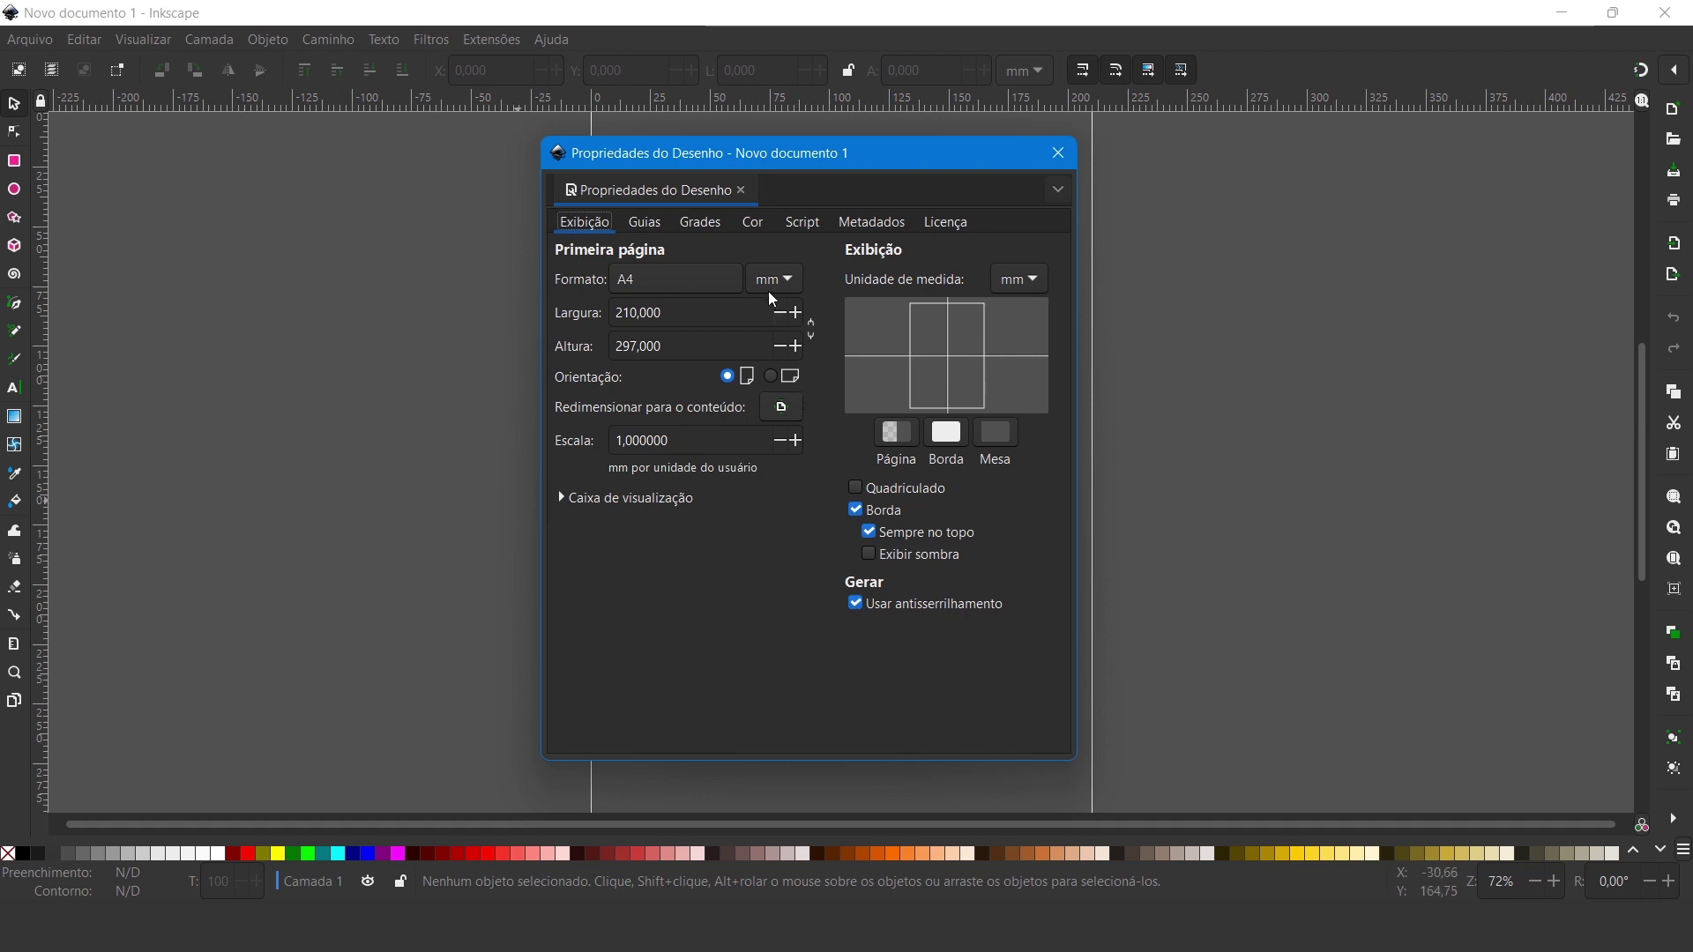
Step: Switch the page size unit to px and set width and height to 3000
{"action": "left_click", "coordinate": [789, 282]}
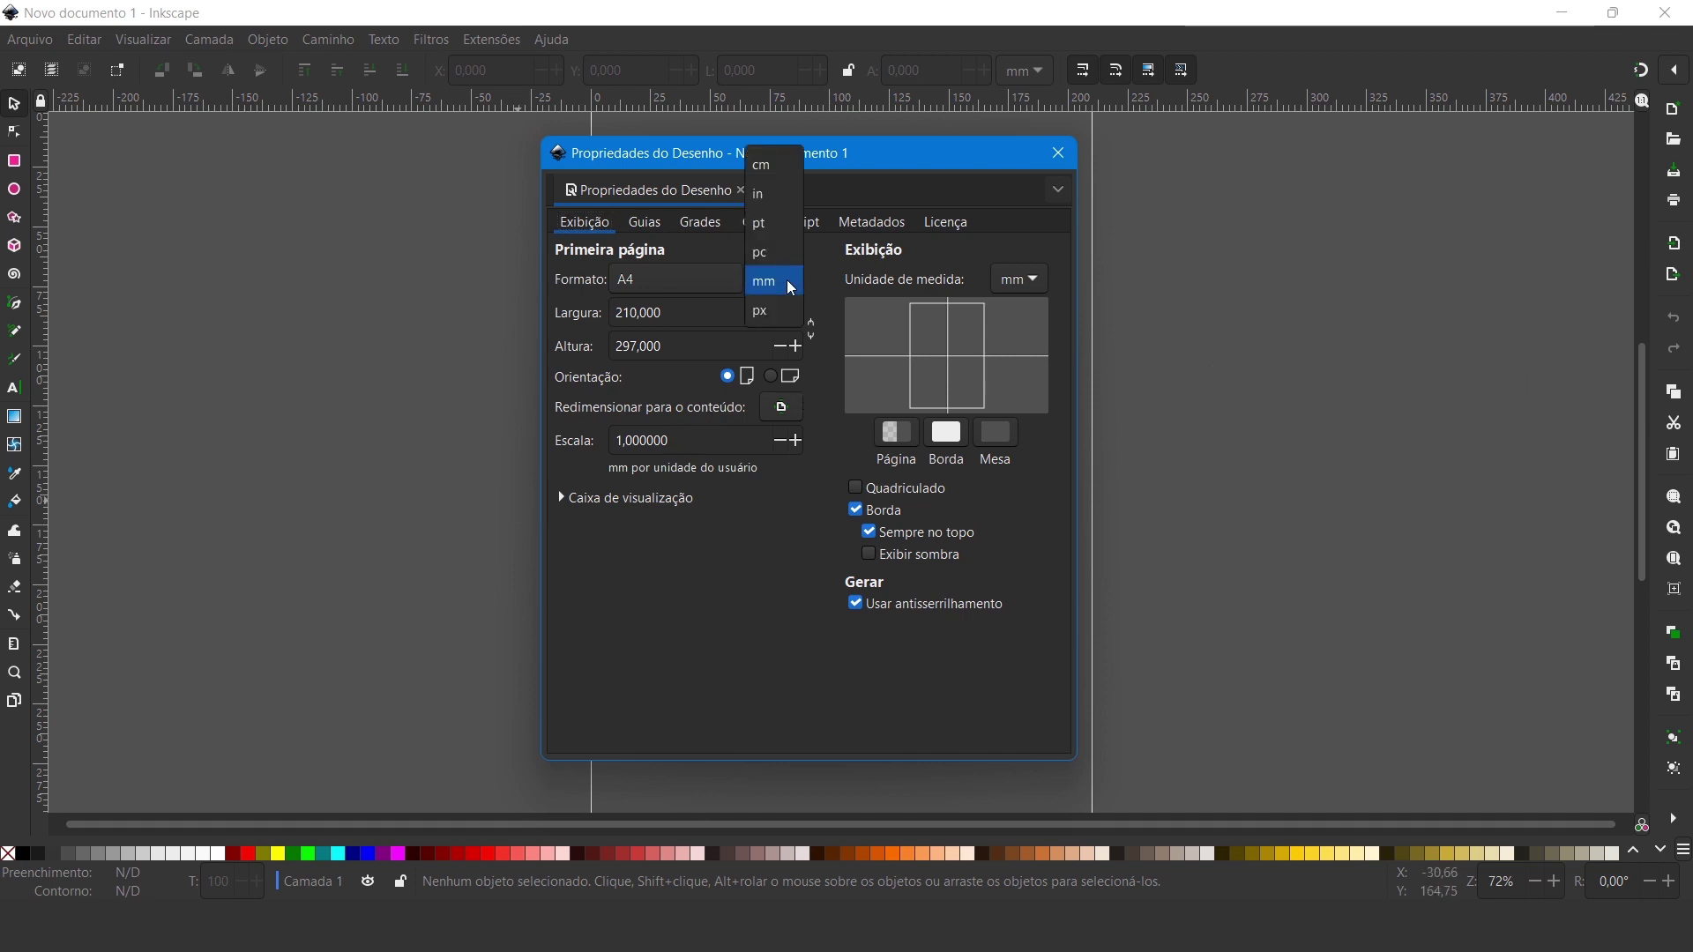
{"action": "left_click", "coordinate": [764, 311]}
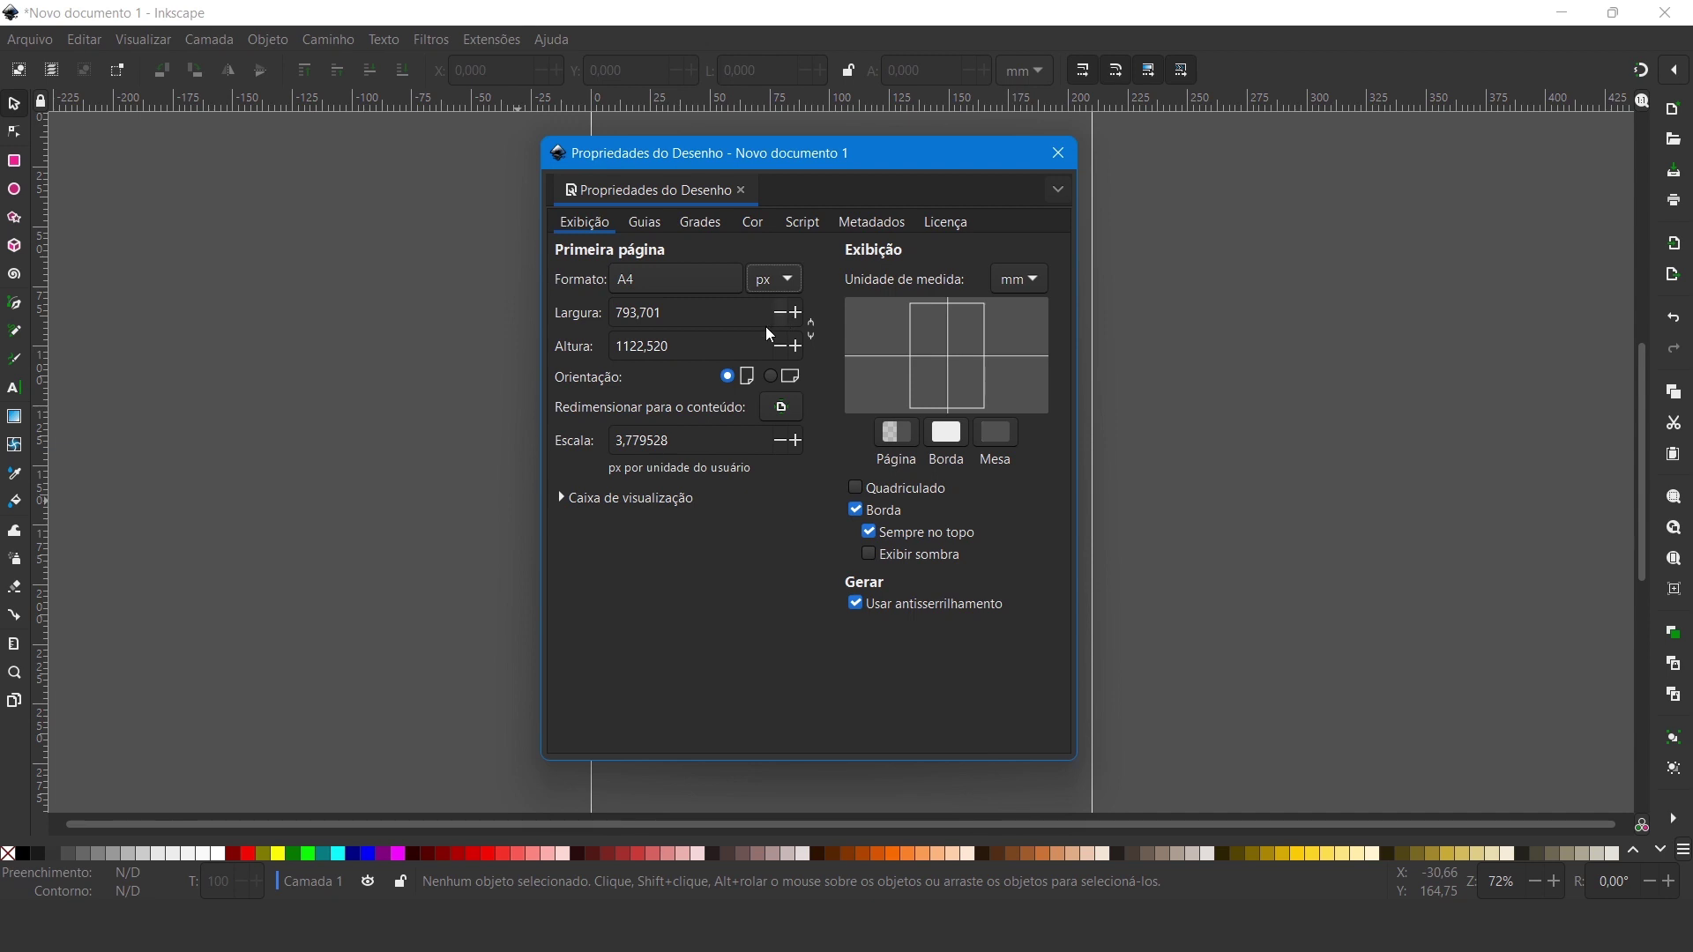
{"action": "double_click", "coordinate": [654, 320]}
{"action": "type", "text": "3"}
{"action": "double_click", "coordinate": [662, 352]}
{"action": "type", "text": "3"}
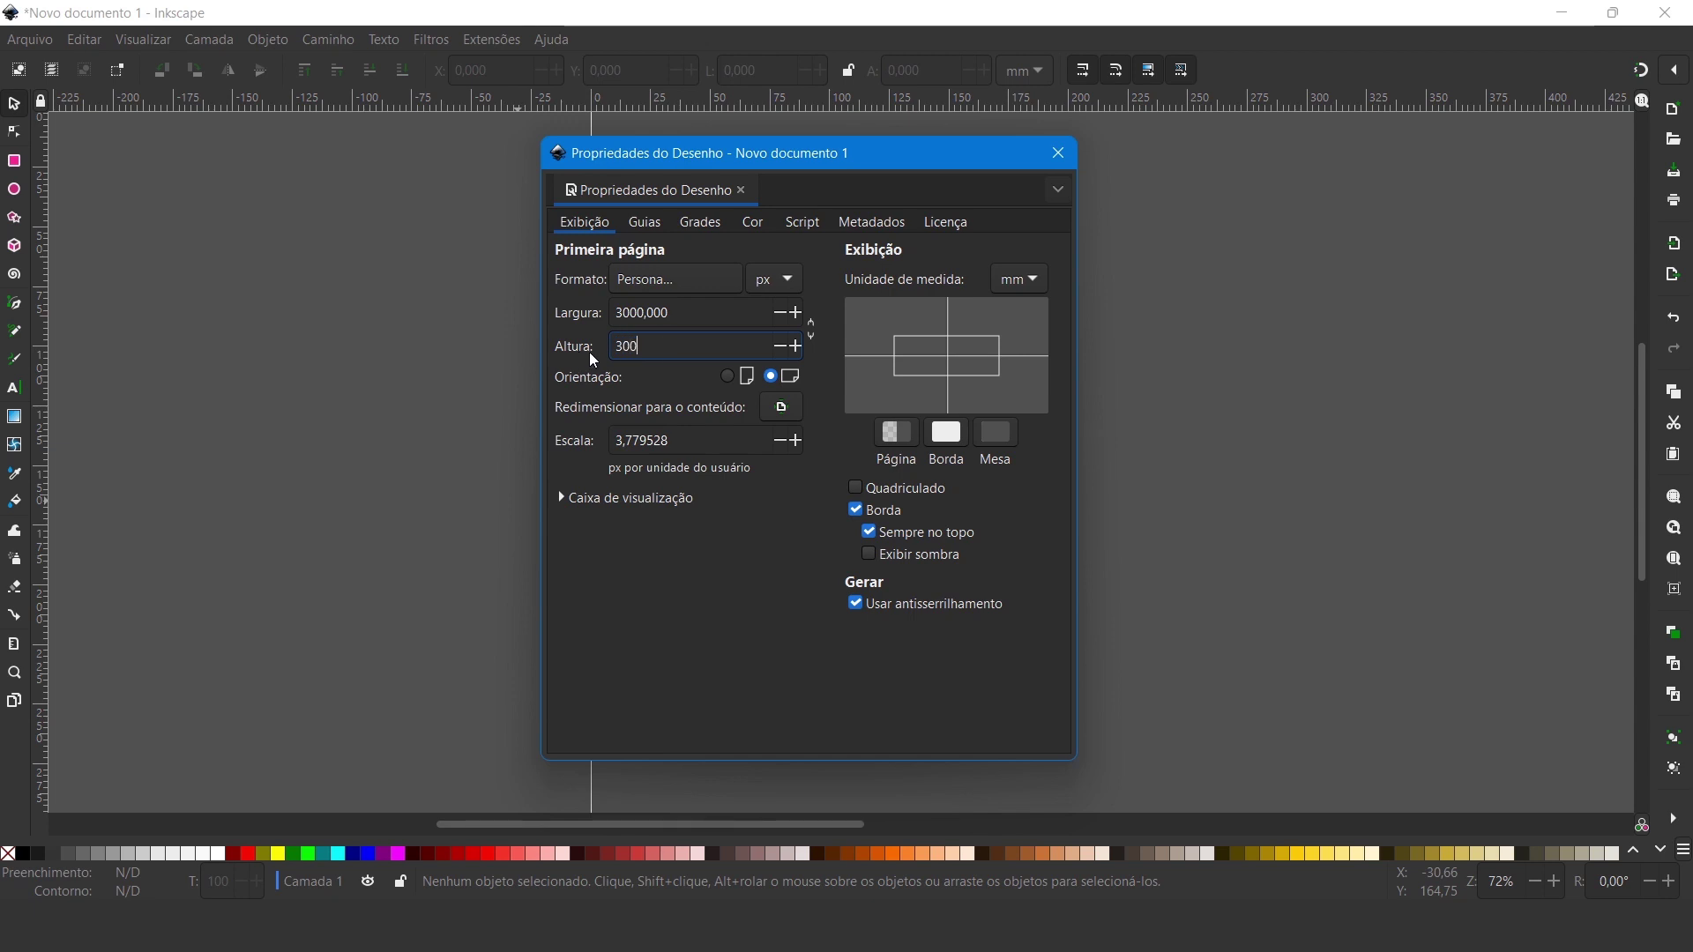
{"action": "type", "text": "0,000"}
{"action": "left_click", "coordinate": [681, 321]}
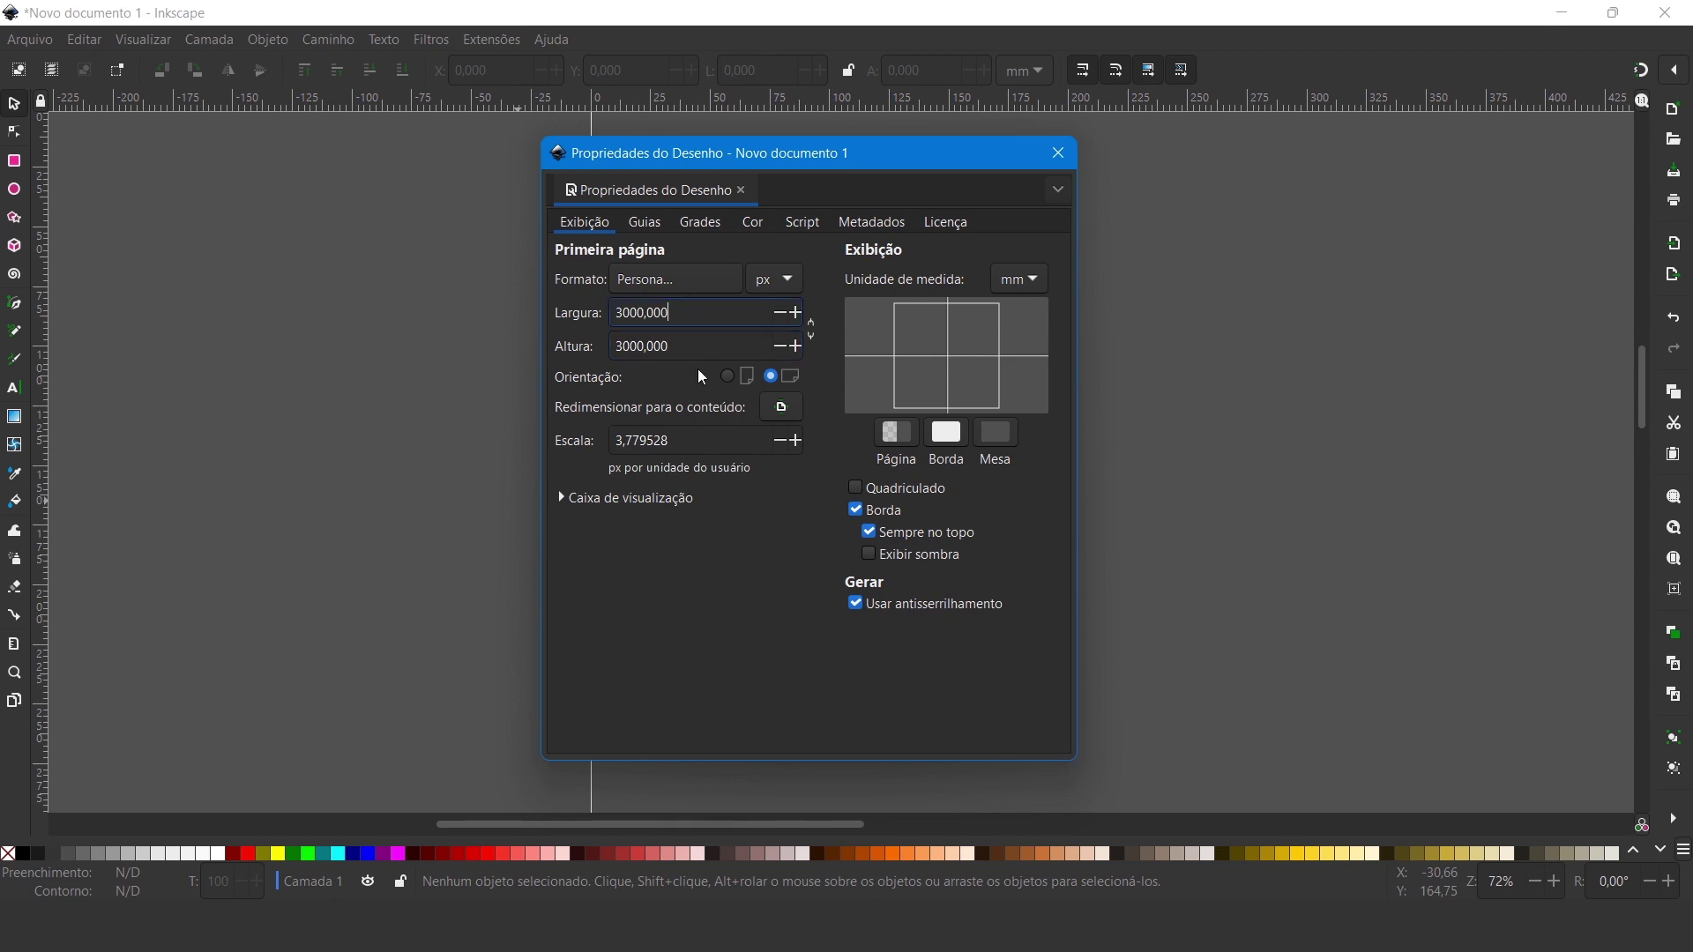
{"action": "left_click", "coordinate": [690, 318]}
Step: Keep px page units and mm display units, keep the page border shown, and close
{"action": "left_click", "coordinate": [792, 283]}
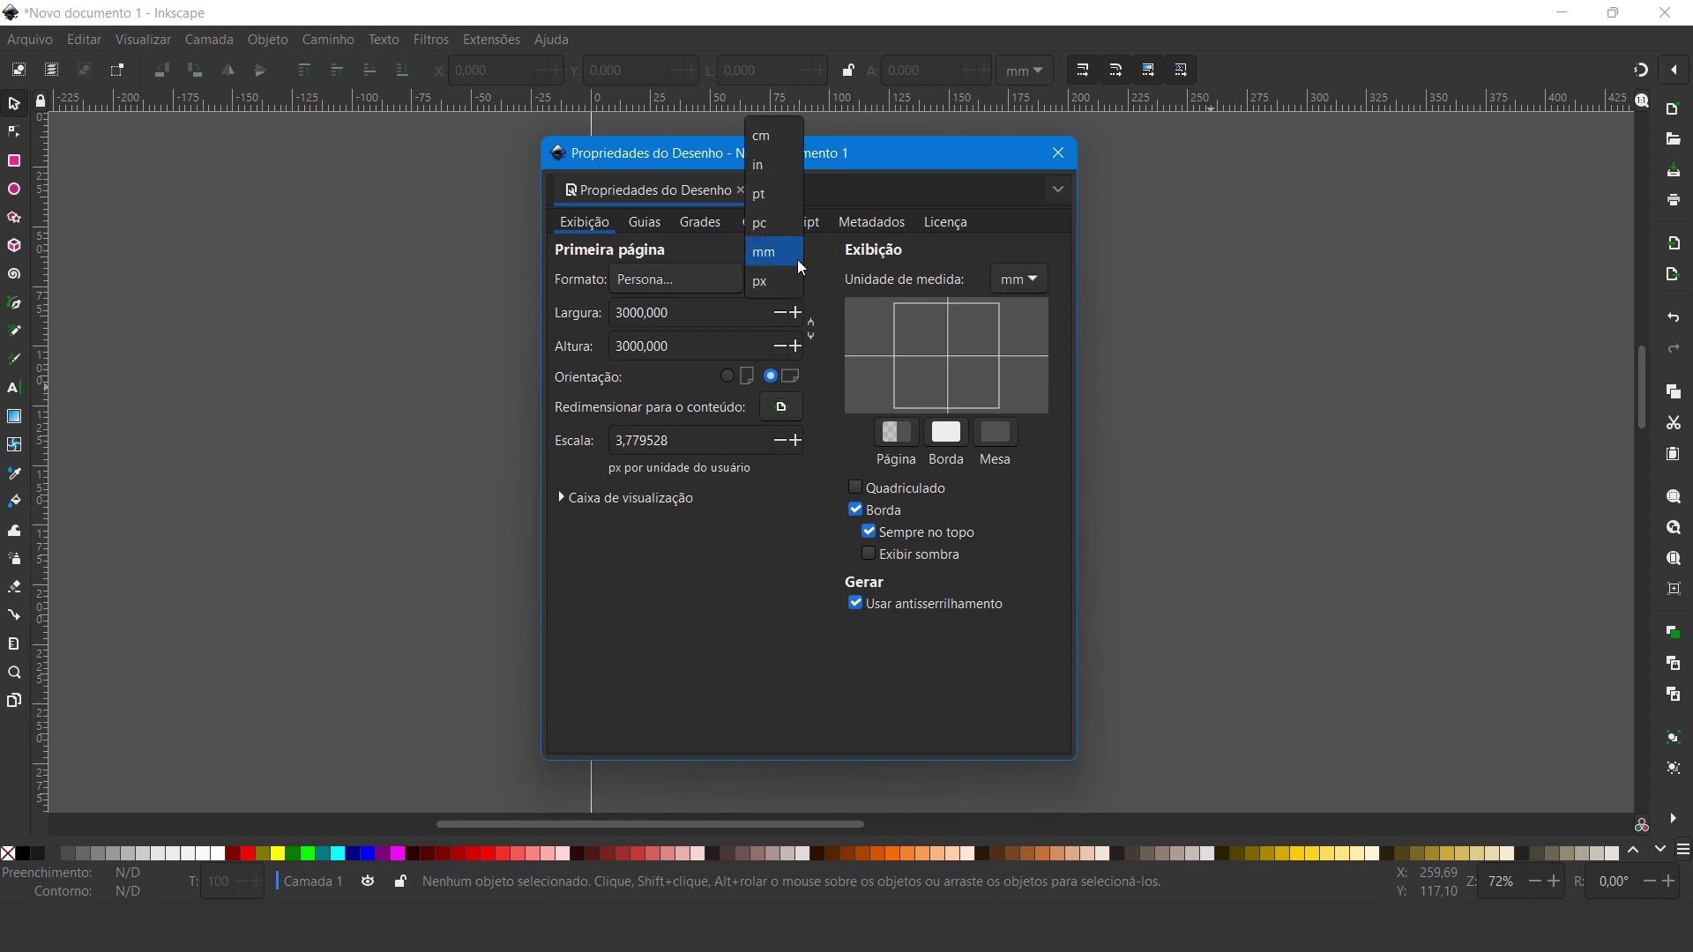
{"action": "left_click", "coordinate": [819, 285]}
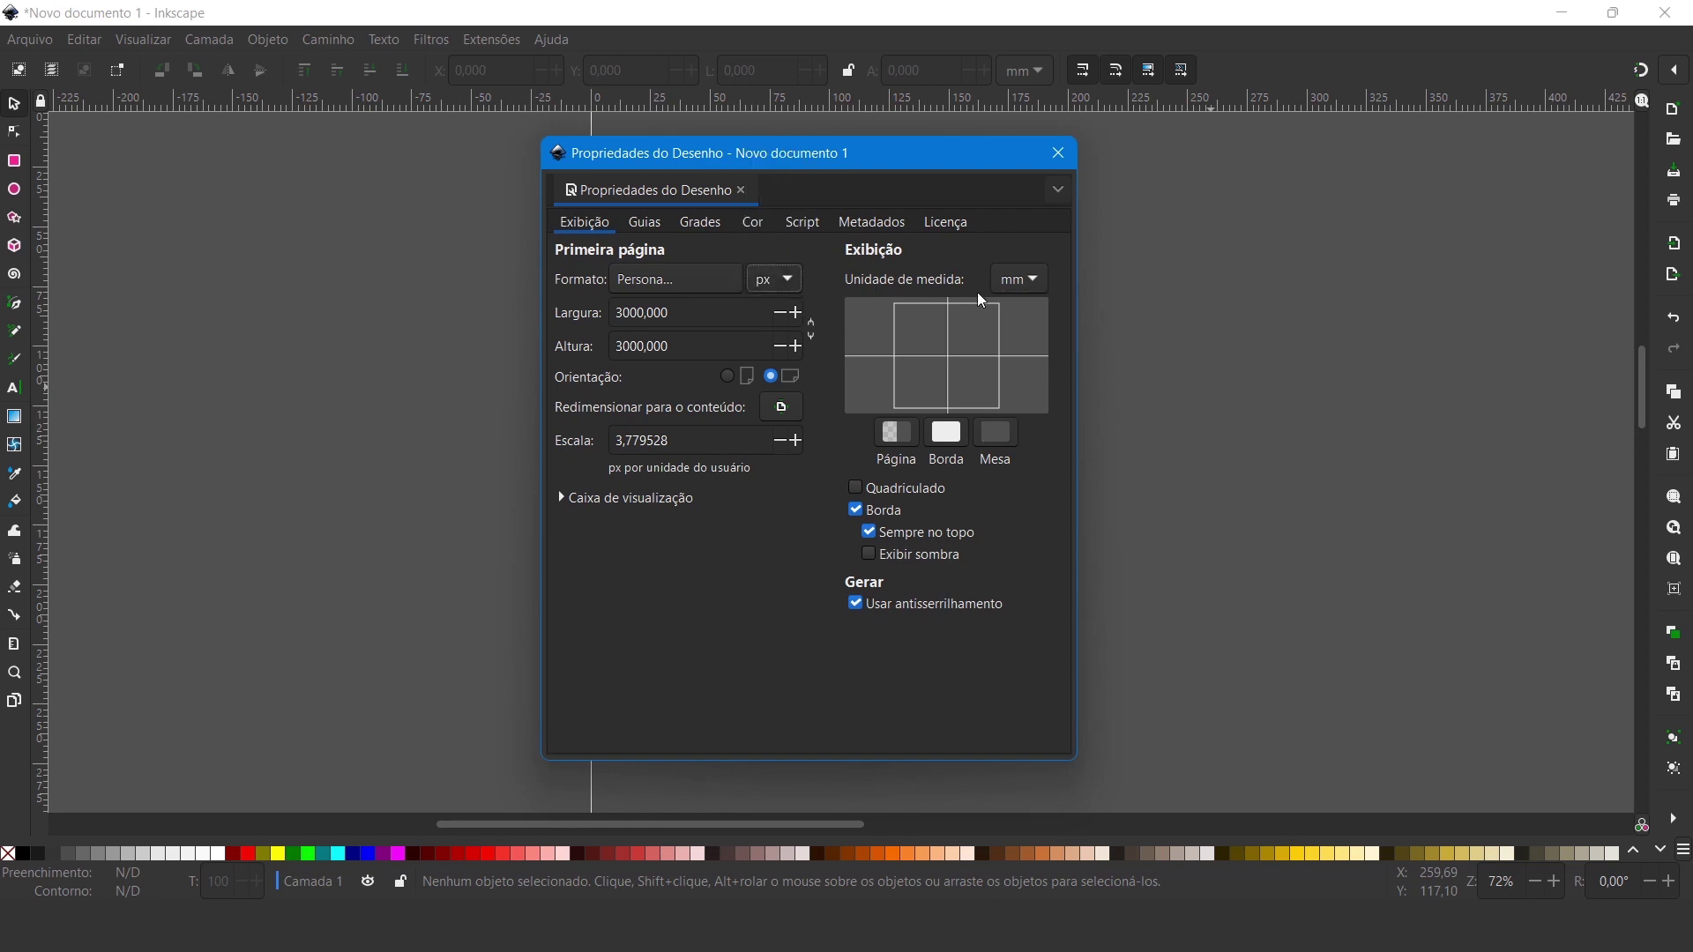
{"action": "left_click", "coordinate": [1033, 279]}
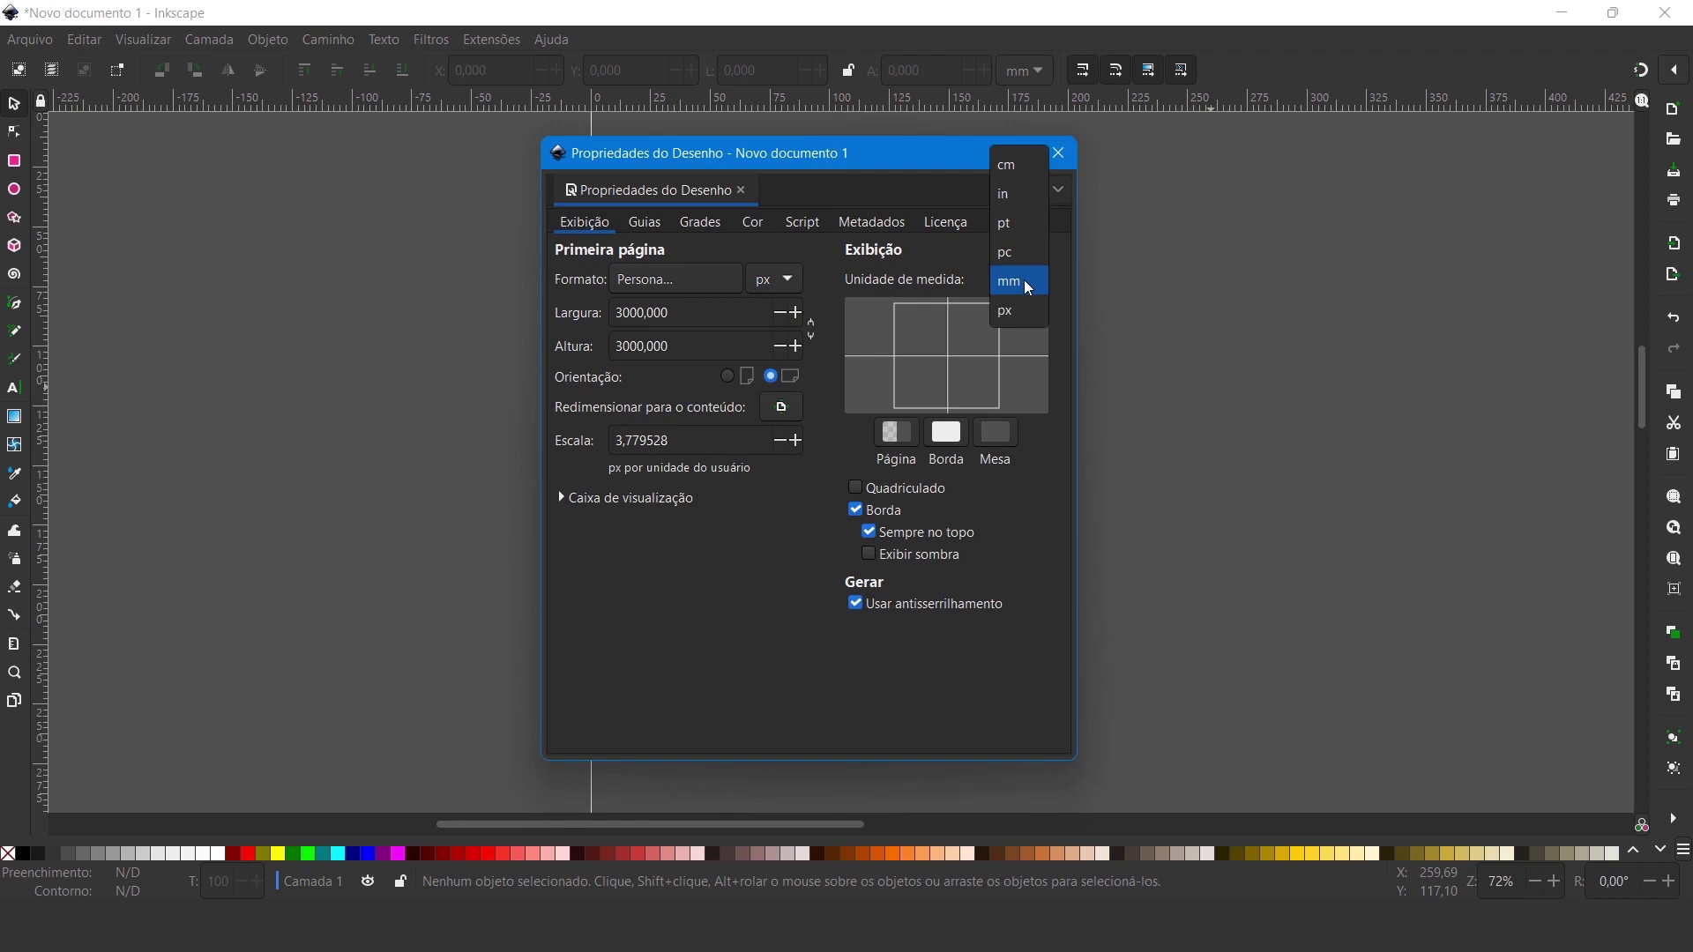
{"action": "left_click", "coordinate": [1008, 282]}
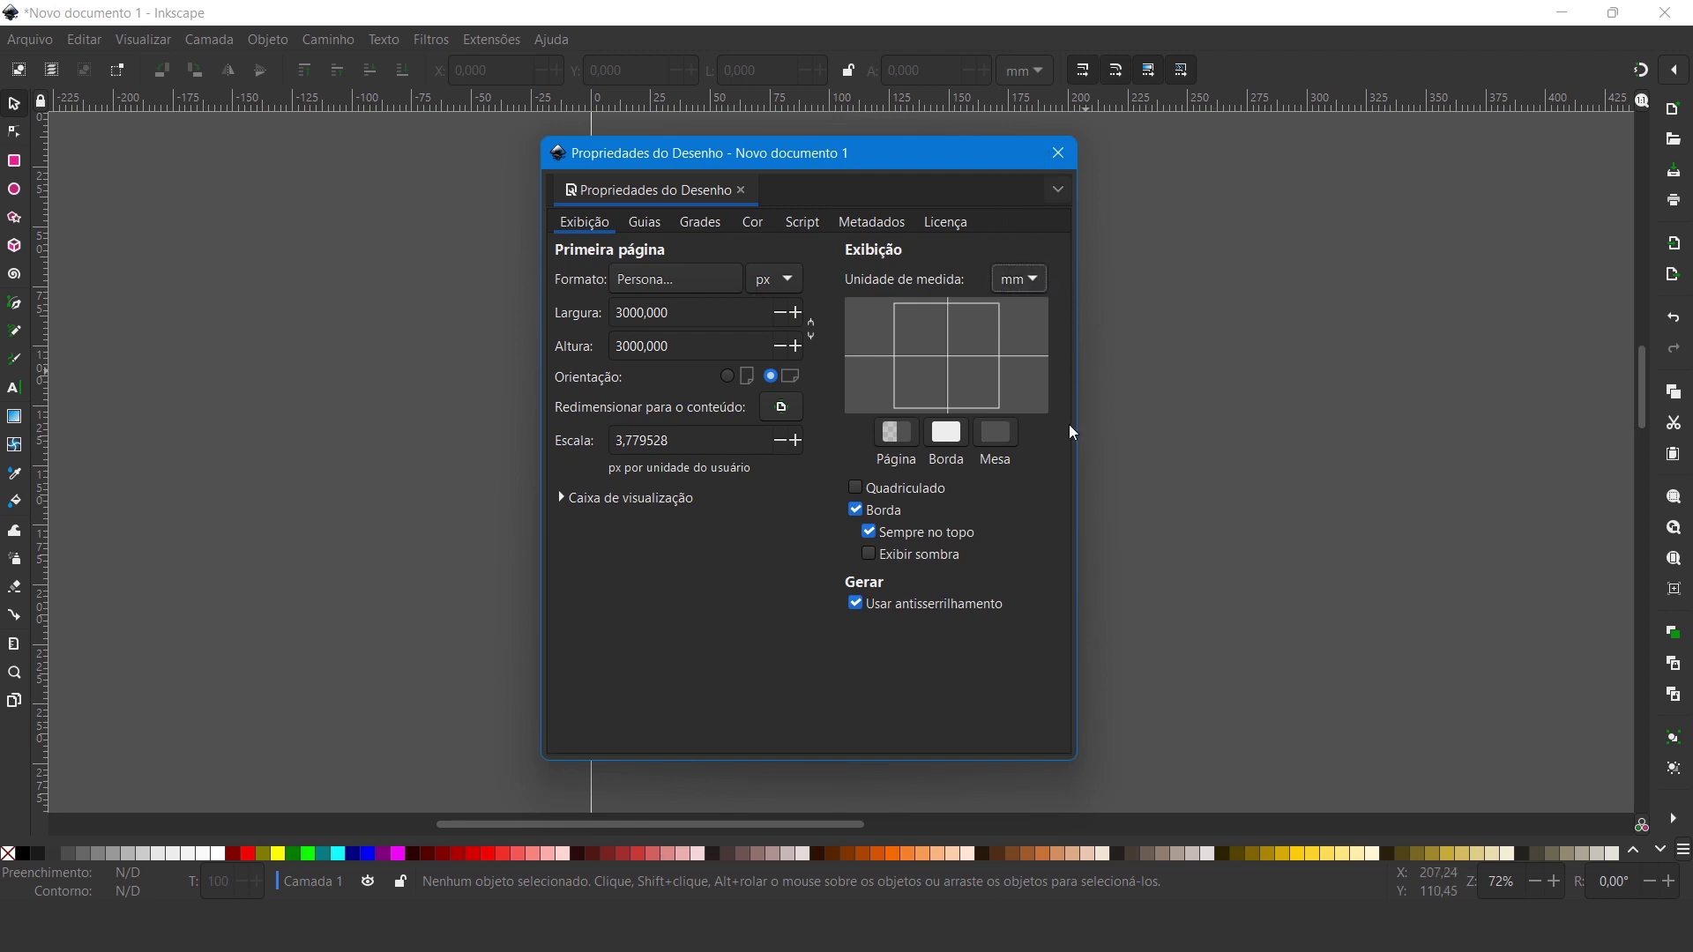
{"action": "double_click", "coordinate": [856, 510]}
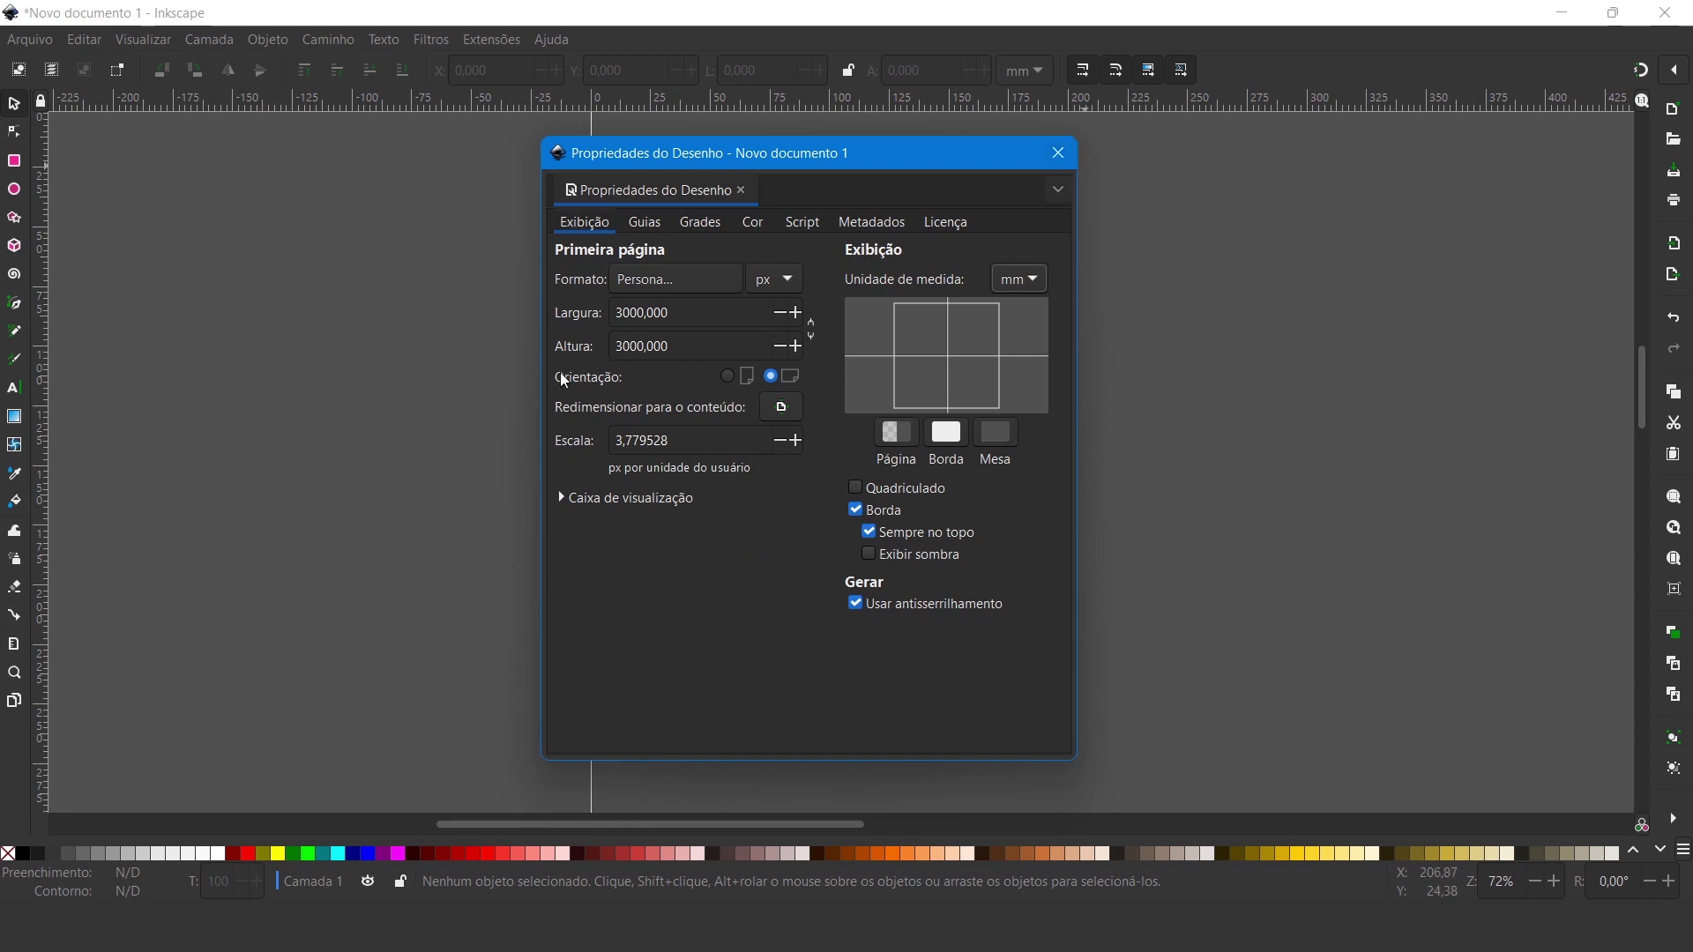
{"action": "left_click", "coordinate": [1059, 155]}
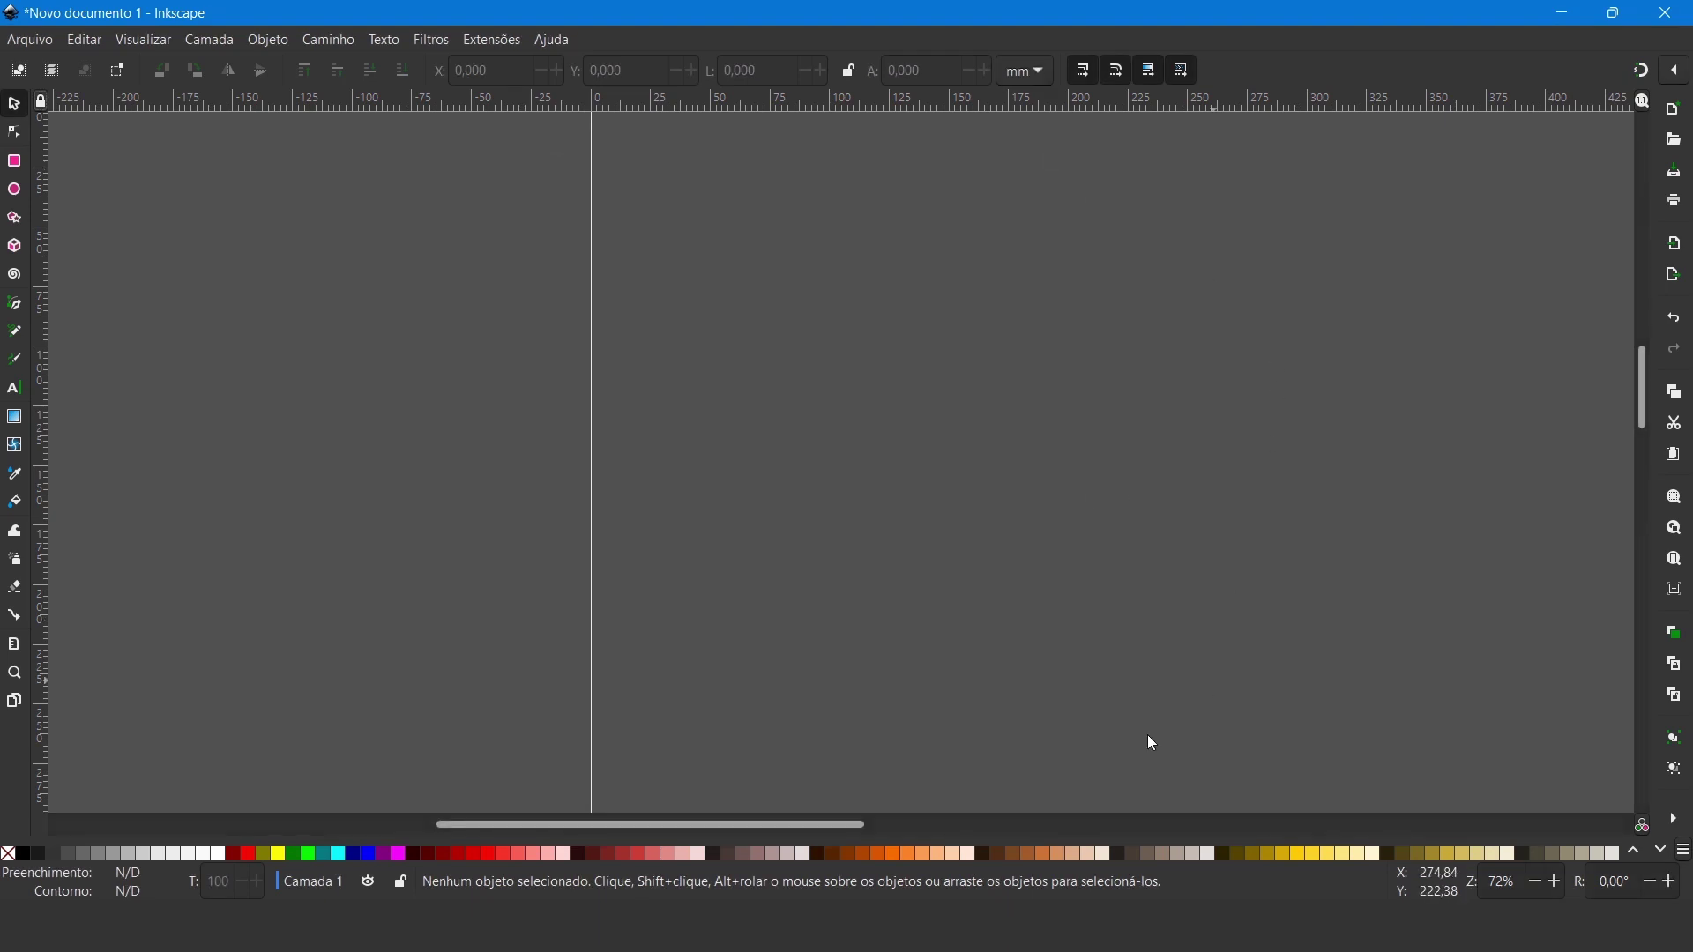
Step: Zoom out to fit the whole square page and widen the toolbox to two columns
{"action": "left_click", "coordinate": [1538, 877]}
{"action": "left_click", "coordinate": [1538, 877]}
{"action": "left_click", "coordinate": [1538, 877]}
{"action": "left_click", "coordinate": [1538, 883]}
{"action": "left_click", "coordinate": [1535, 877]}
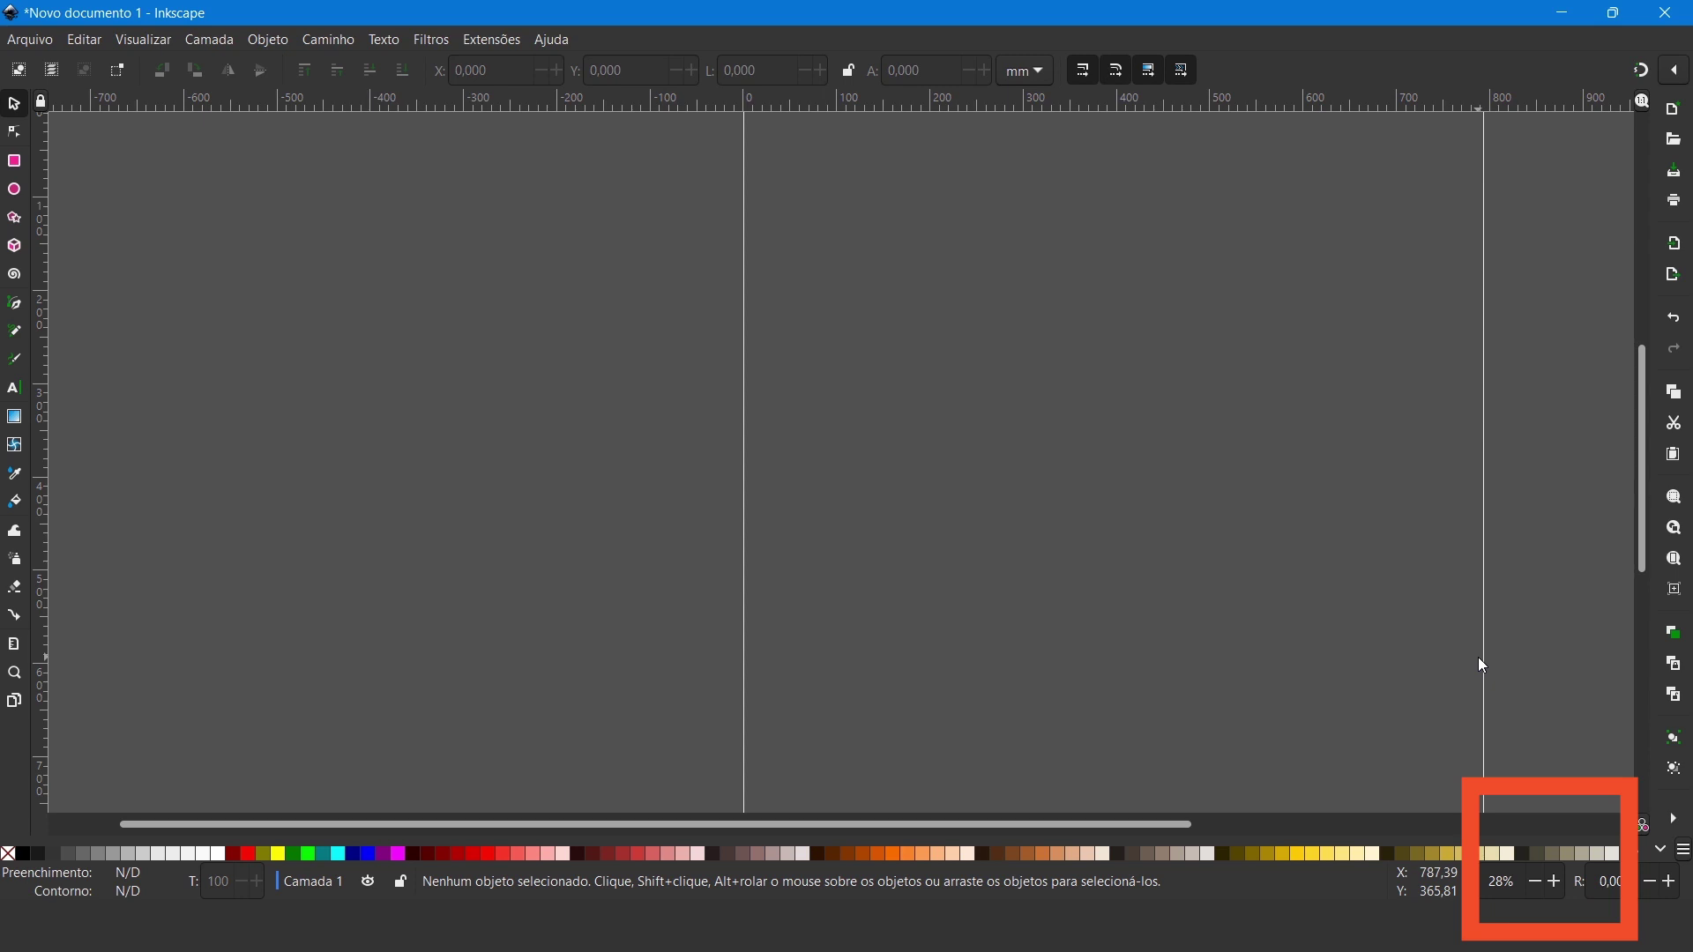
{"action": "left_click", "coordinate": [1533, 880]}
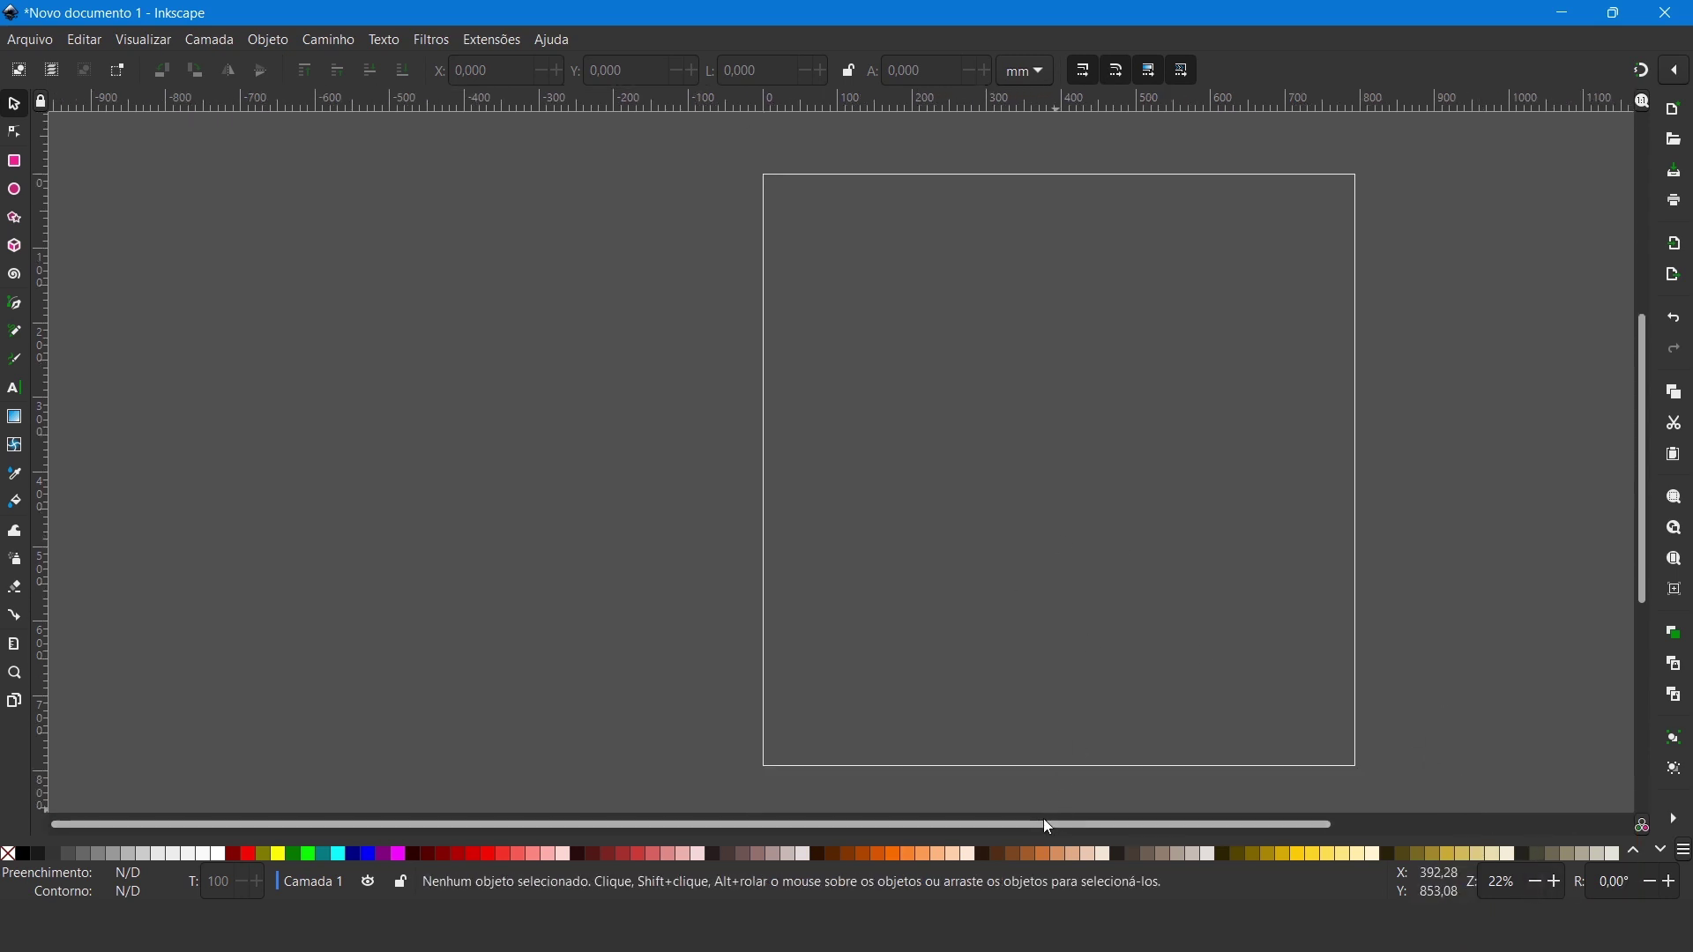
{"action": "left_click_drag", "start_coordinate": [1036, 822], "coordinate": [1245, 830]}
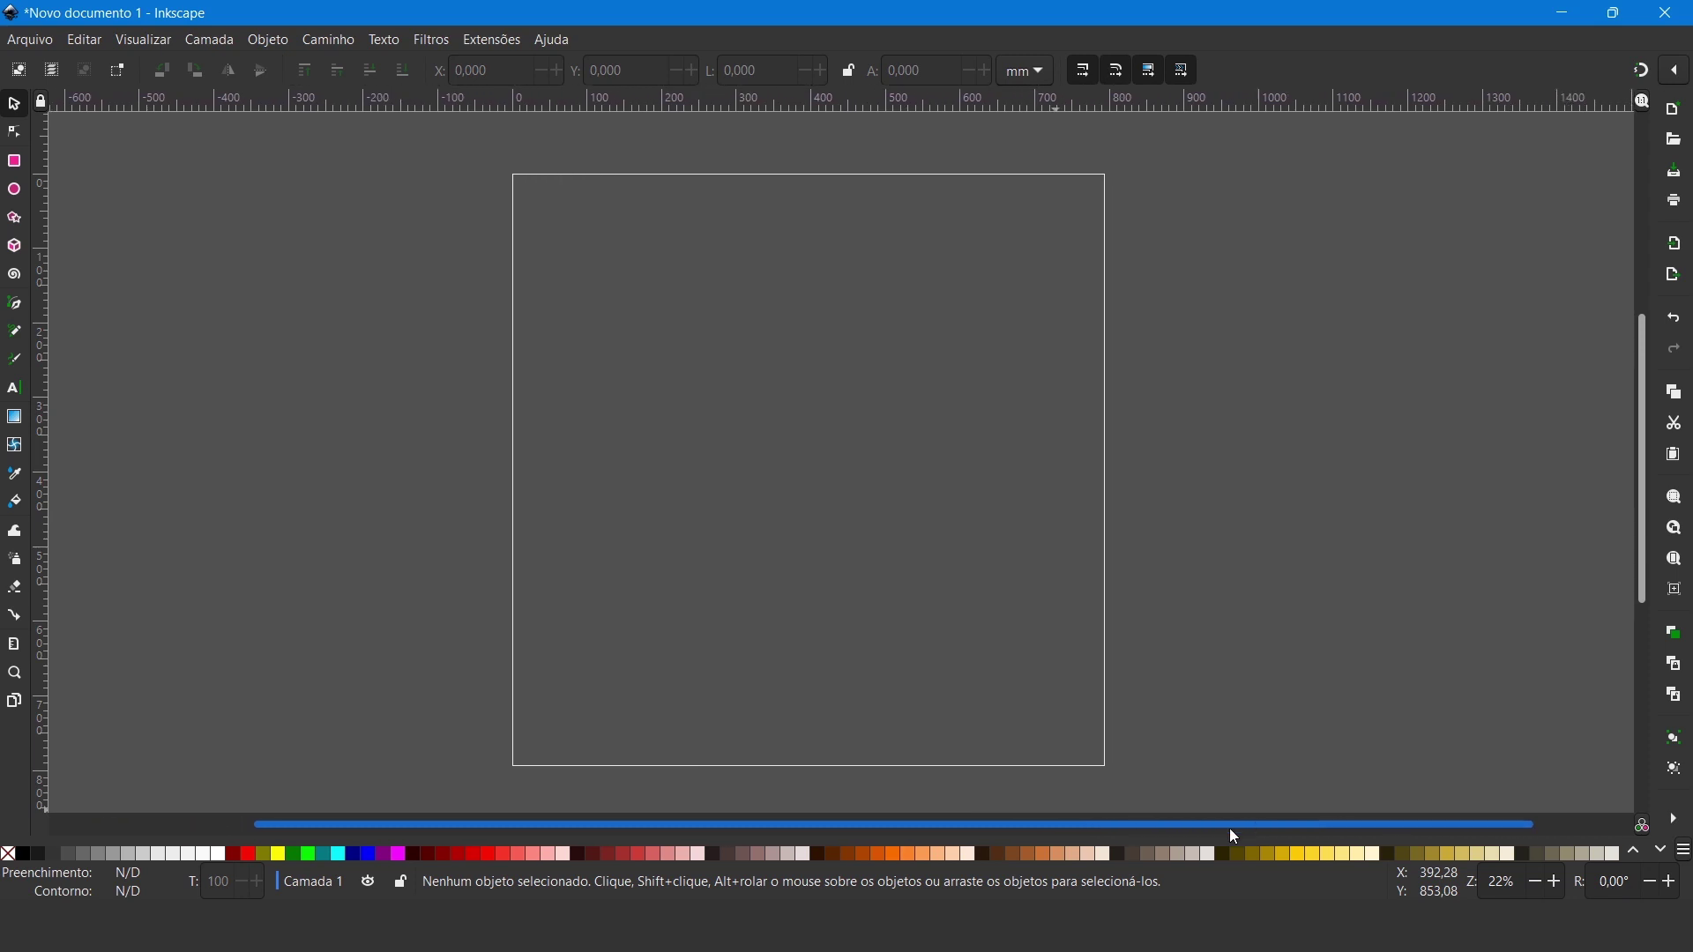
{"action": "left_click_drag", "start_coordinate": [1245, 829], "coordinate": [1217, 823]}
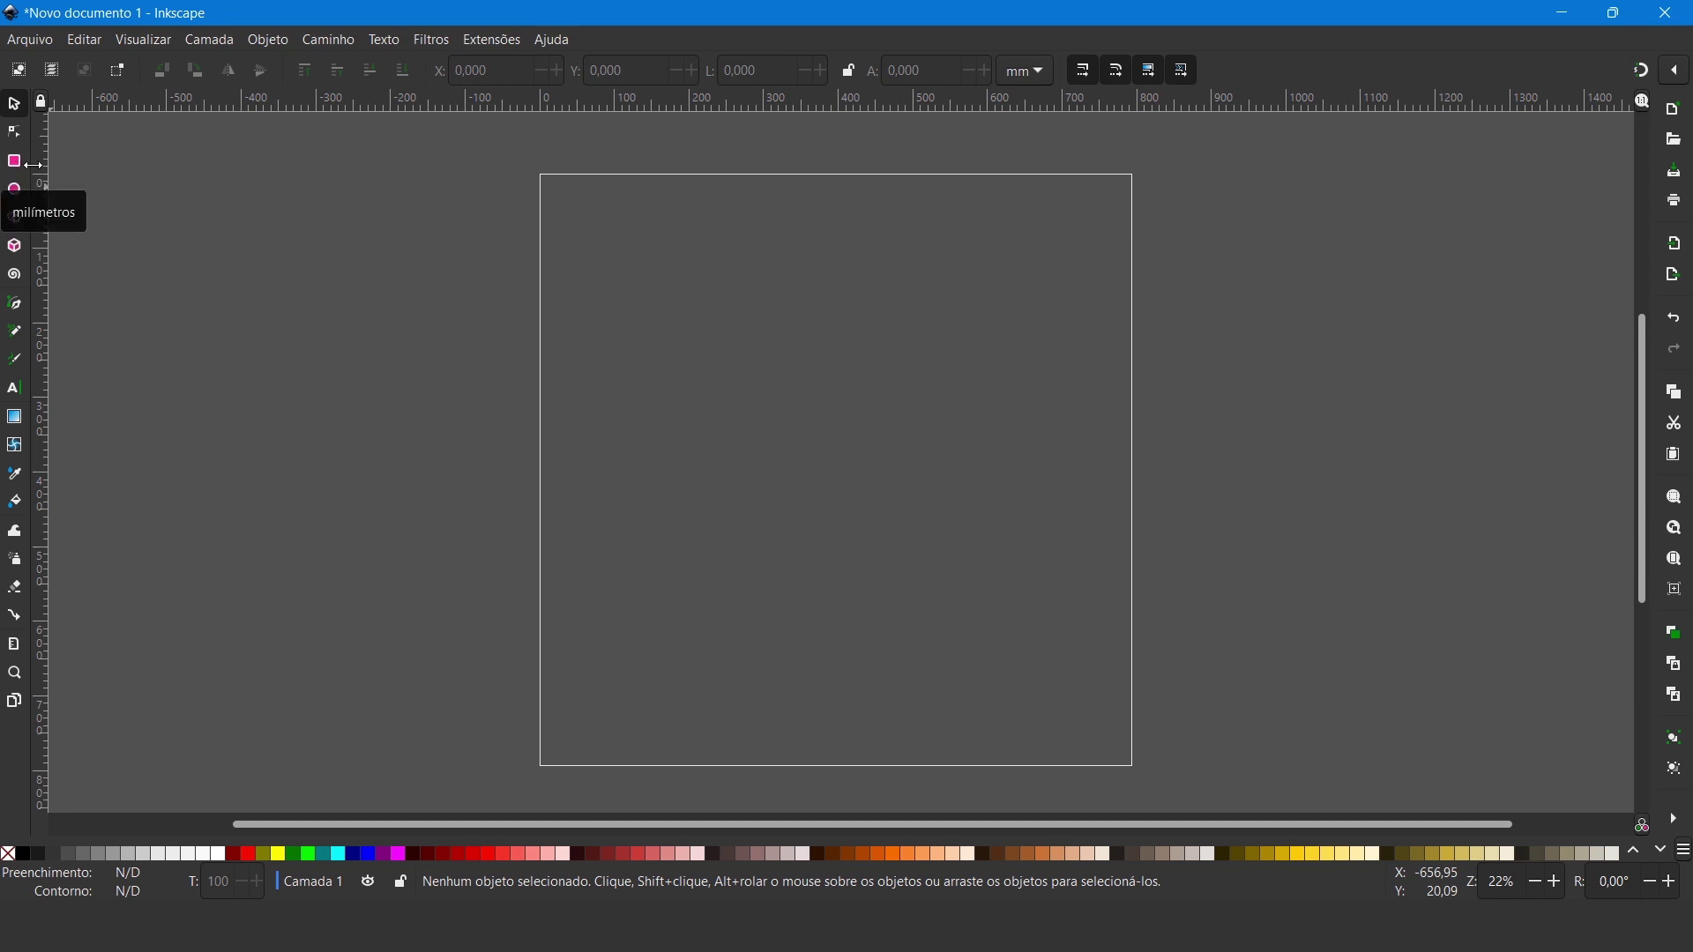
{"action": "left_click_drag", "start_coordinate": [33, 164], "coordinate": [73, 164]}
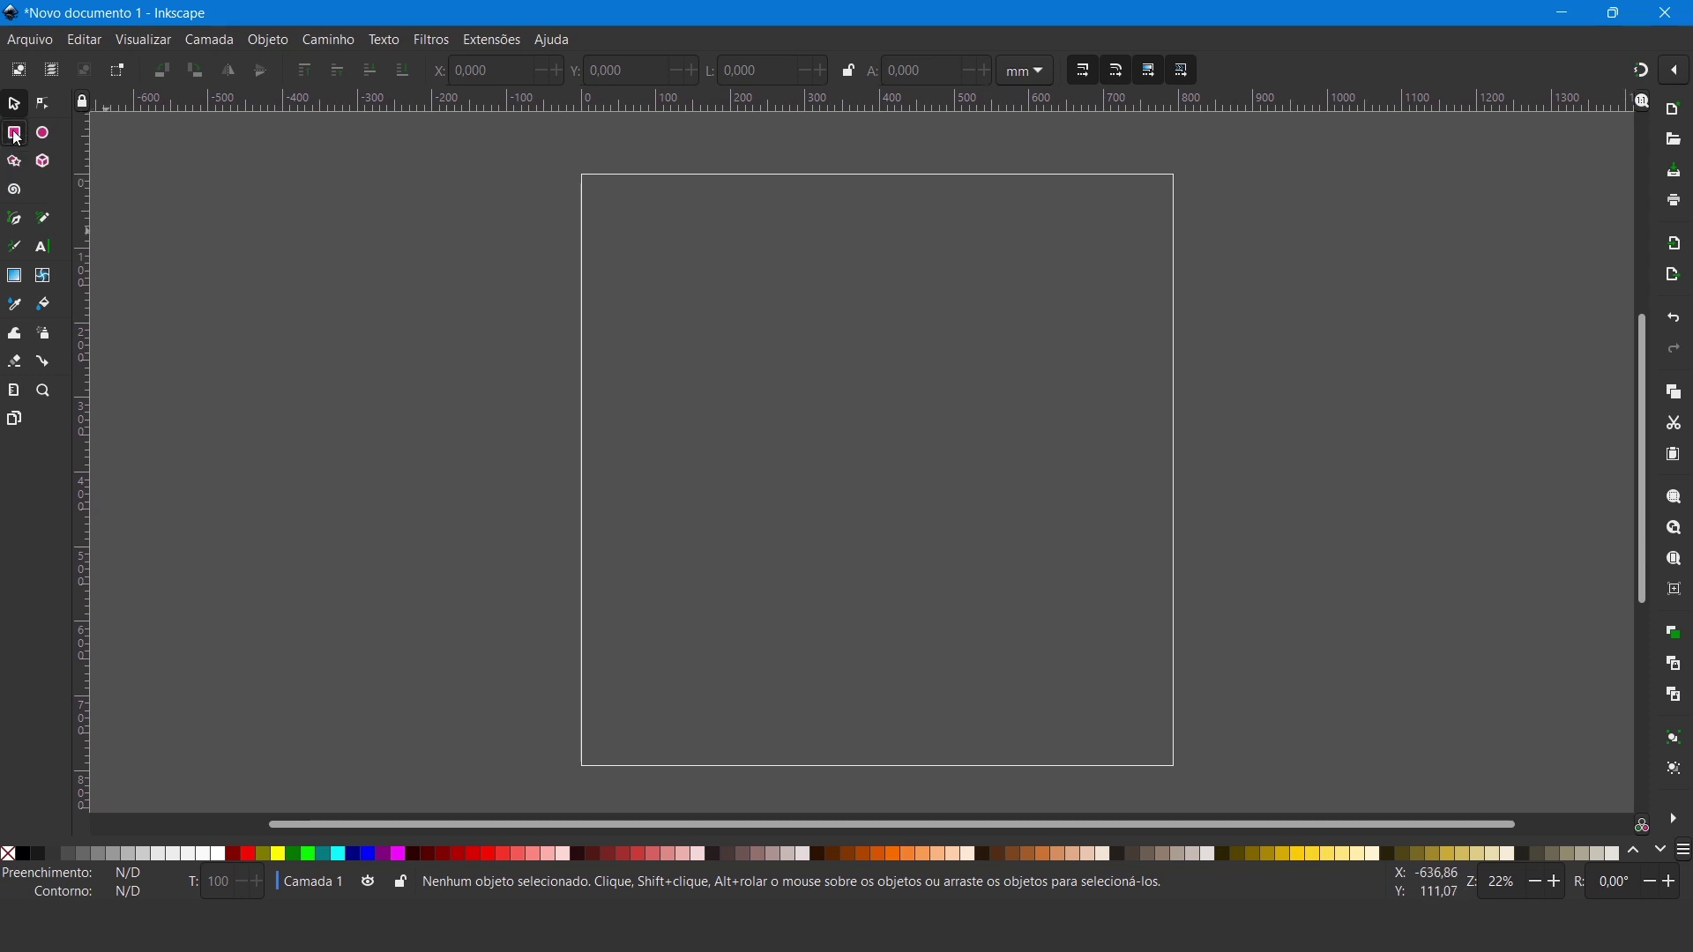
Step: Draw a page-covering square and start tuning its fill to hue 40 with raised saturation
{"action": "left_click", "coordinate": [15, 134]}
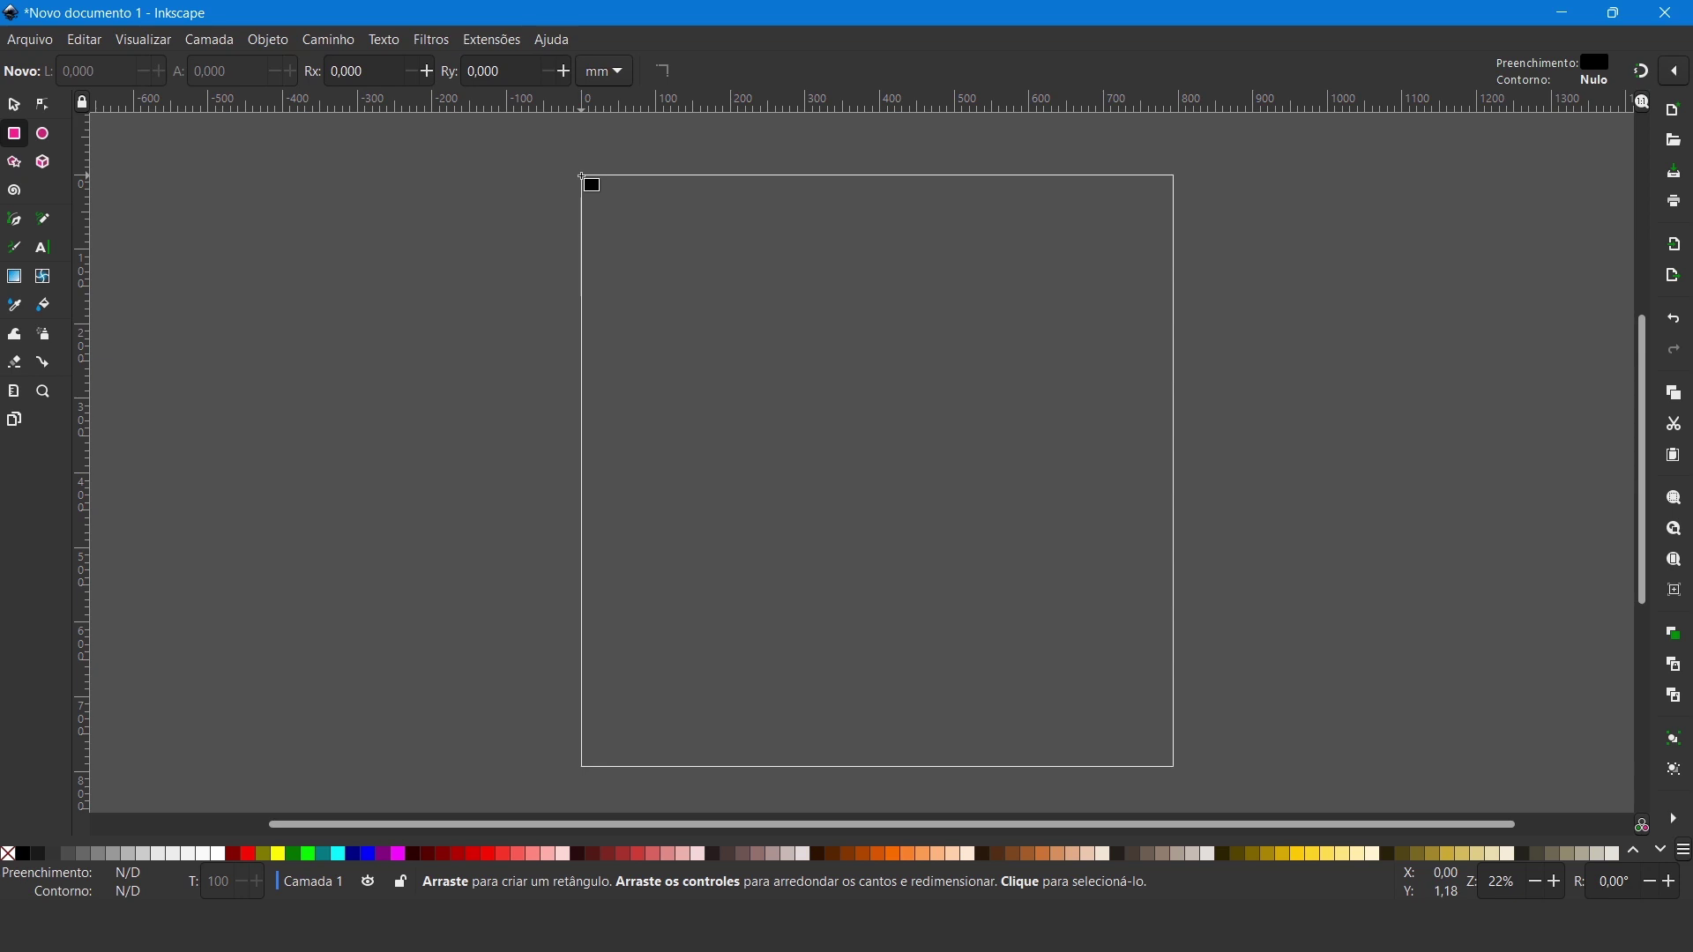
{"action": "mouse_move", "coordinate": [582, 176]}
{"action": "left_mouse_down"}
{"action": "mouse_move", "coordinate": [1193, 741]}
{"action": "mouse_move", "coordinate": [1262, 771]}
{"action": "mouse_move", "coordinate": [1204, 773]}
{"action": "left_mouse_up"}
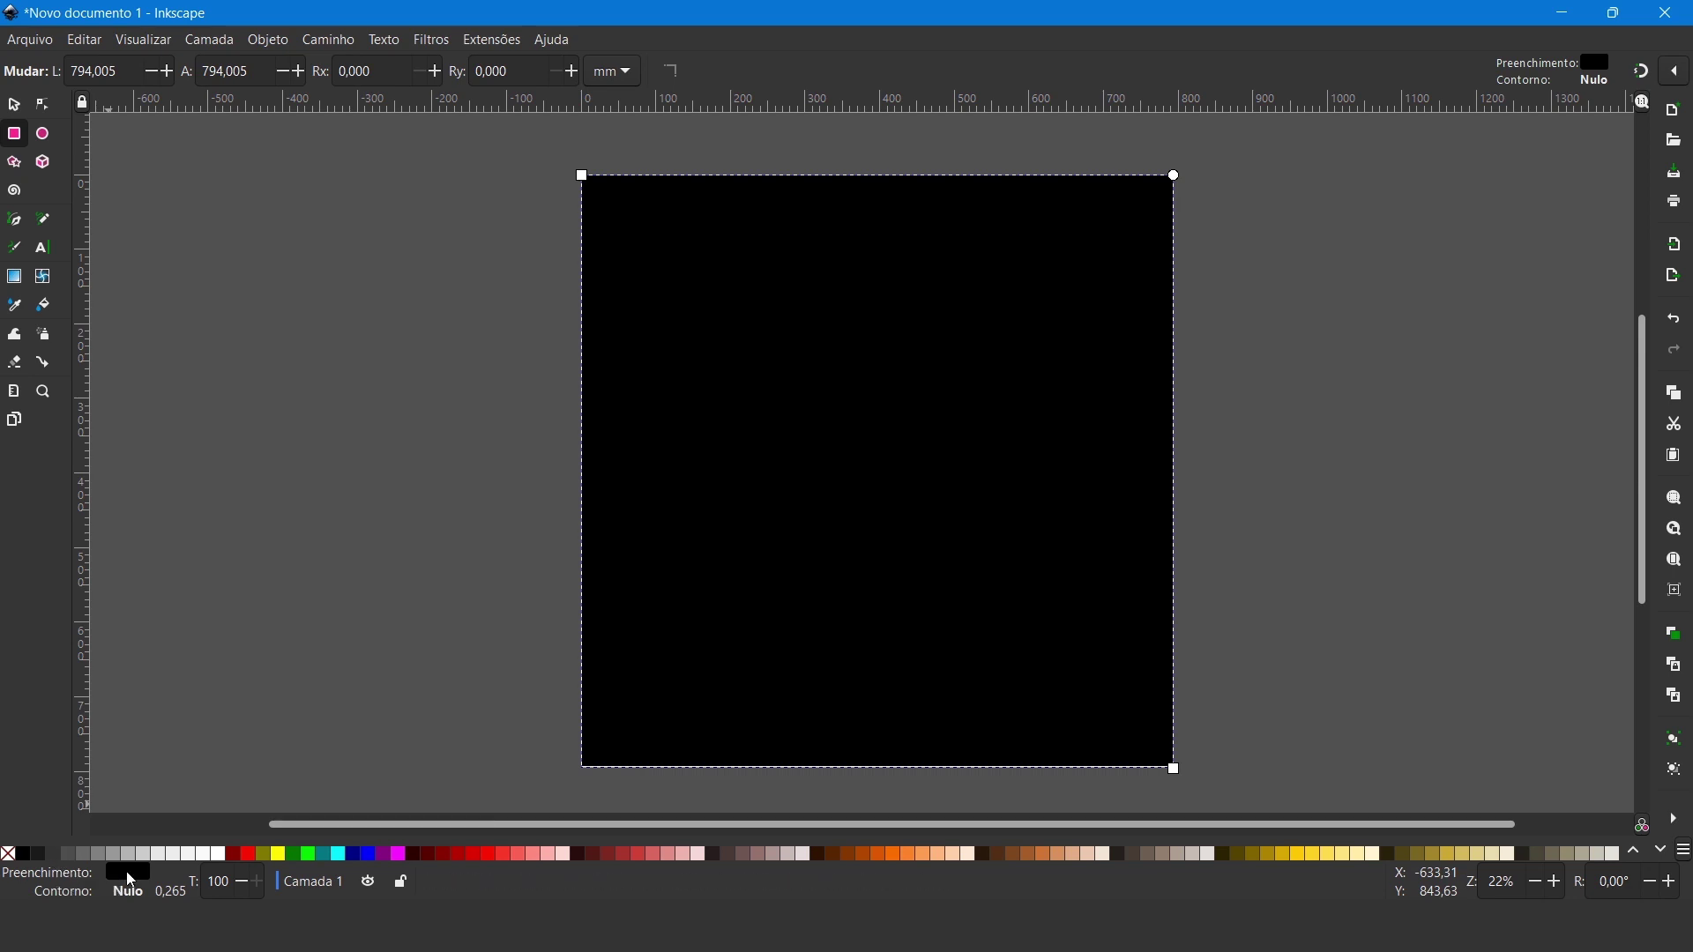
{"action": "left_click", "coordinate": [131, 877]}
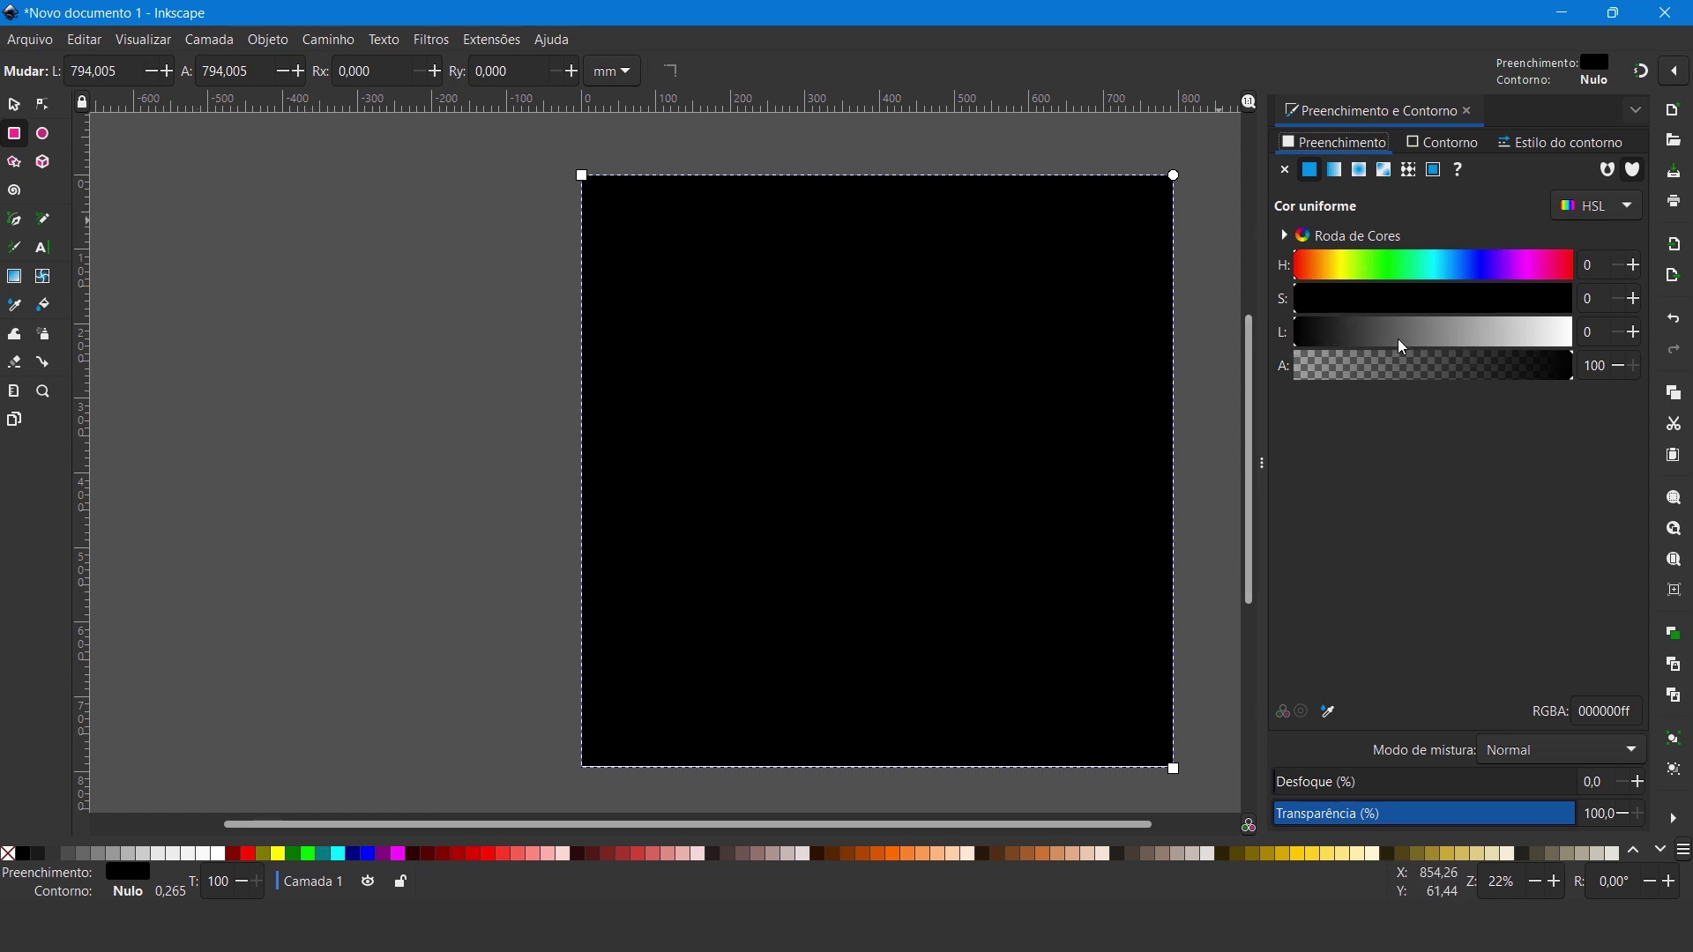
{"action": "left_click", "coordinate": [1325, 267]}
{"action": "left_click_drag", "start_coordinate": [1342, 299], "coordinate": [1479, 300]}
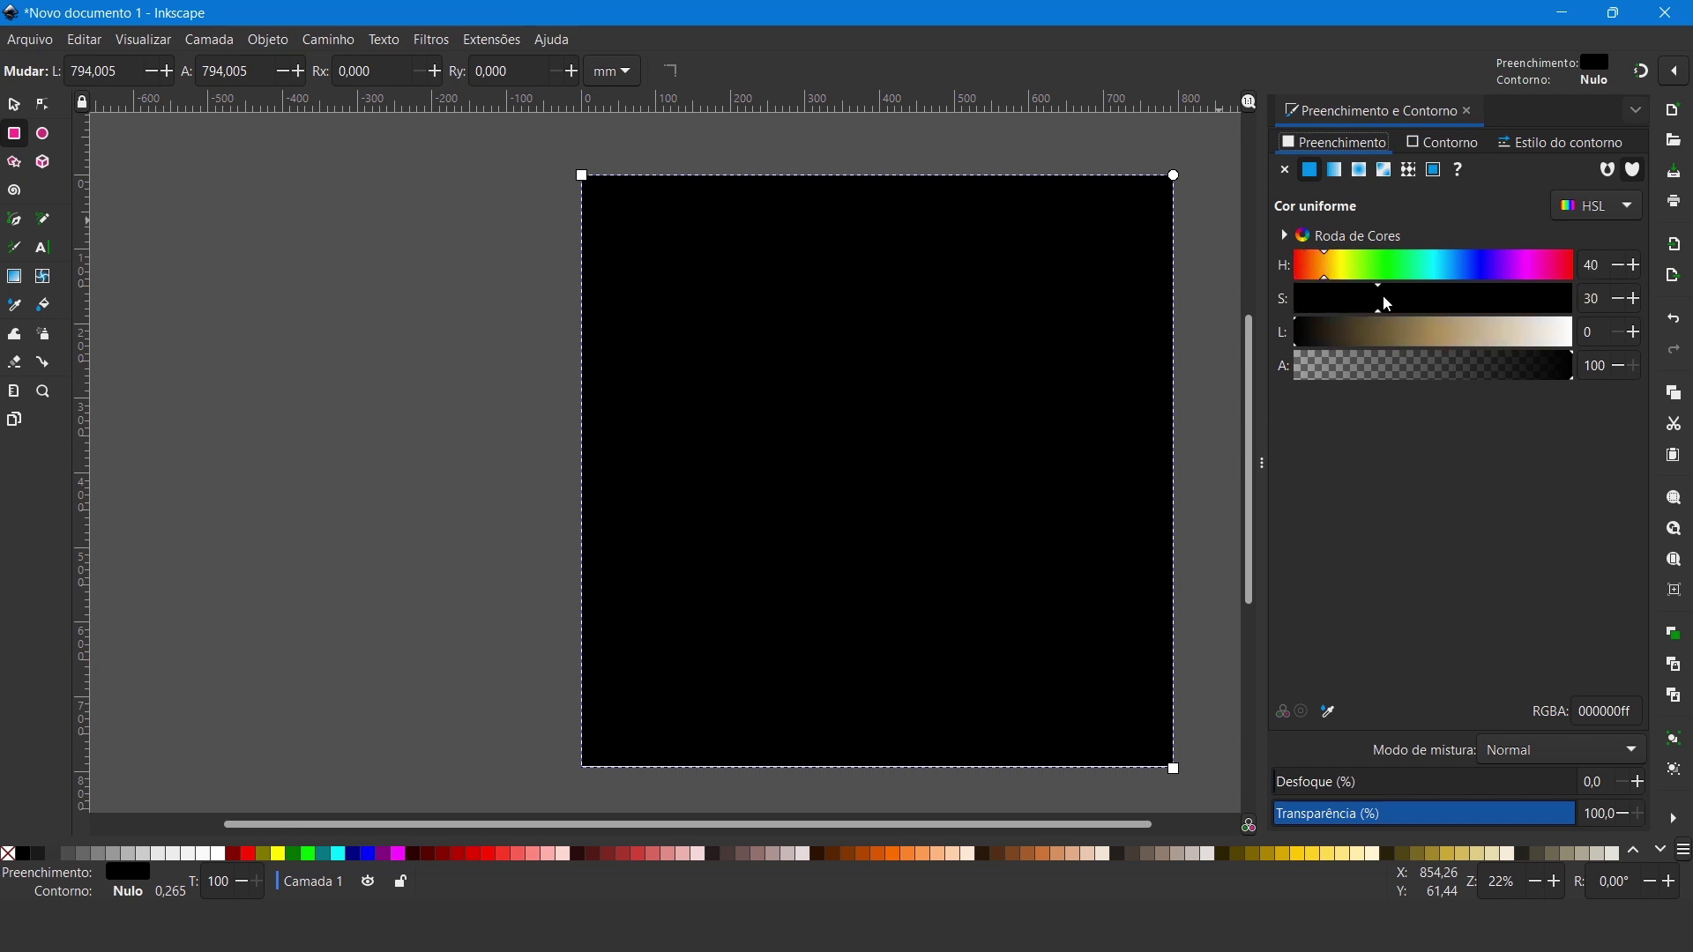
Step: Adjust the square's HSL fill sliders until the fill is pure white (ffffffff)
{"action": "mouse_move", "coordinate": [1366, 334]}
{"action": "left_mouse_down"}
{"action": "mouse_move", "coordinate": [1523, 332]}
{"action": "mouse_move", "coordinate": [1445, 333]}
{"action": "left_mouse_up"}
{"action": "left_click_drag", "start_coordinate": [1489, 302], "coordinate": [1522, 305]}
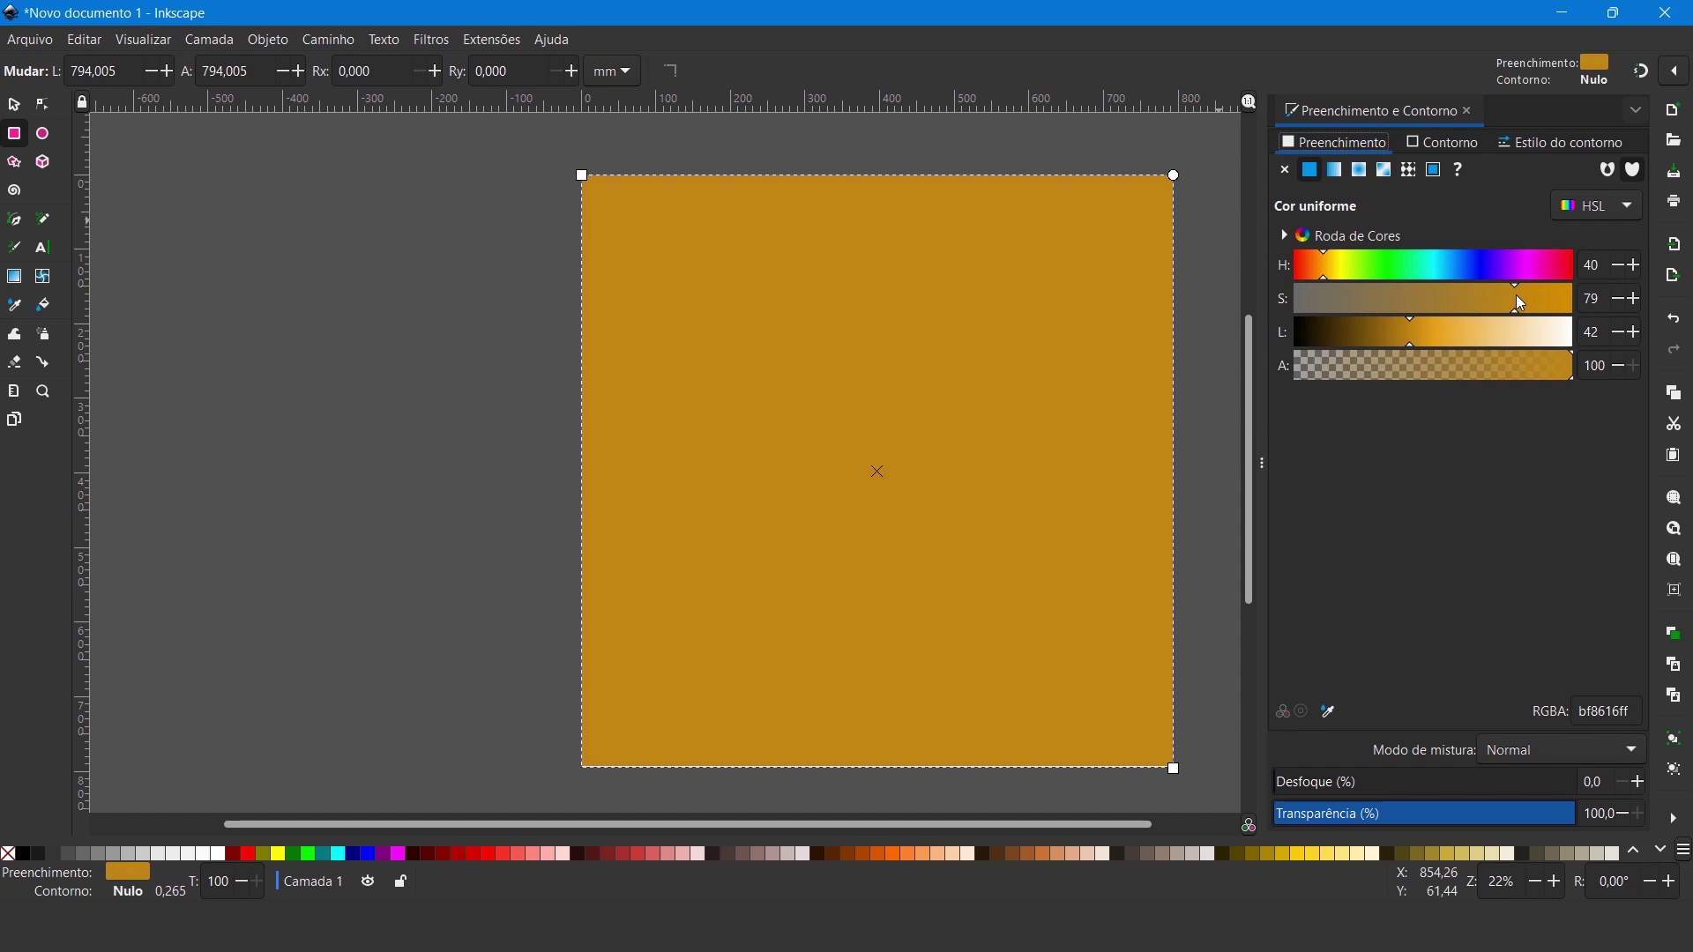
{"action": "left_click_drag", "start_coordinate": [1339, 259], "coordinate": [1308, 267]}
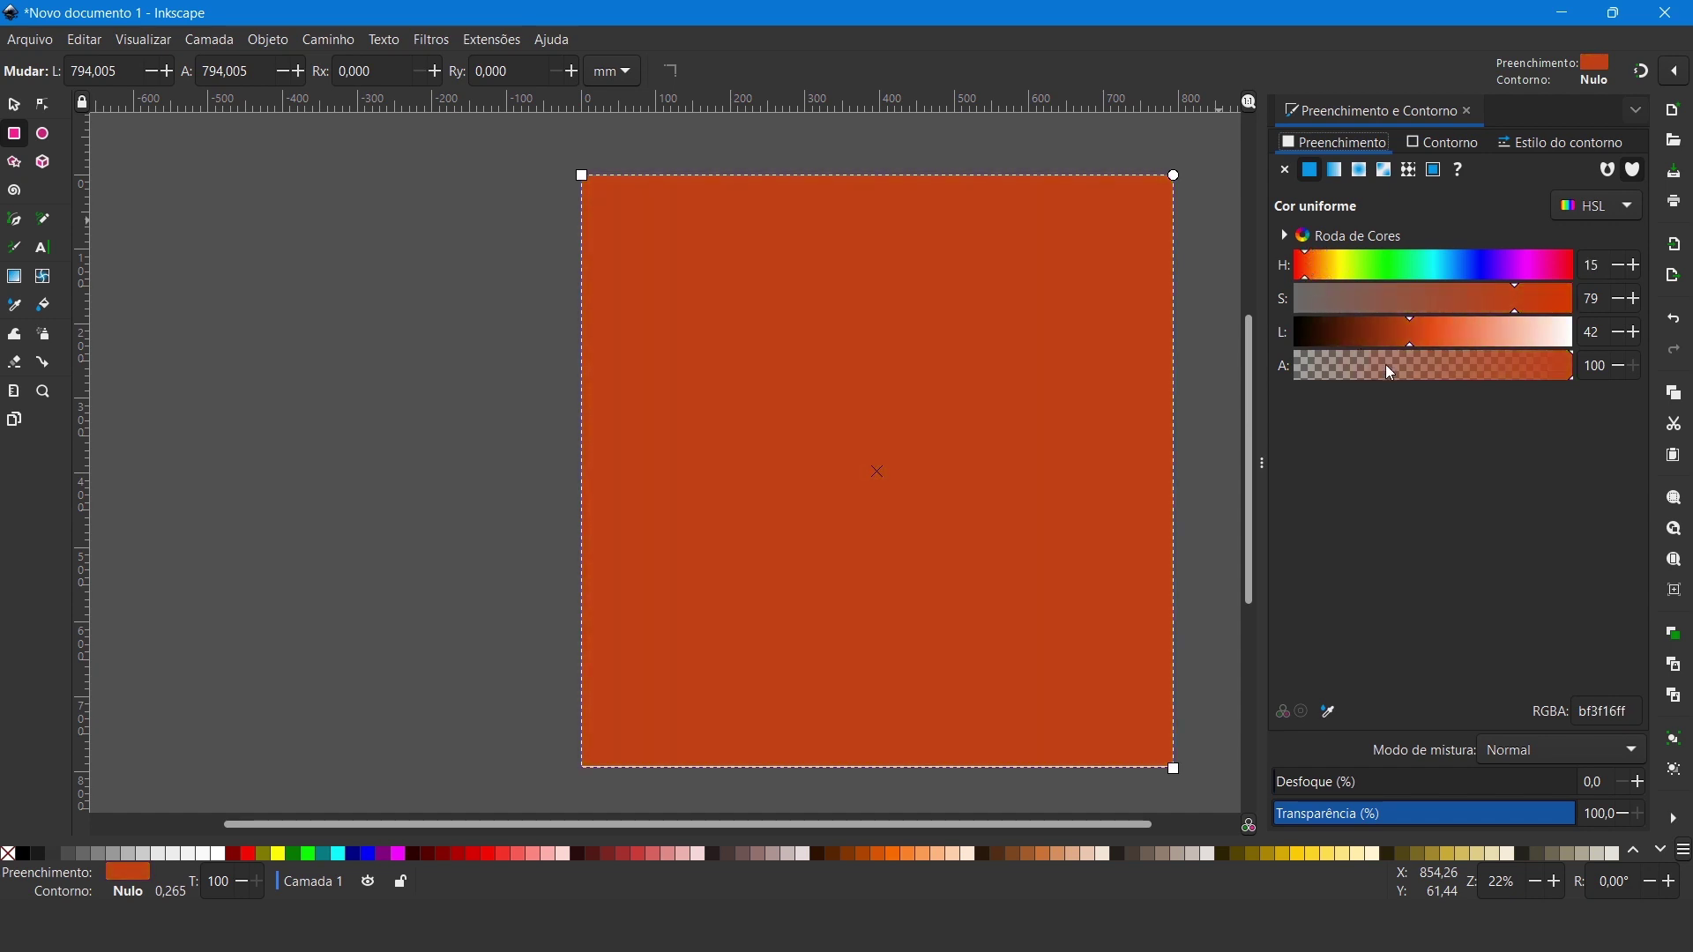
{"action": "mouse_move", "coordinate": [1558, 367]}
{"action": "left_mouse_down"}
{"action": "mouse_move", "coordinate": [1314, 363]}
{"action": "mouse_move", "coordinate": [1566, 371]}
{"action": "left_mouse_up"}
{"action": "left_click_drag", "start_coordinate": [1435, 344], "coordinate": [1591, 357]}
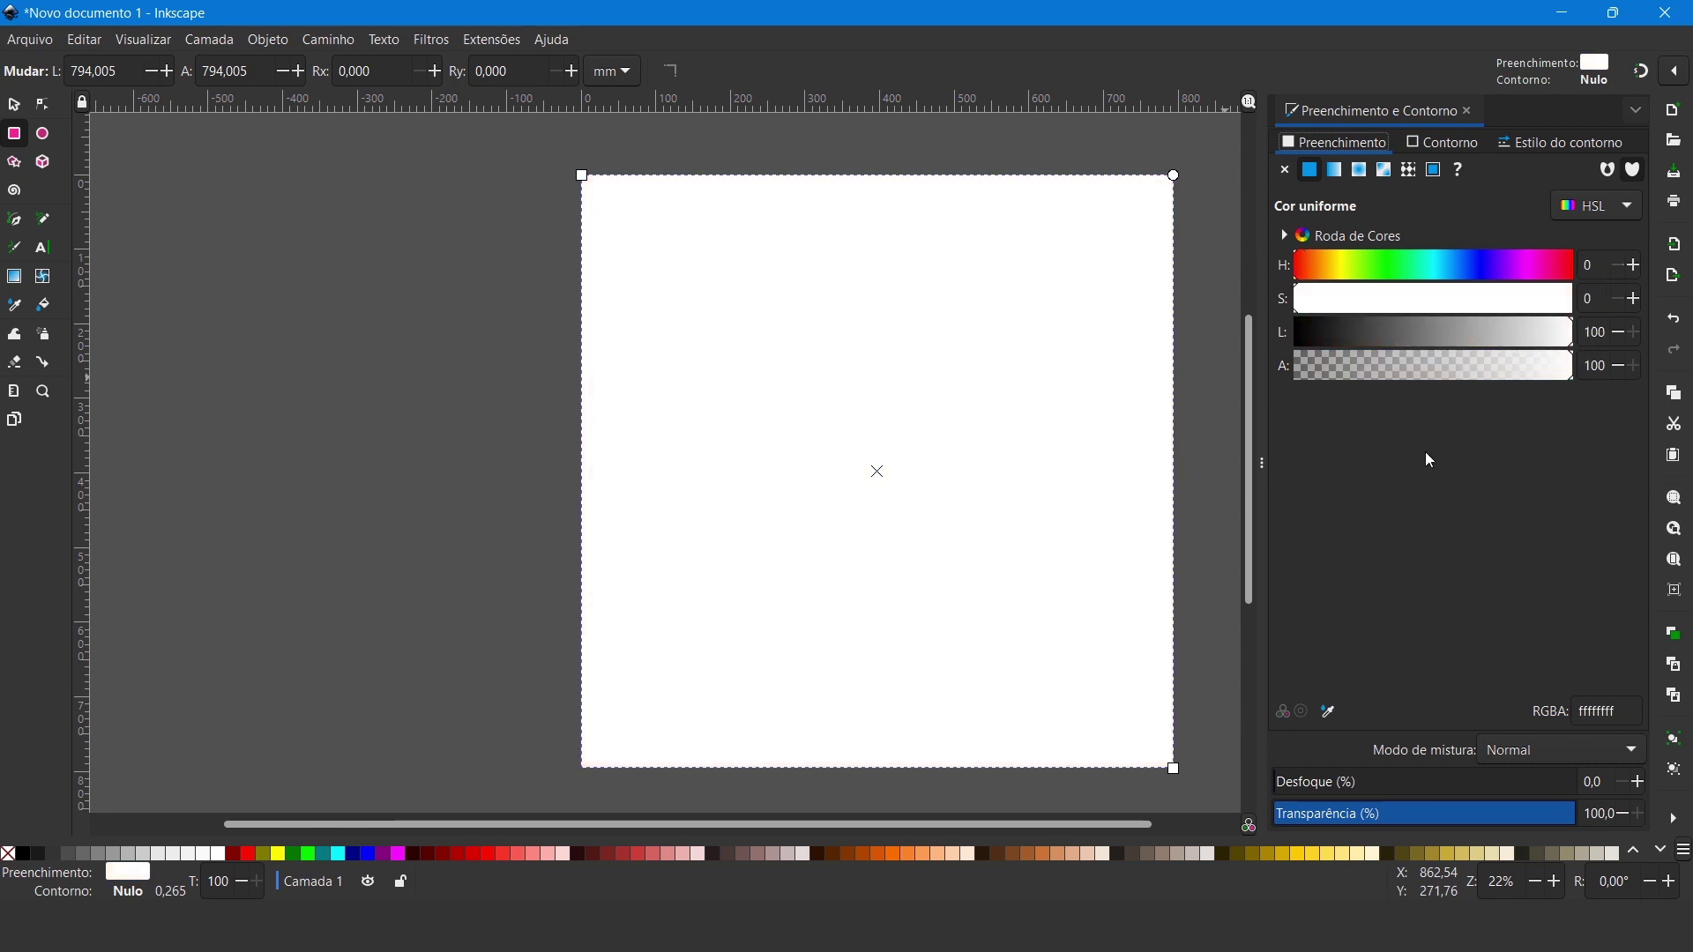
{"action": "left_click", "coordinate": [1444, 143]}
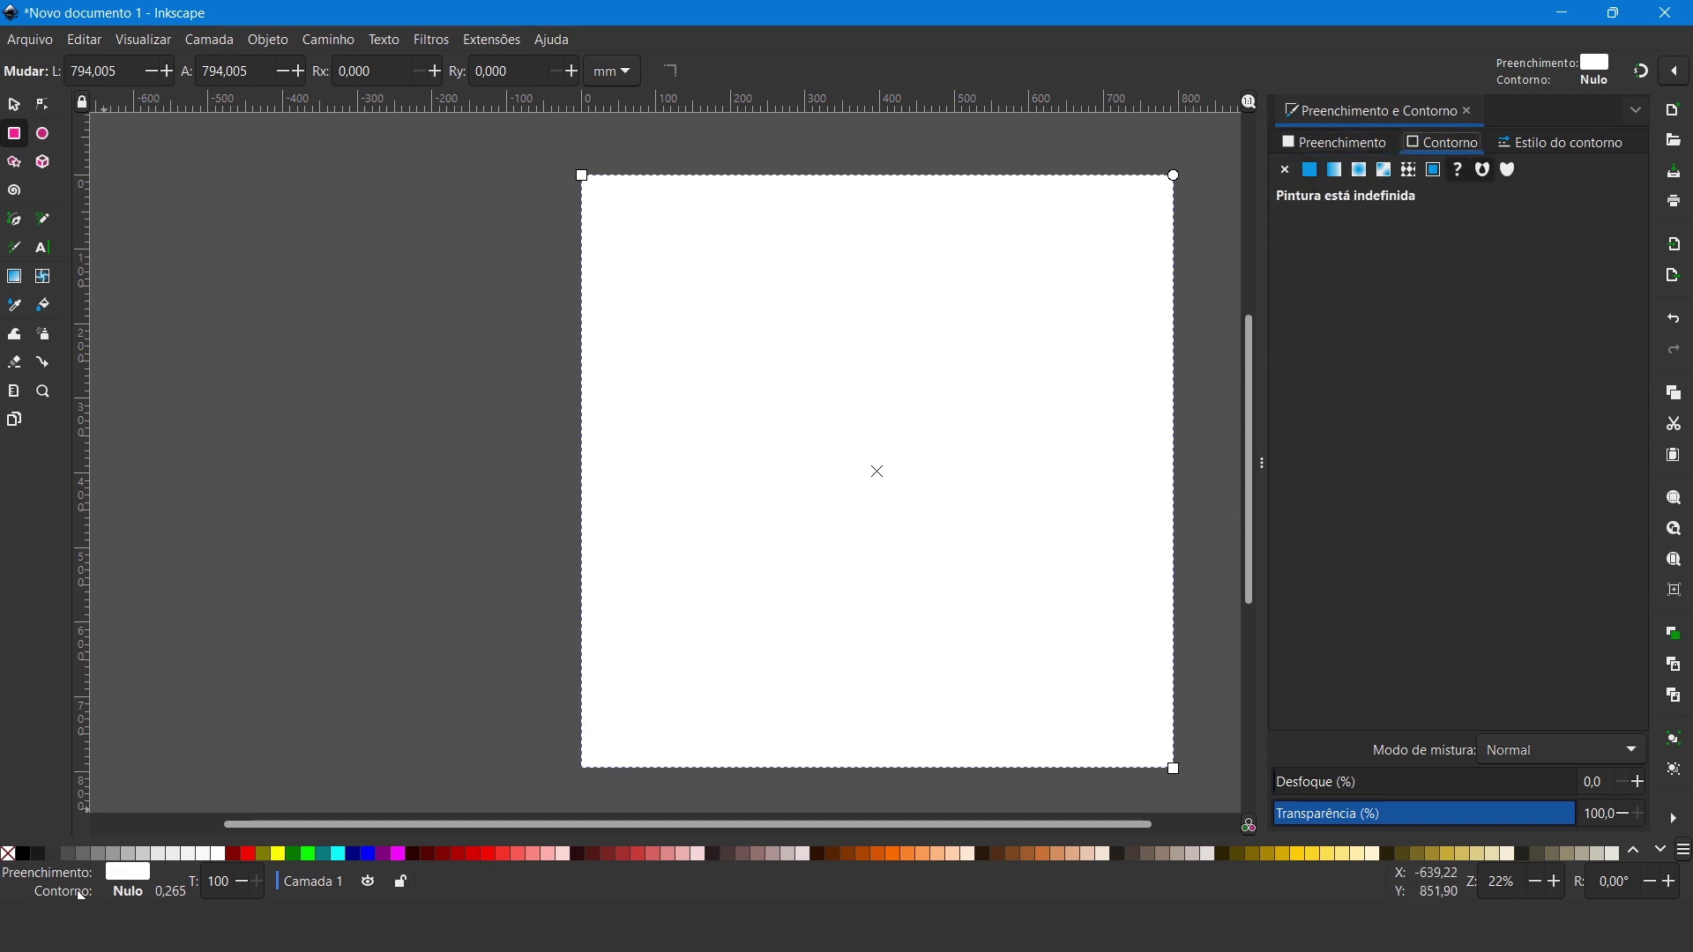
Step: Give the white square a flat black outline with a solid line style
{"action": "right_click", "coordinate": [142, 881]}
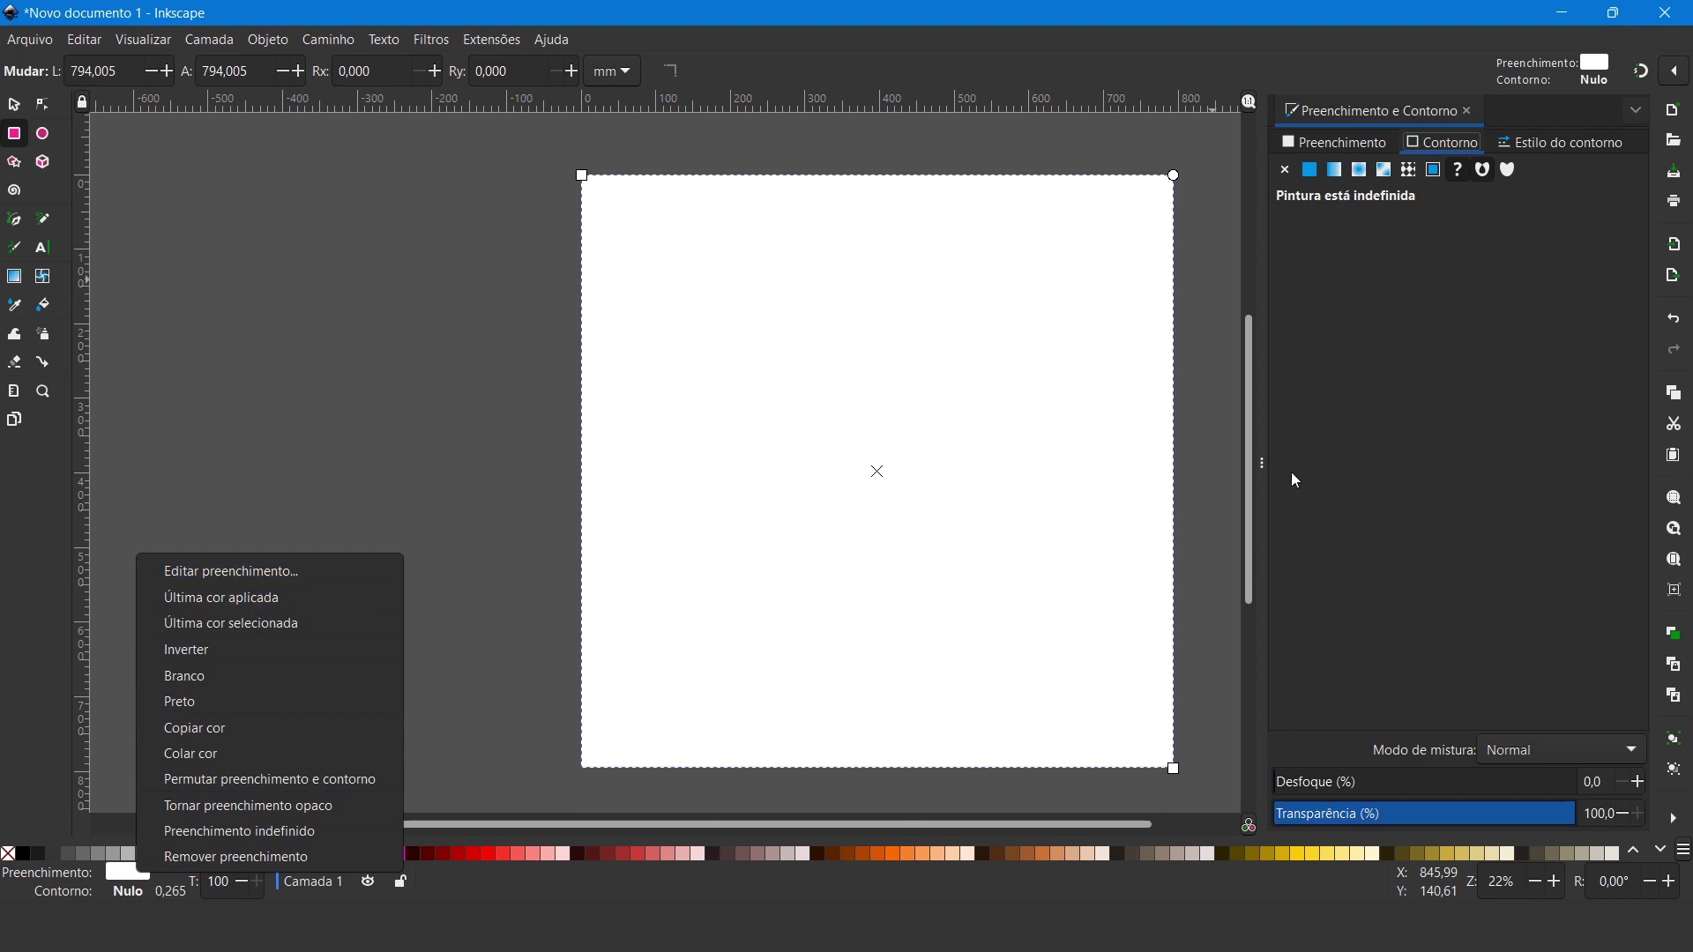
{"action": "left_click", "coordinate": [1418, 111]}
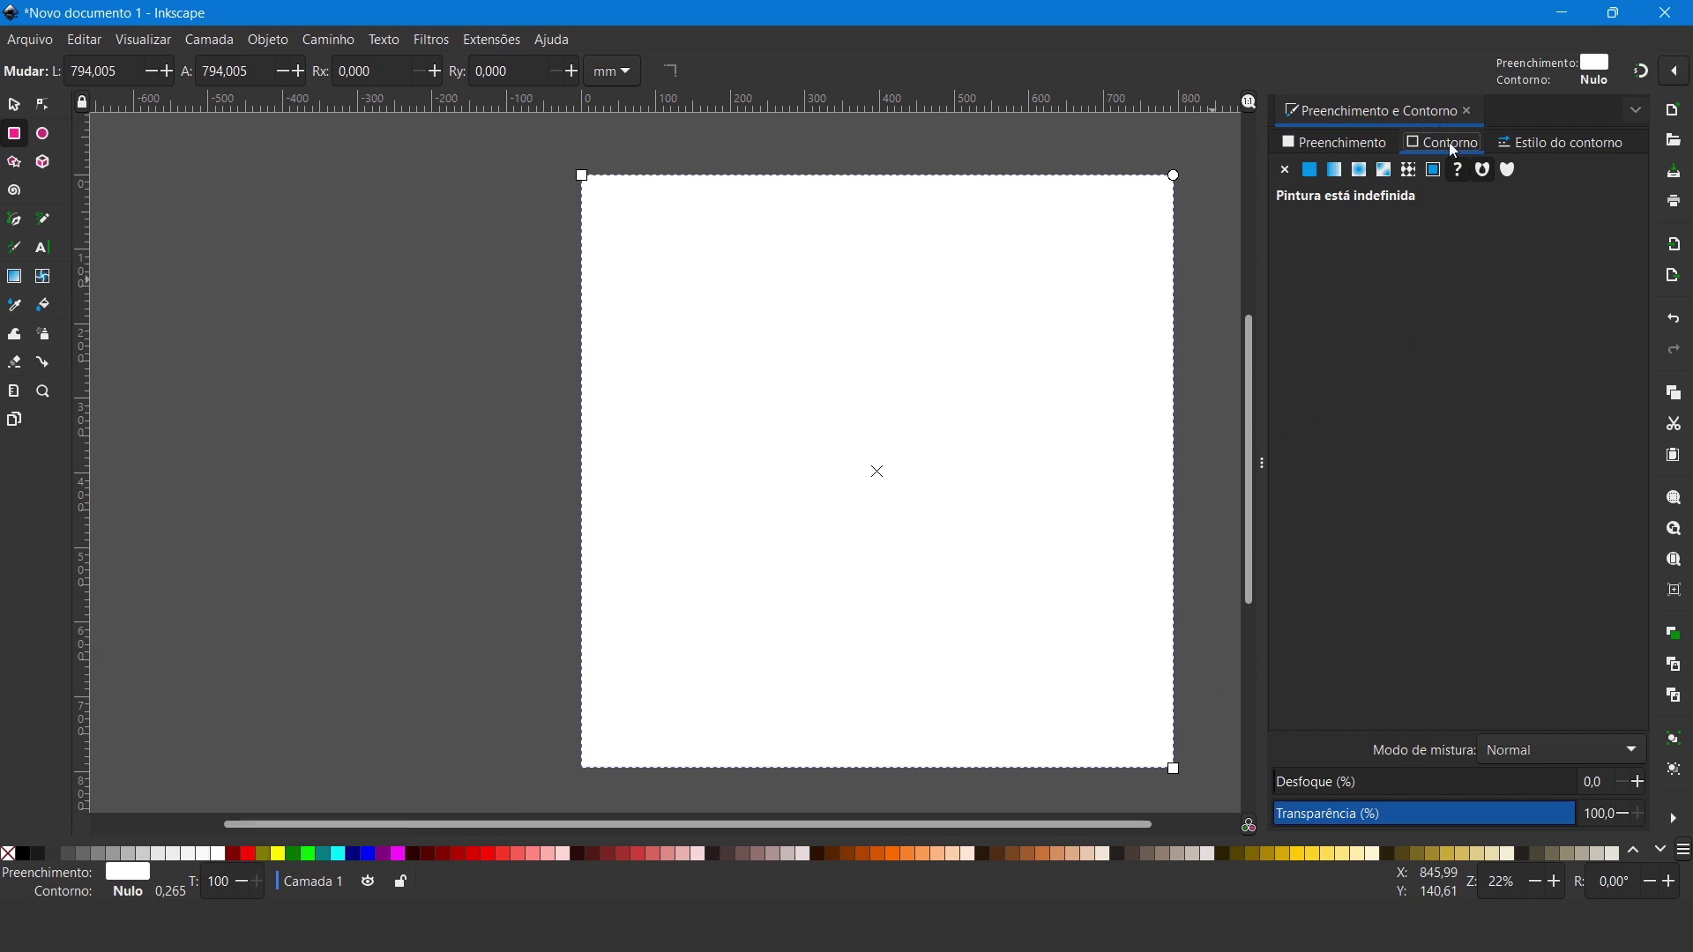
{"action": "left_click", "coordinate": [1312, 171]}
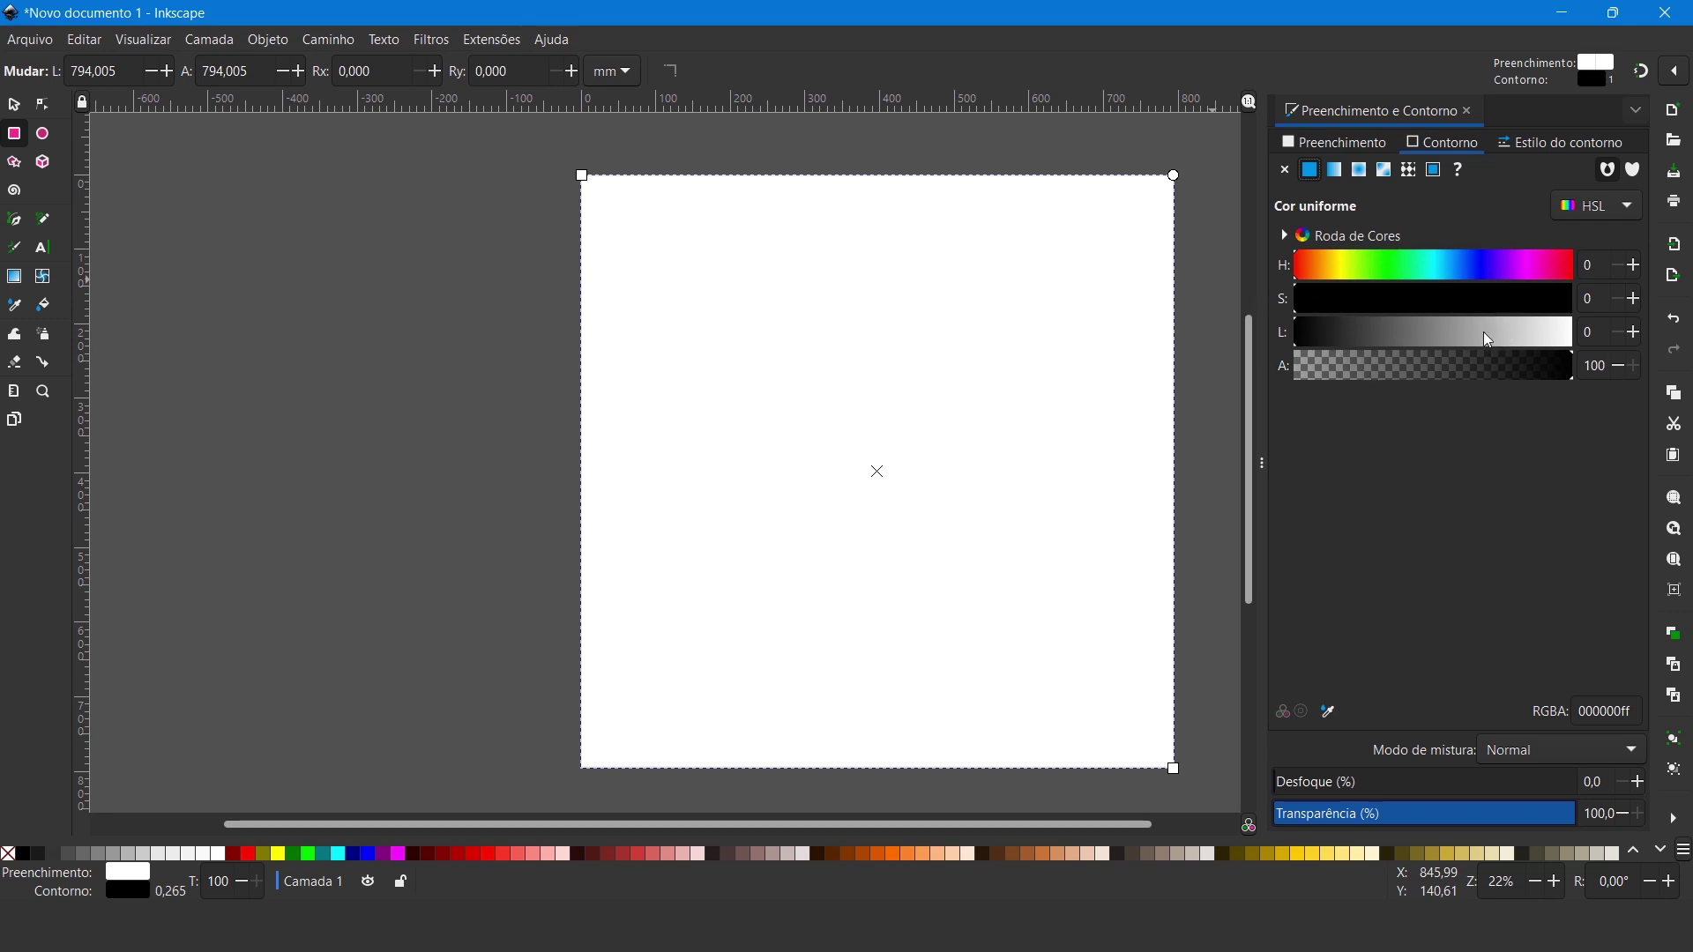
{"action": "left_click", "coordinate": [1546, 142]}
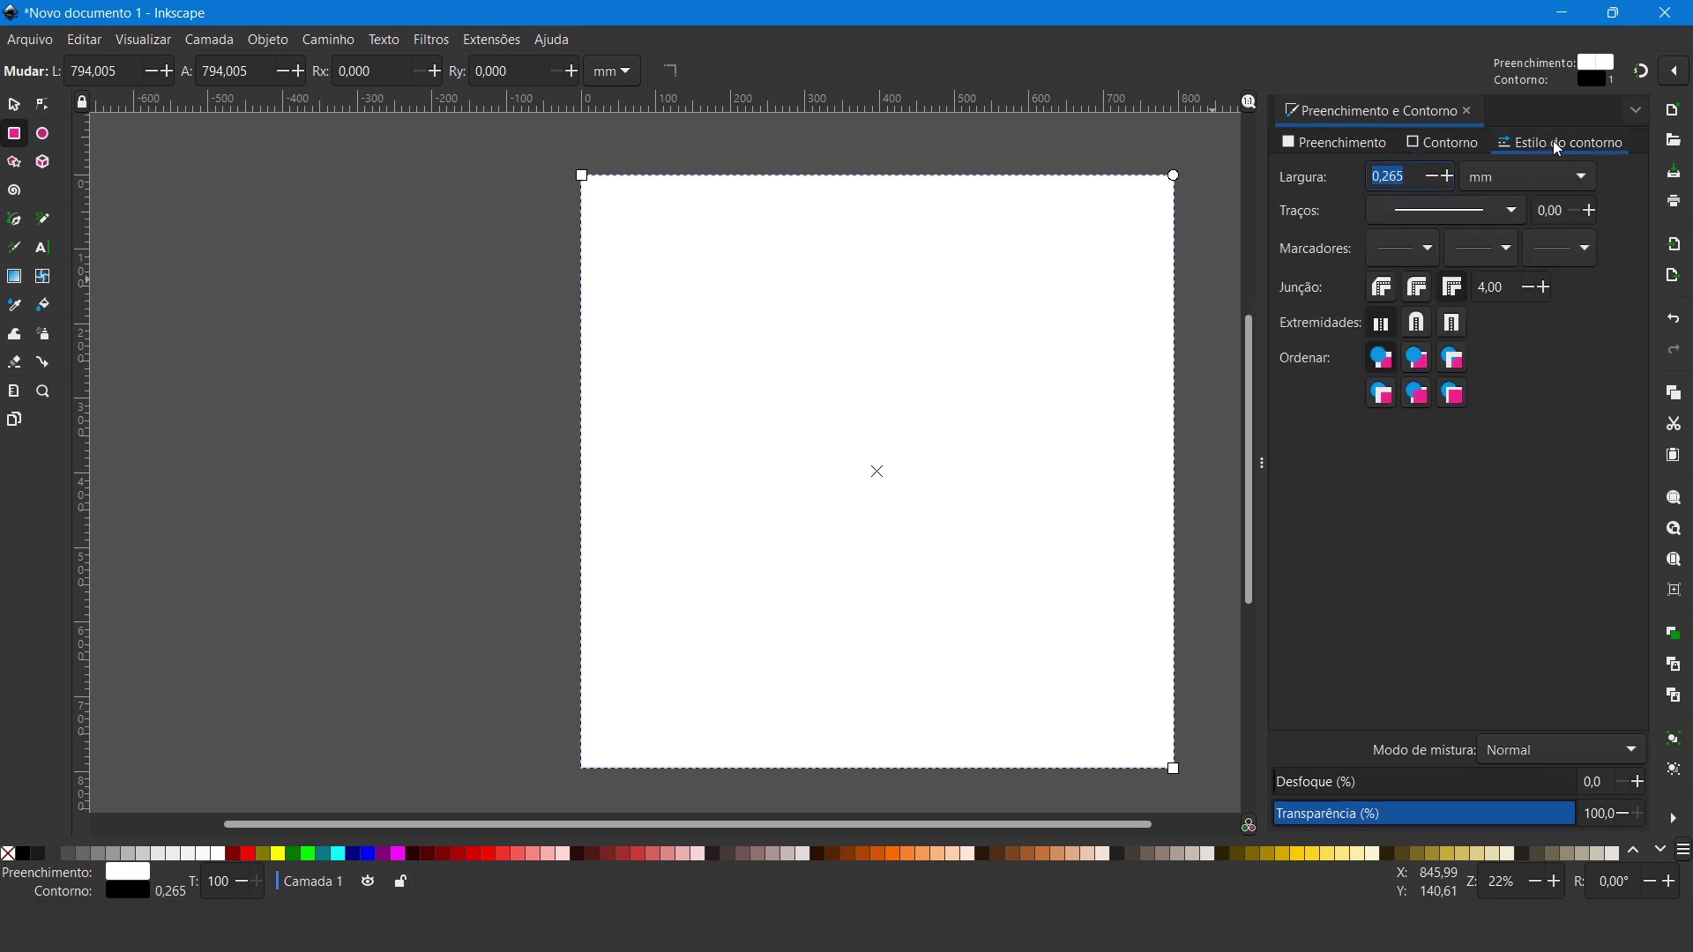
{"action": "left_click", "coordinate": [1517, 214]}
{"action": "left_click", "coordinate": [1517, 214]}
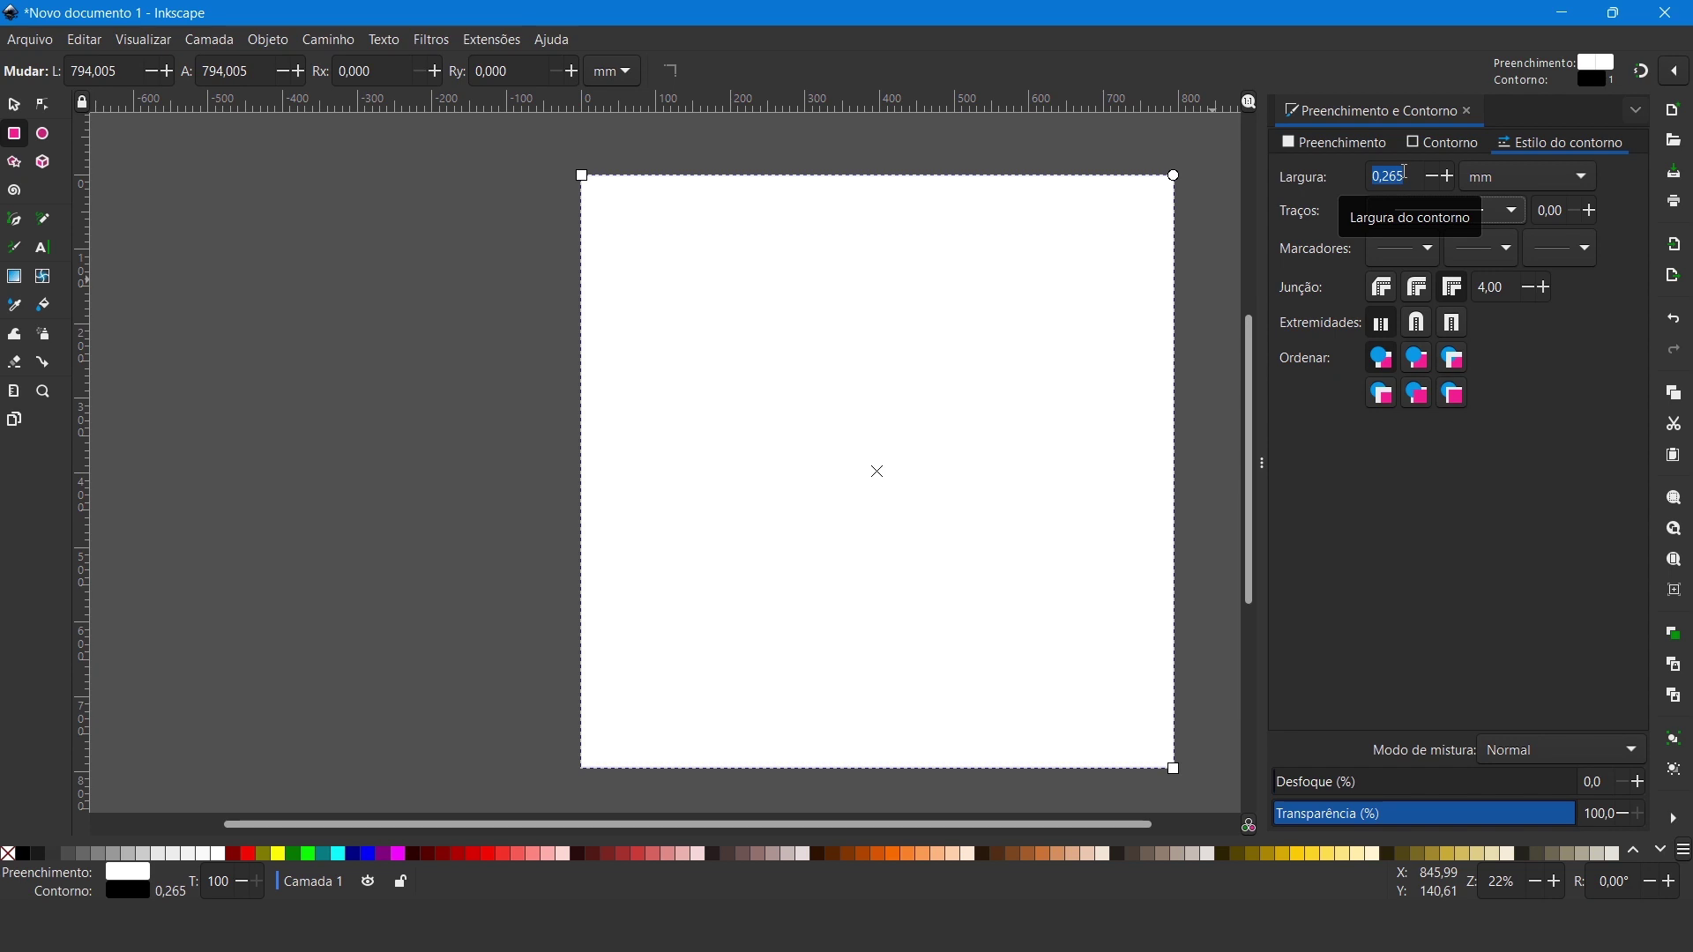
Step: Fit the page to the window, try a 30 mm outline width, then remove the outline
{"action": "key", "text": "5"}
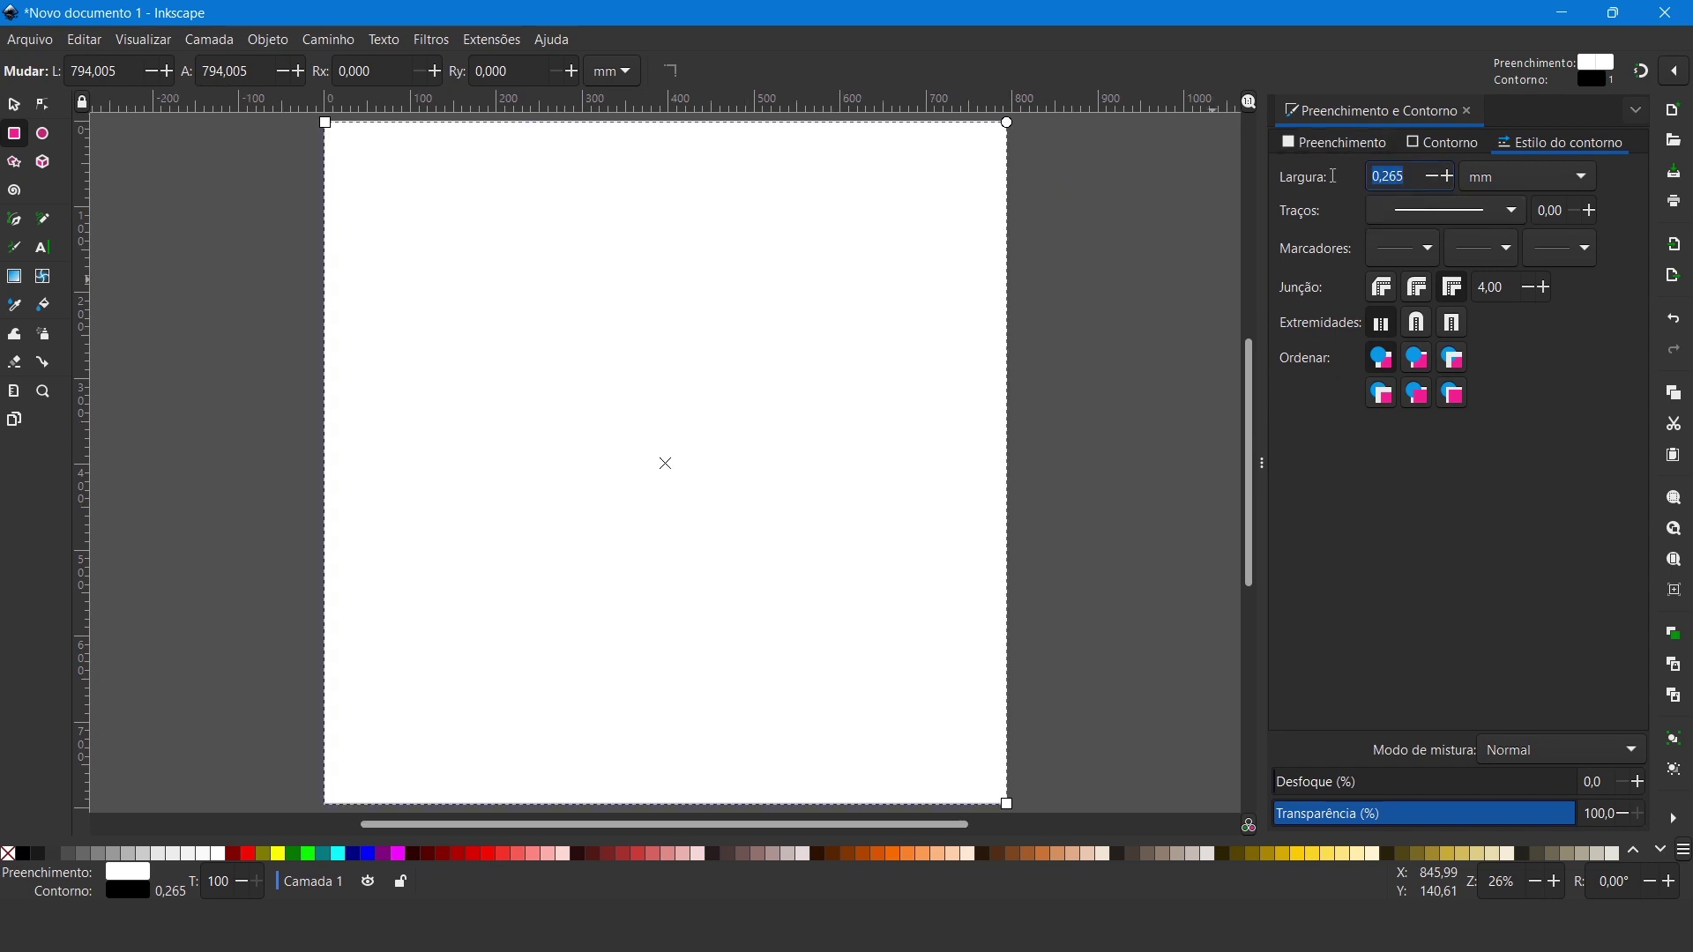
{"action": "type", "text": "30"}
{"action": "left_click", "coordinate": [1426, 220]}
{"action": "left_click", "coordinate": [1437, 209]}
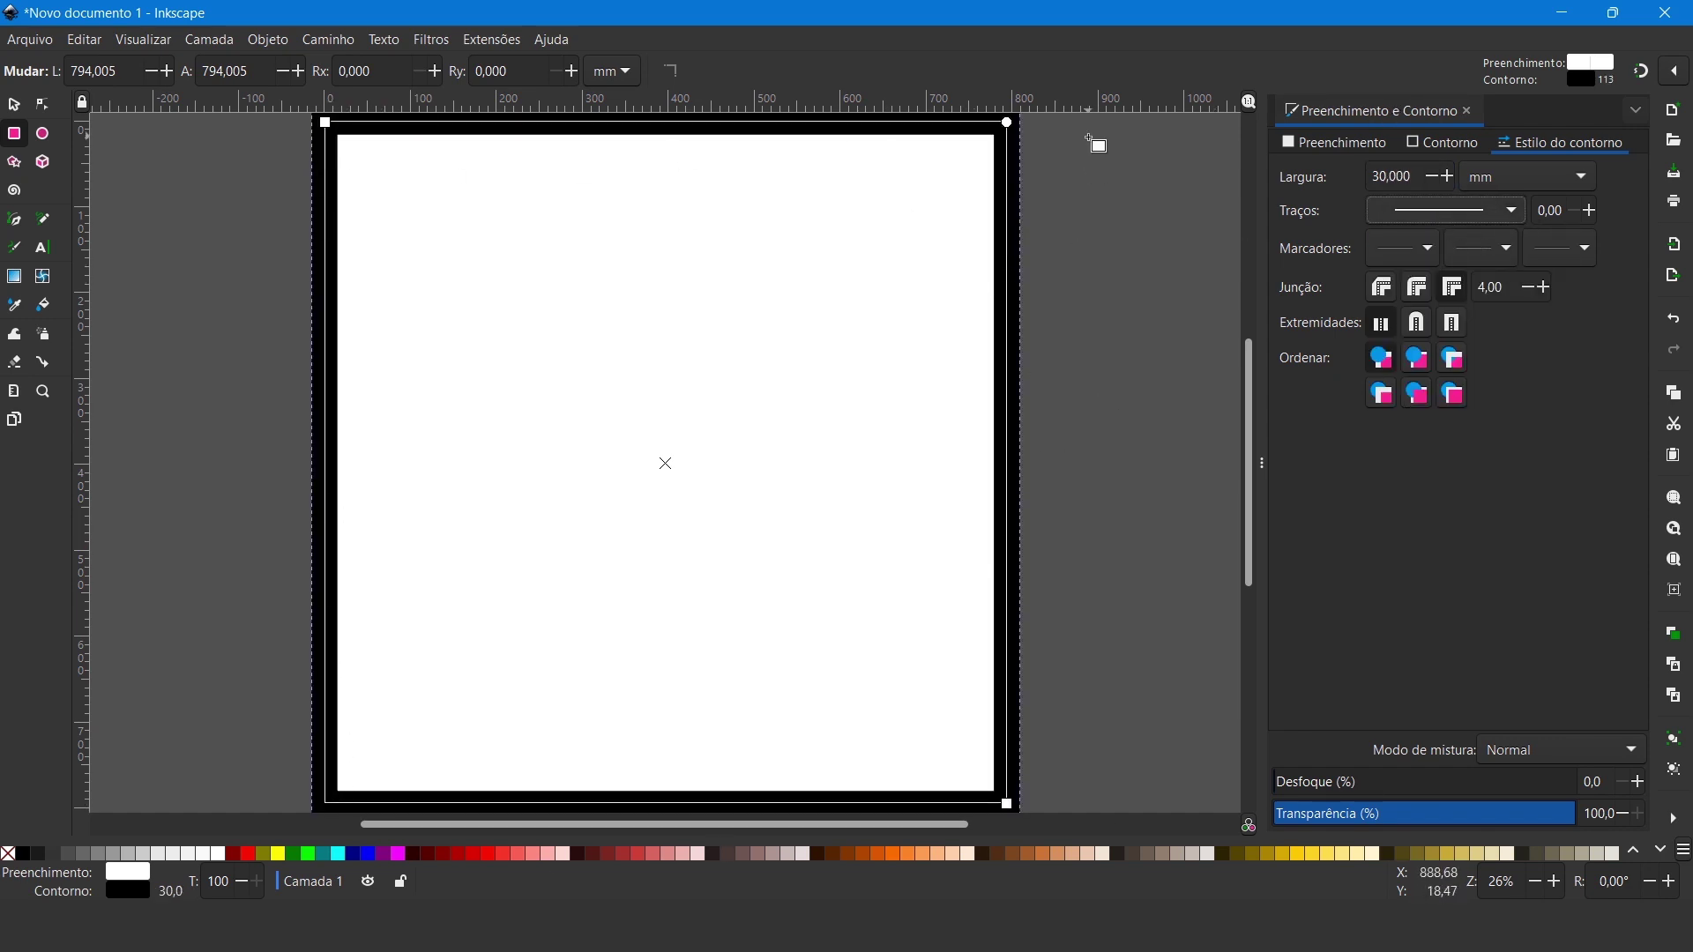
{"action": "left_click", "coordinate": [1450, 145]}
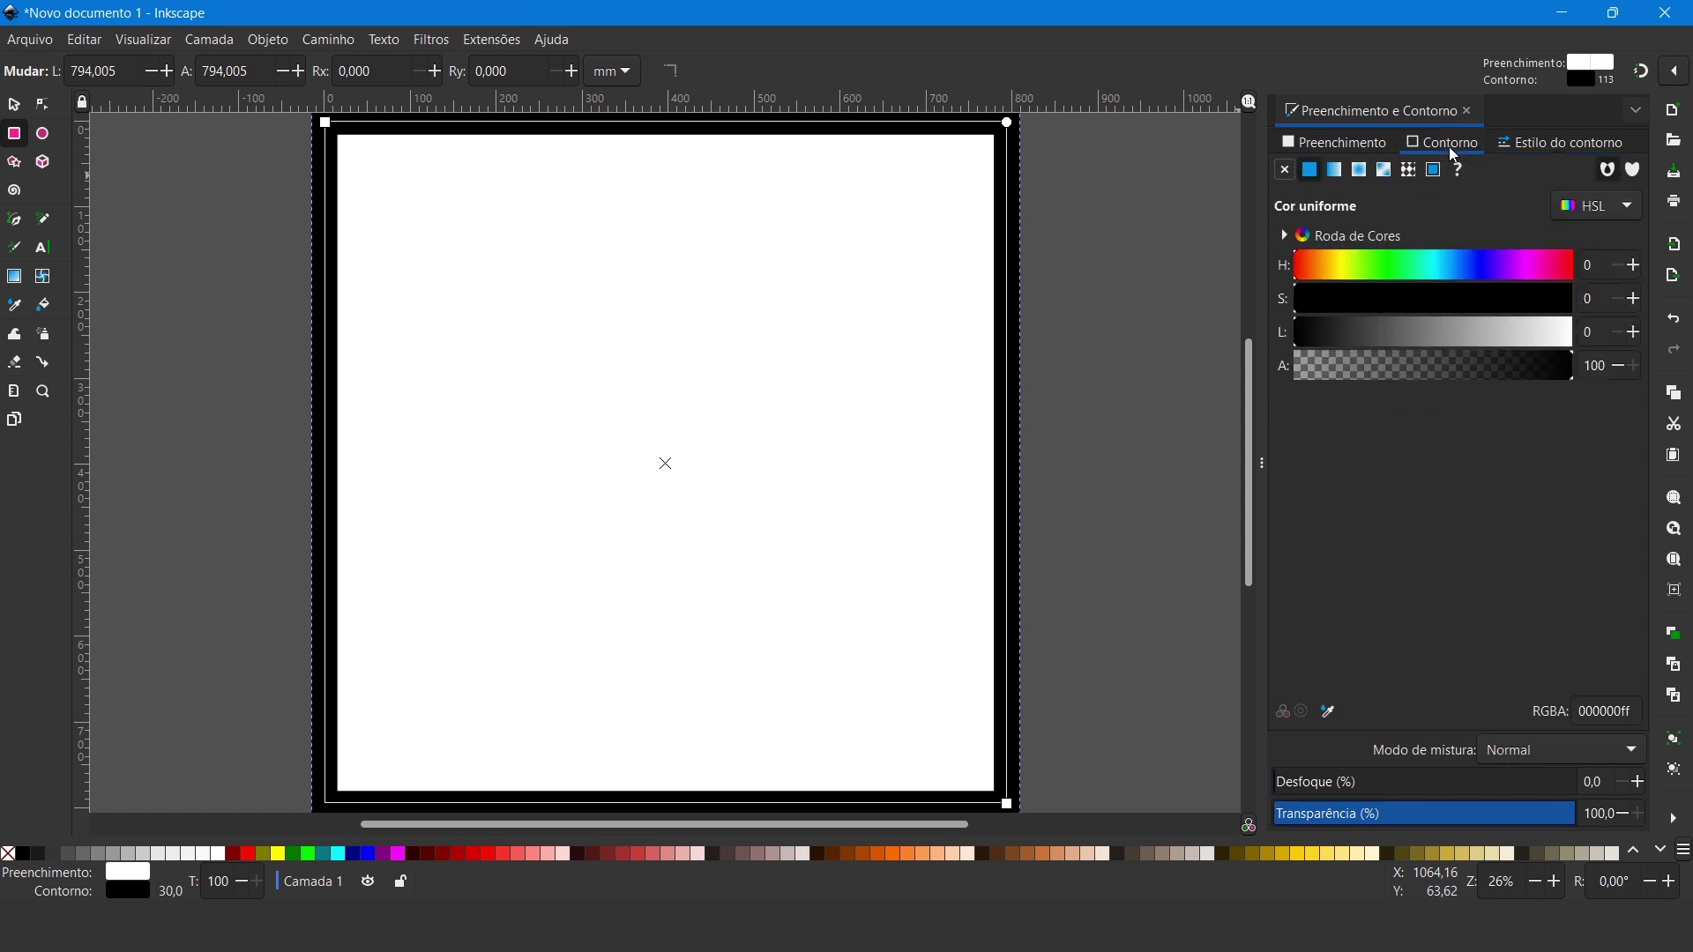
{"action": "left_click", "coordinate": [1286, 171]}
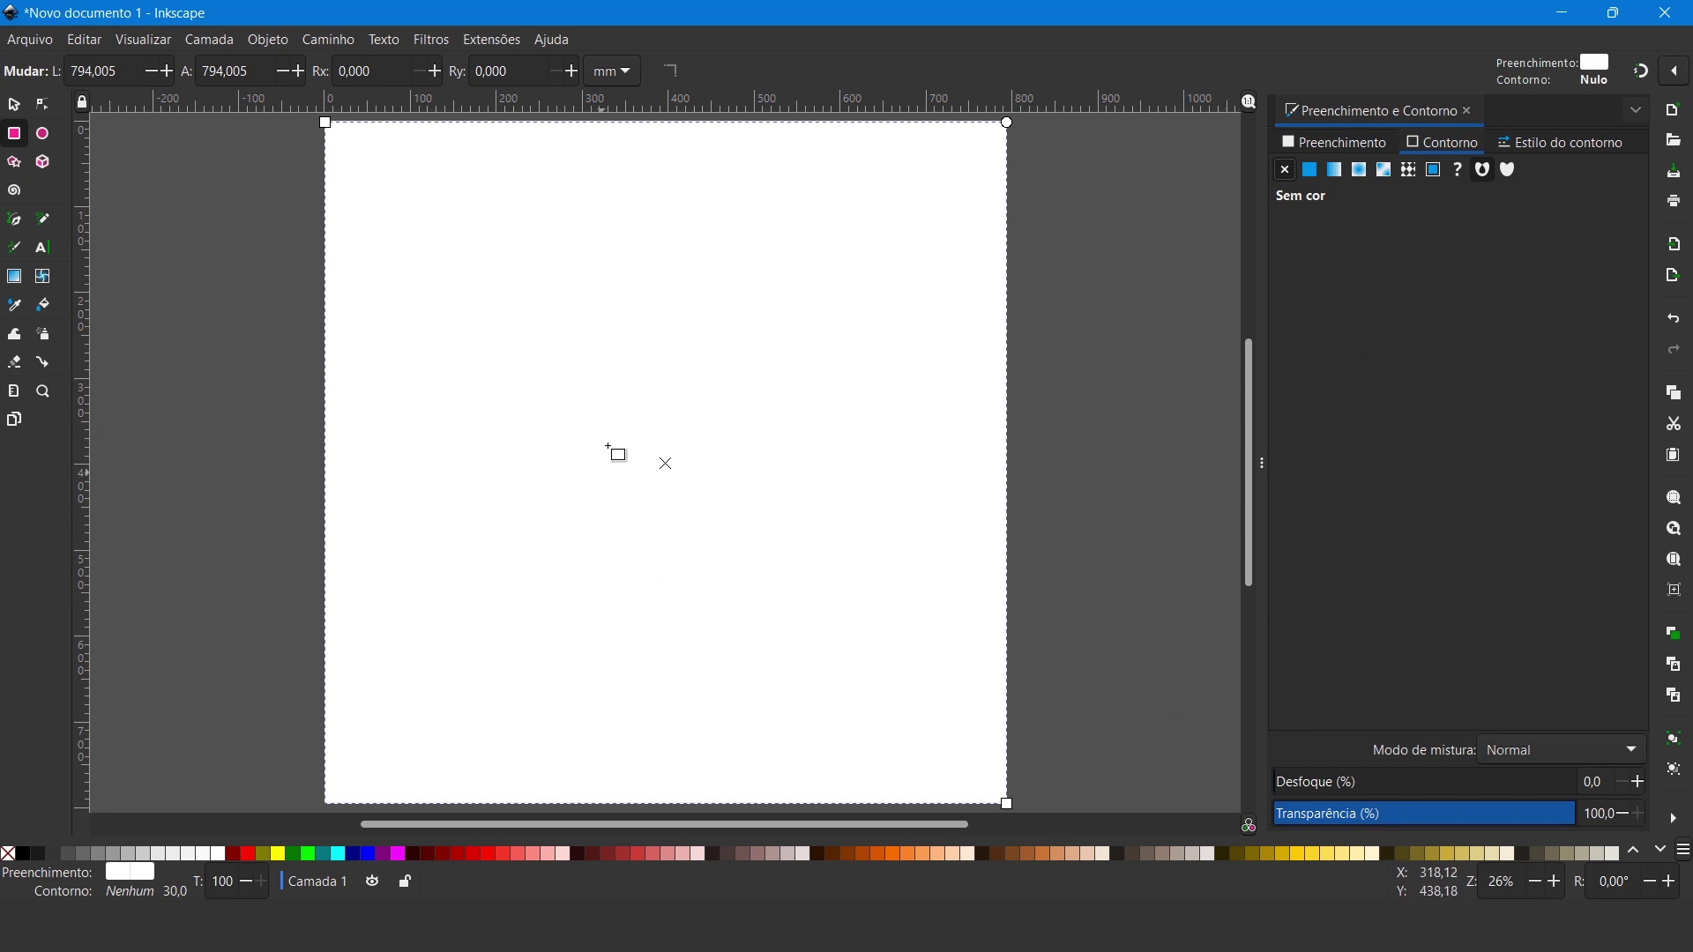
Step: Draw a large circle near the centre of the page
{"action": "left_click", "coordinate": [41, 135]}
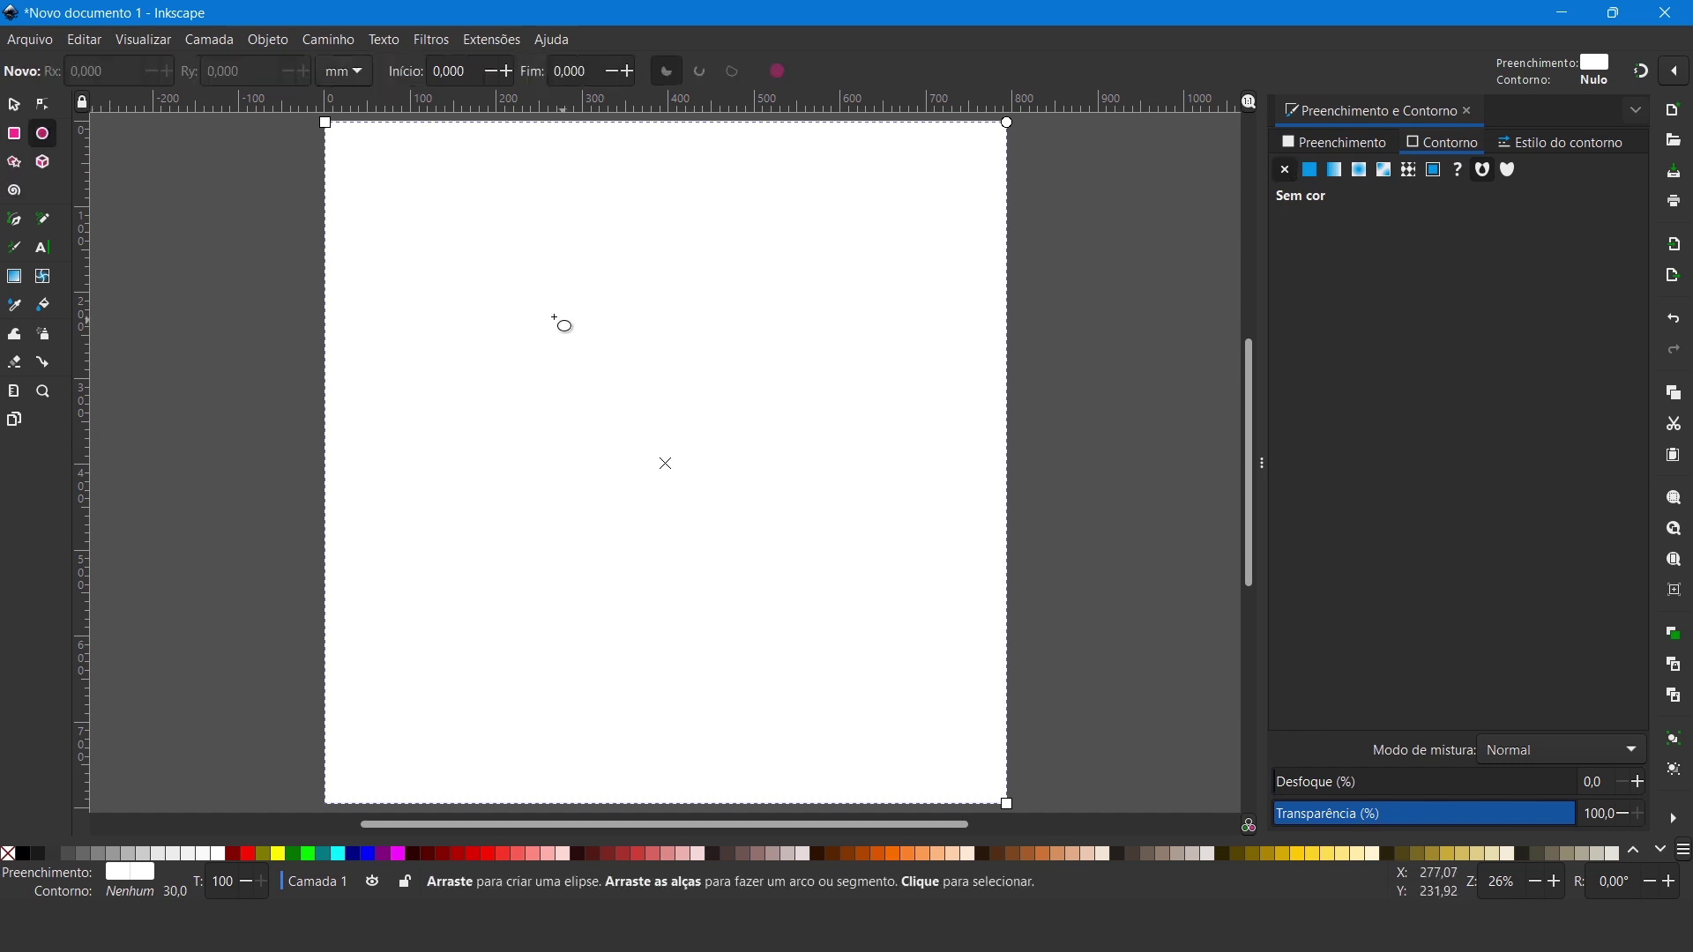
{"action": "left_click_drag", "start_coordinate": [449, 241], "coordinate": [837, 638]}
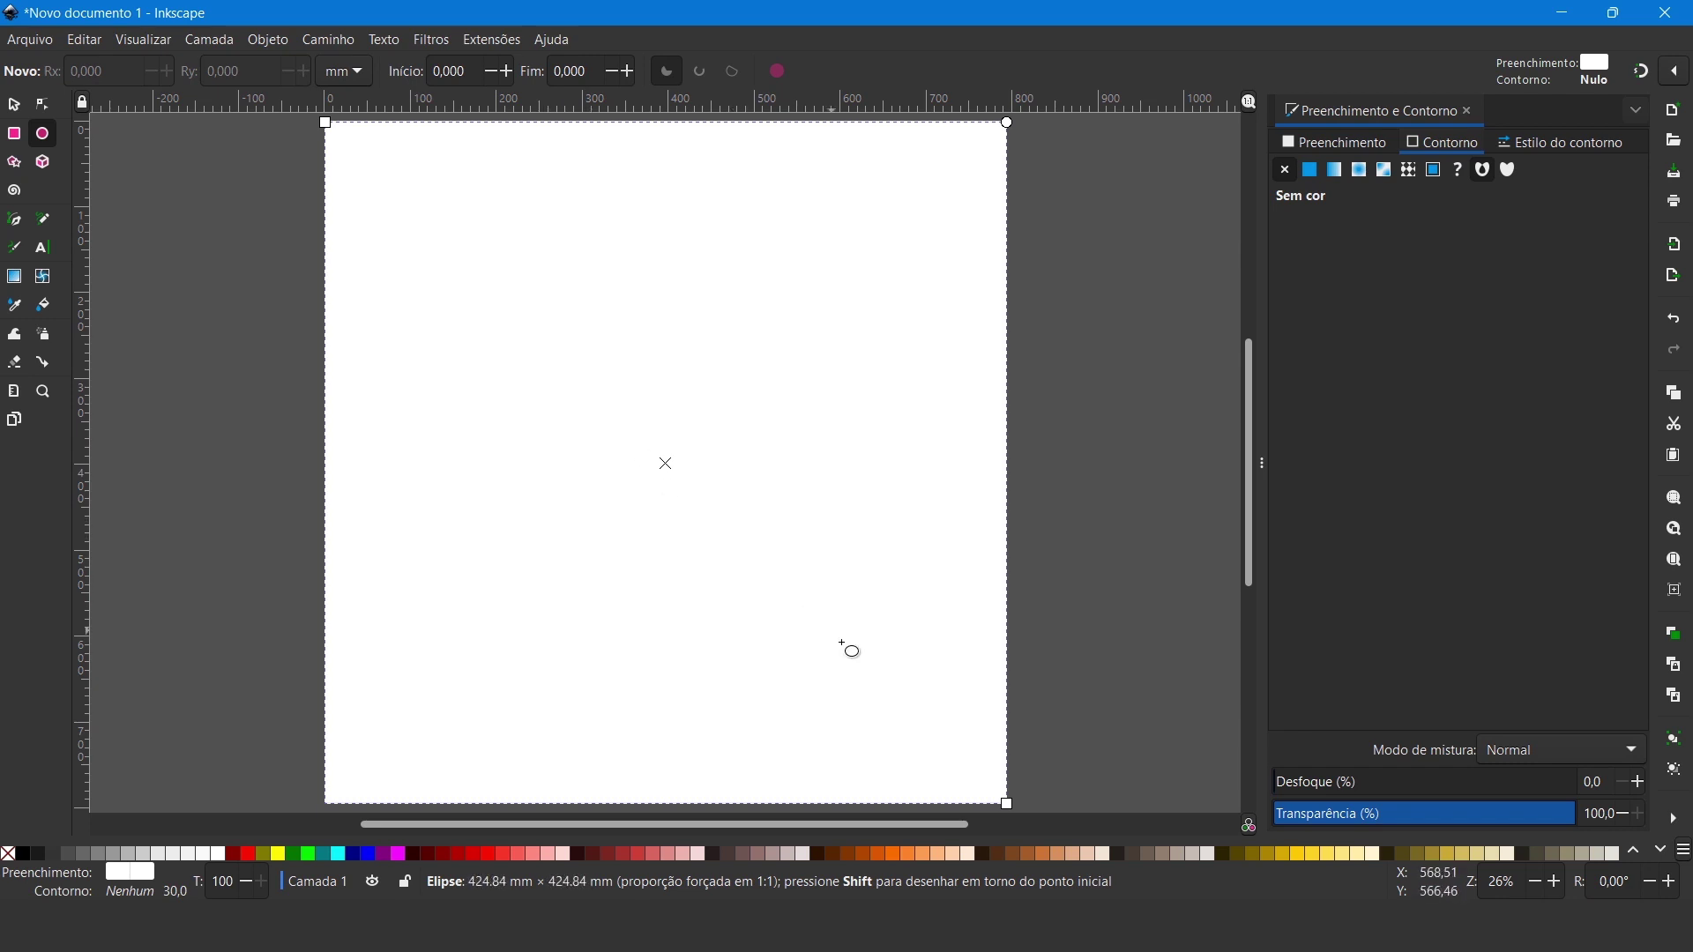
{"action": "left_click_drag", "start_coordinate": [838, 638], "coordinate": [882, 675]}
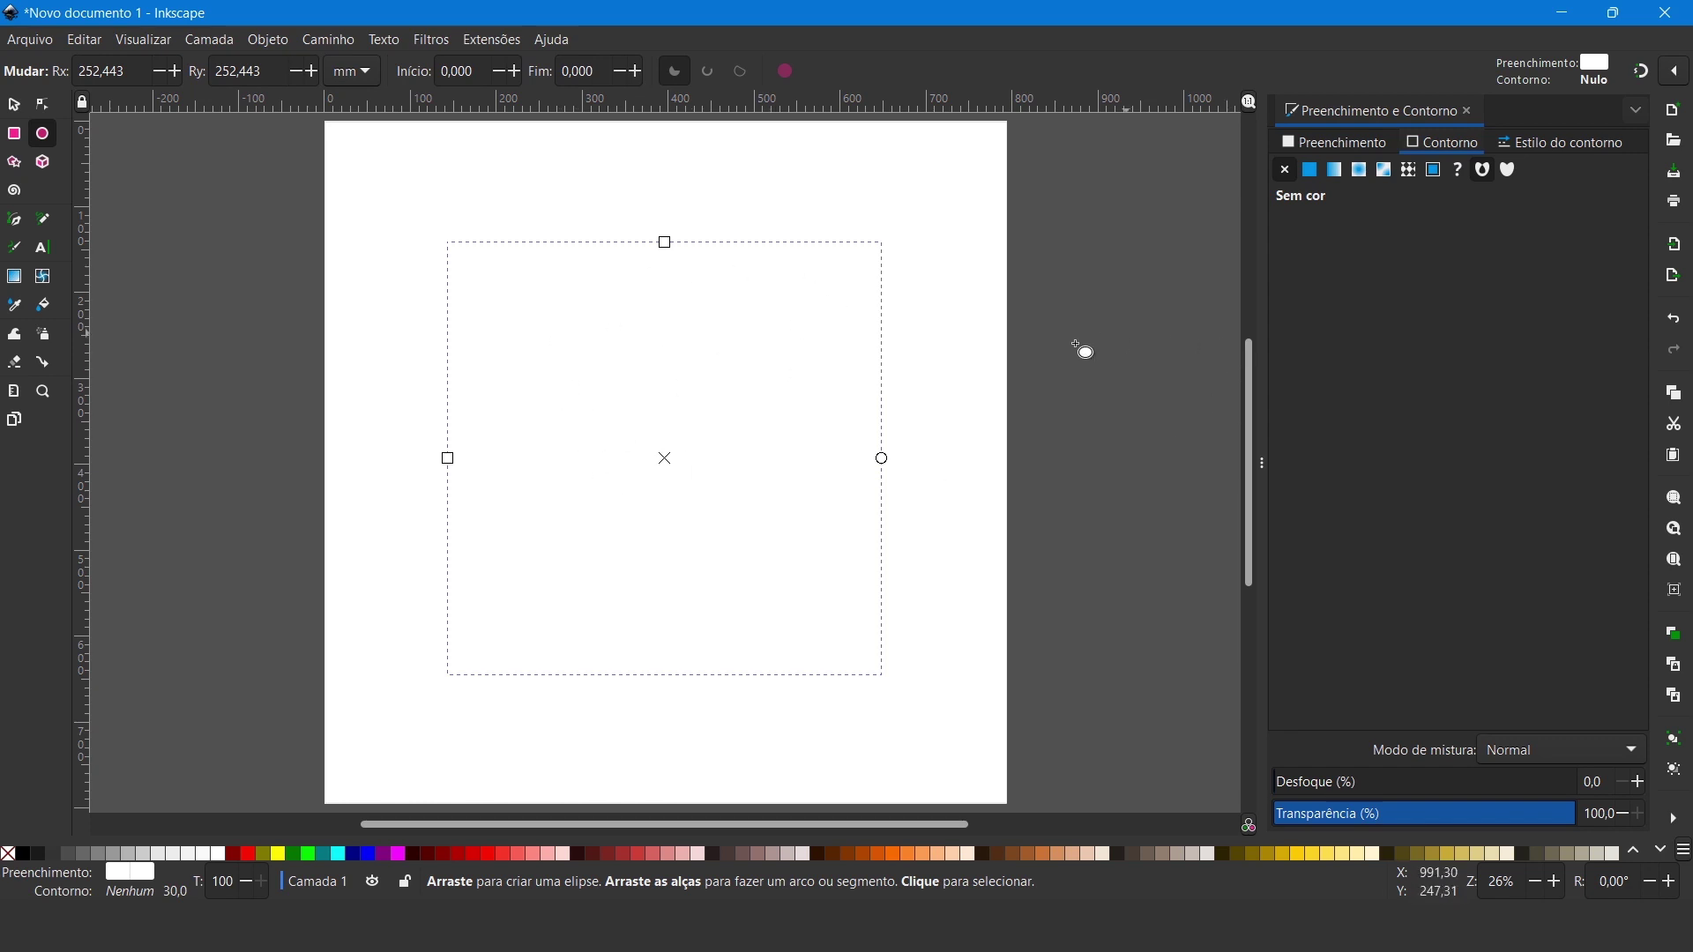
Step: Set the circle's fill to H 358, S 80, L 50 red (e51921ff), then switch to Selector
{"action": "left_click", "coordinate": [1340, 144]}
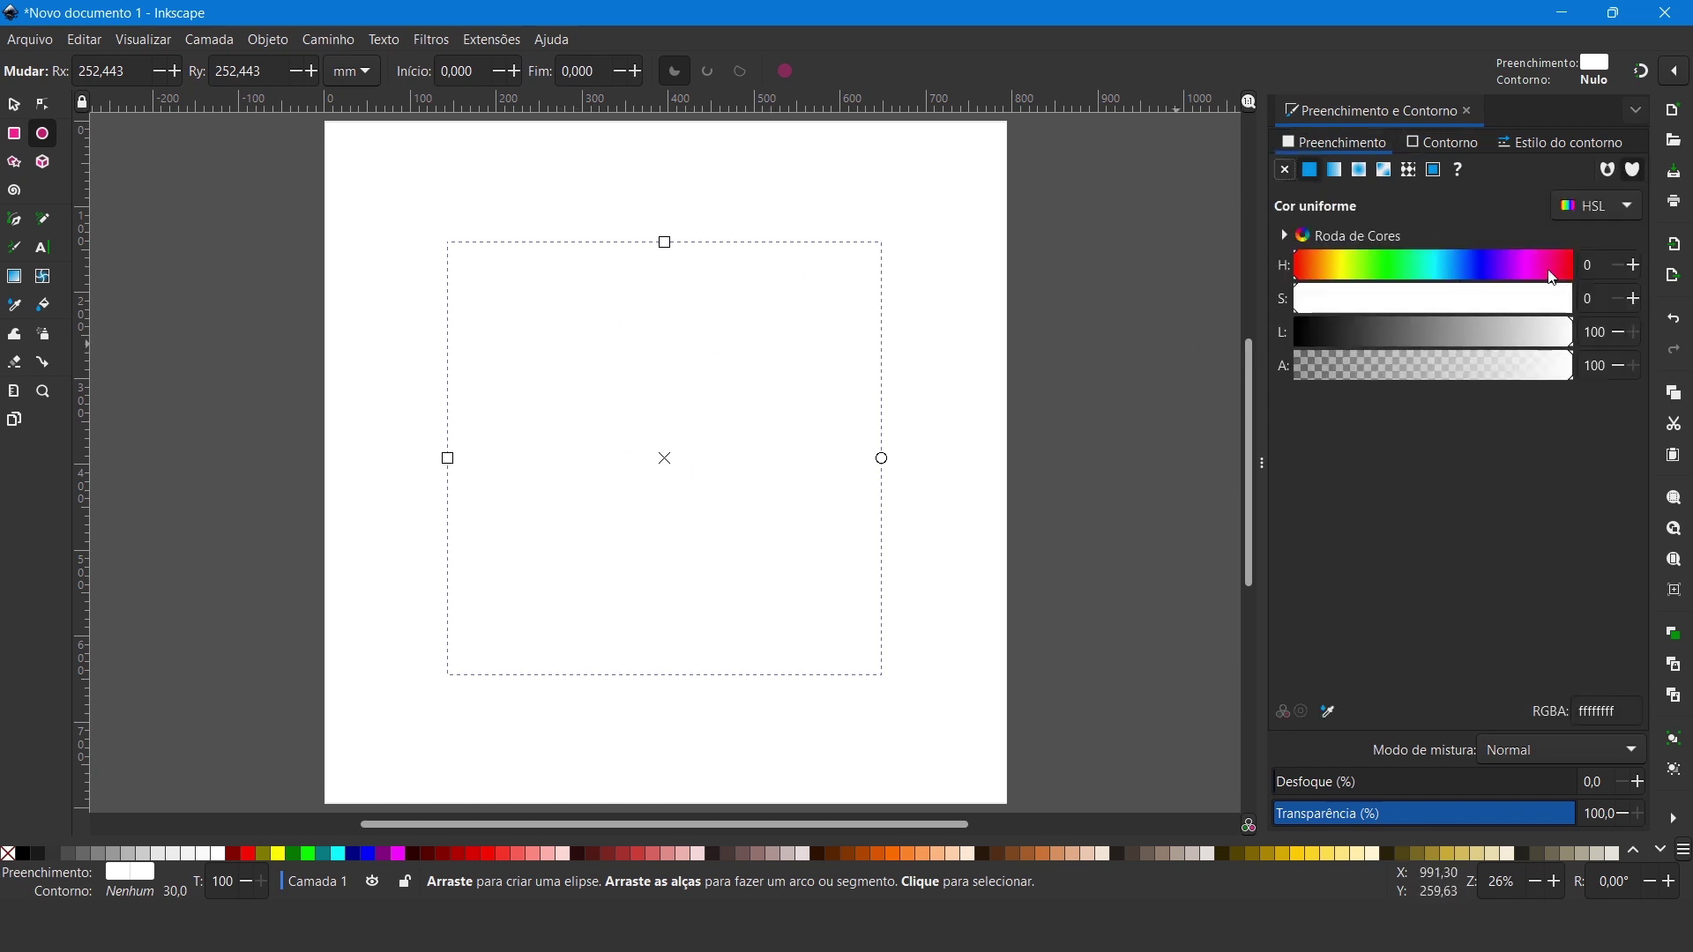
{"action": "left_click_drag", "start_coordinate": [1392, 341], "coordinate": [1330, 332]}
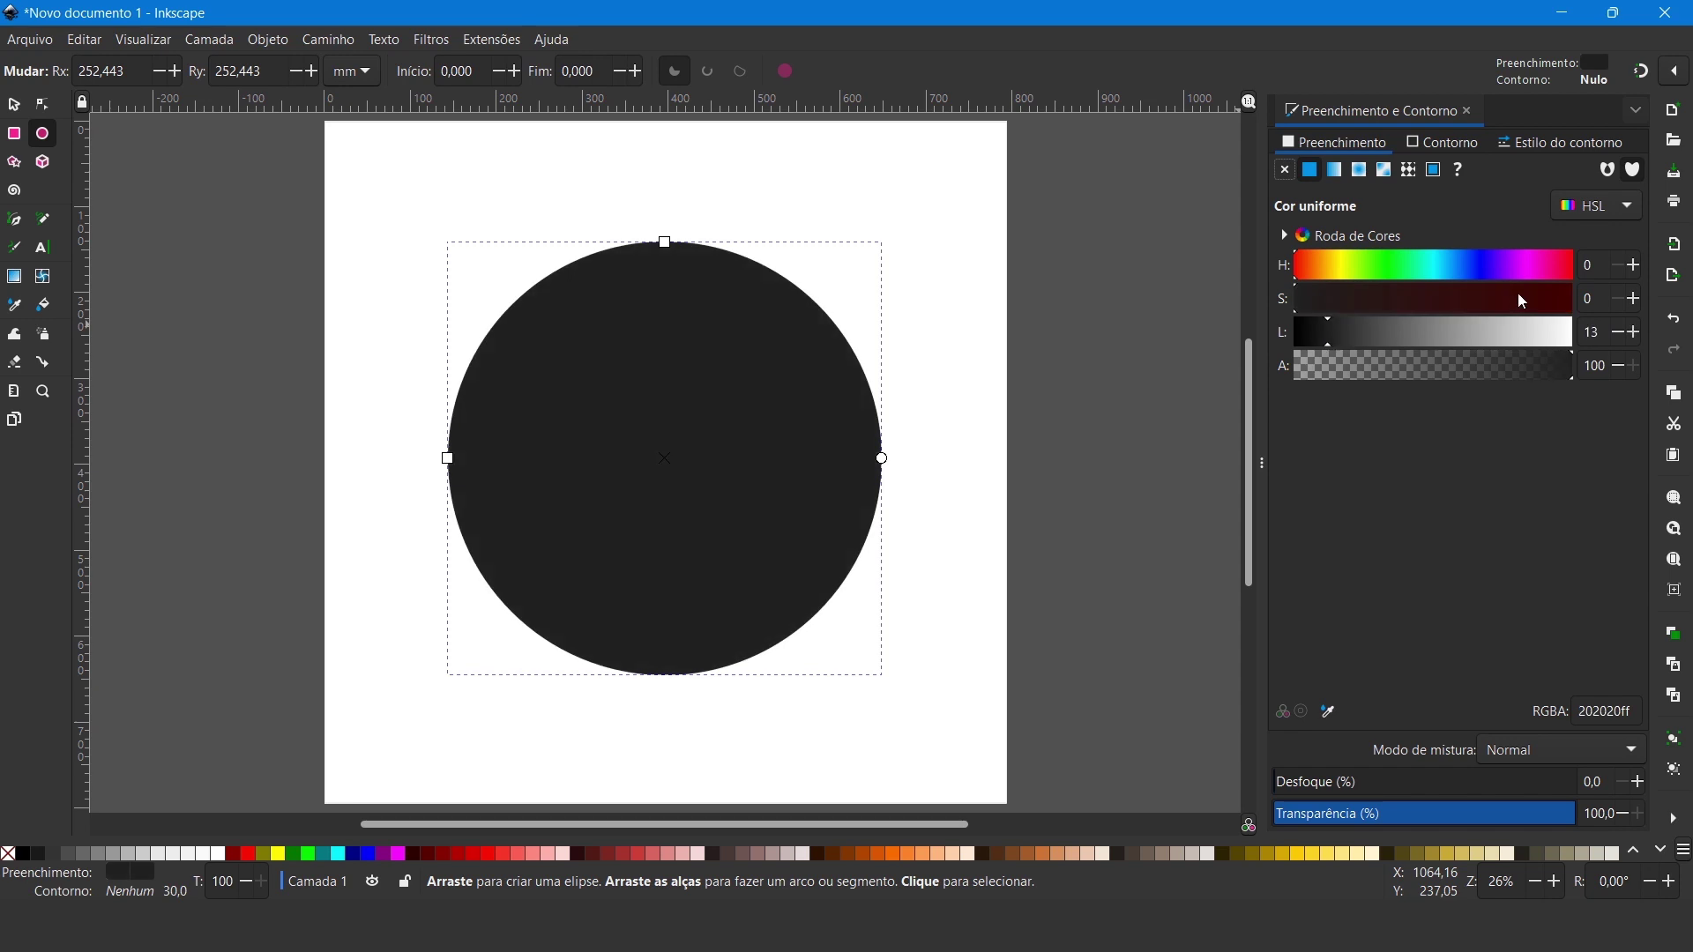
{"action": "left_click_drag", "start_coordinate": [1569, 271], "coordinate": [1573, 269]}
{"action": "left_click_drag", "start_coordinate": [1447, 301], "coordinate": [1505, 304]}
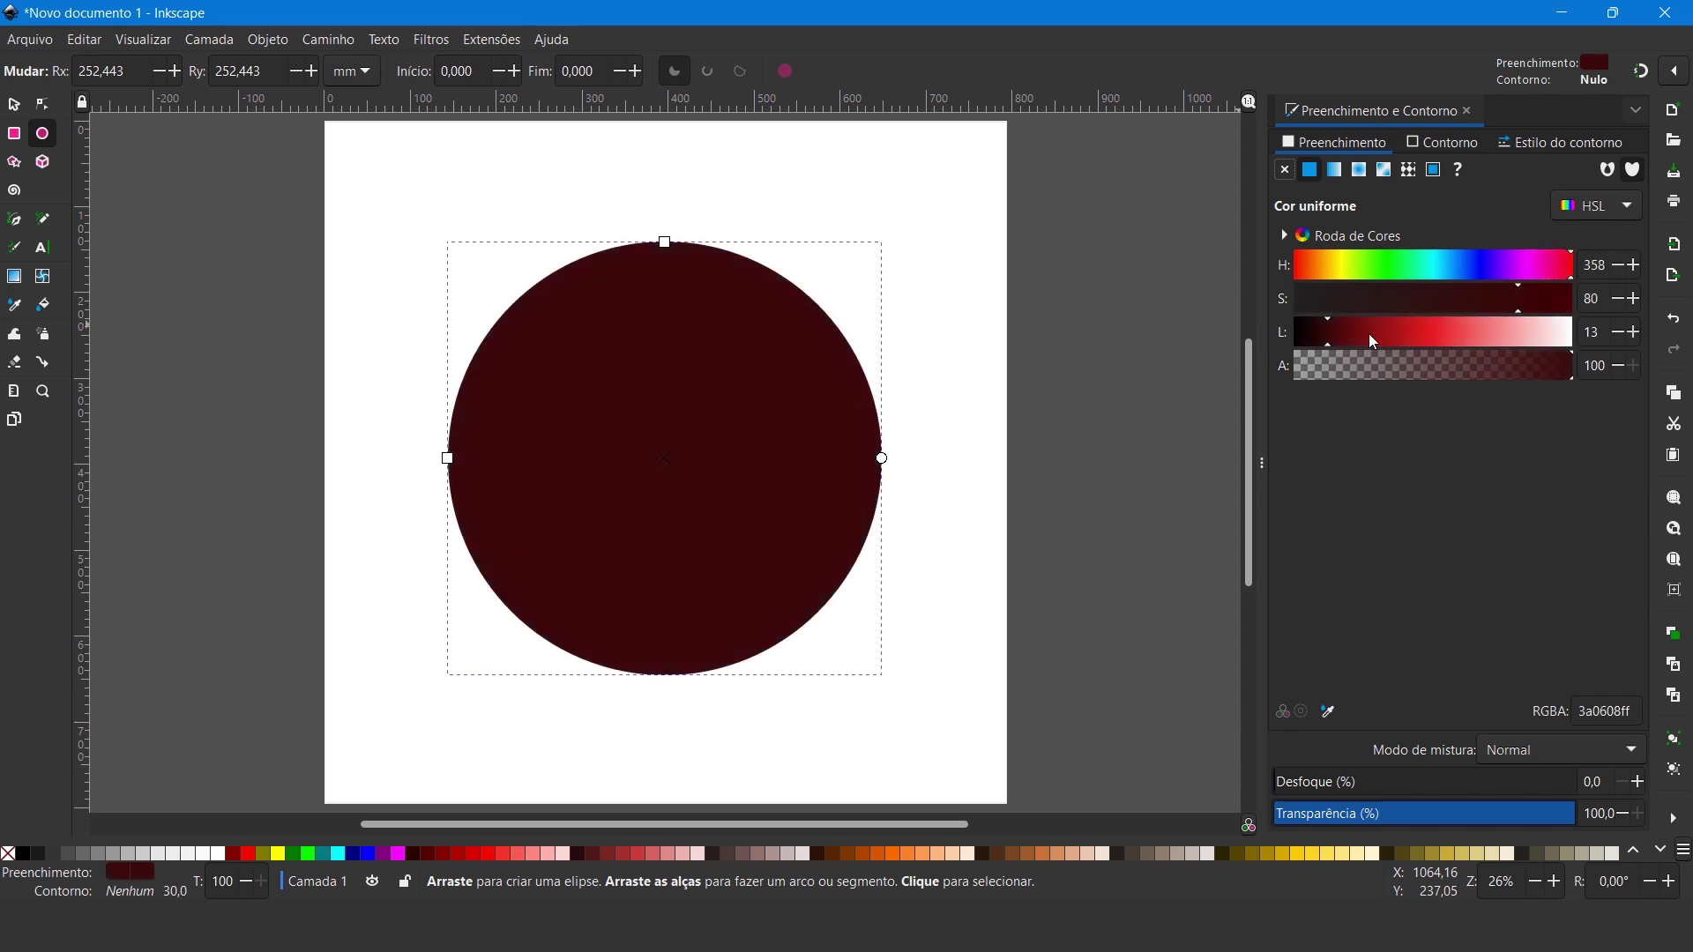
{"action": "left_click_drag", "start_coordinate": [1369, 335], "coordinate": [1433, 339]}
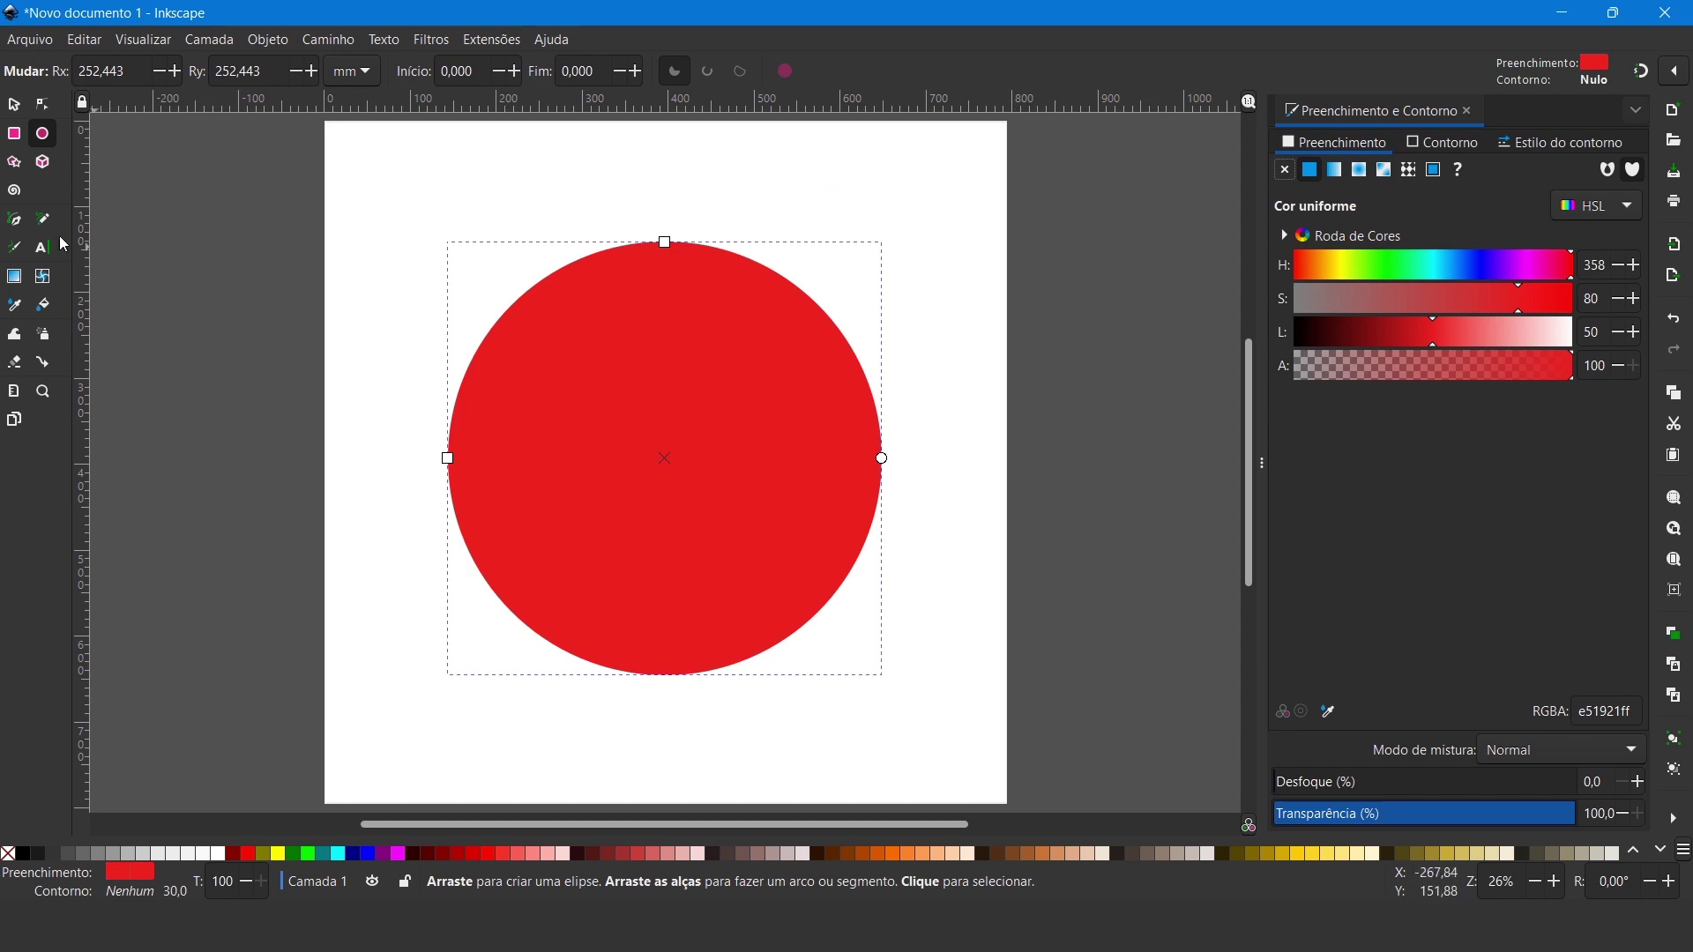
{"action": "key", "text": "s"}
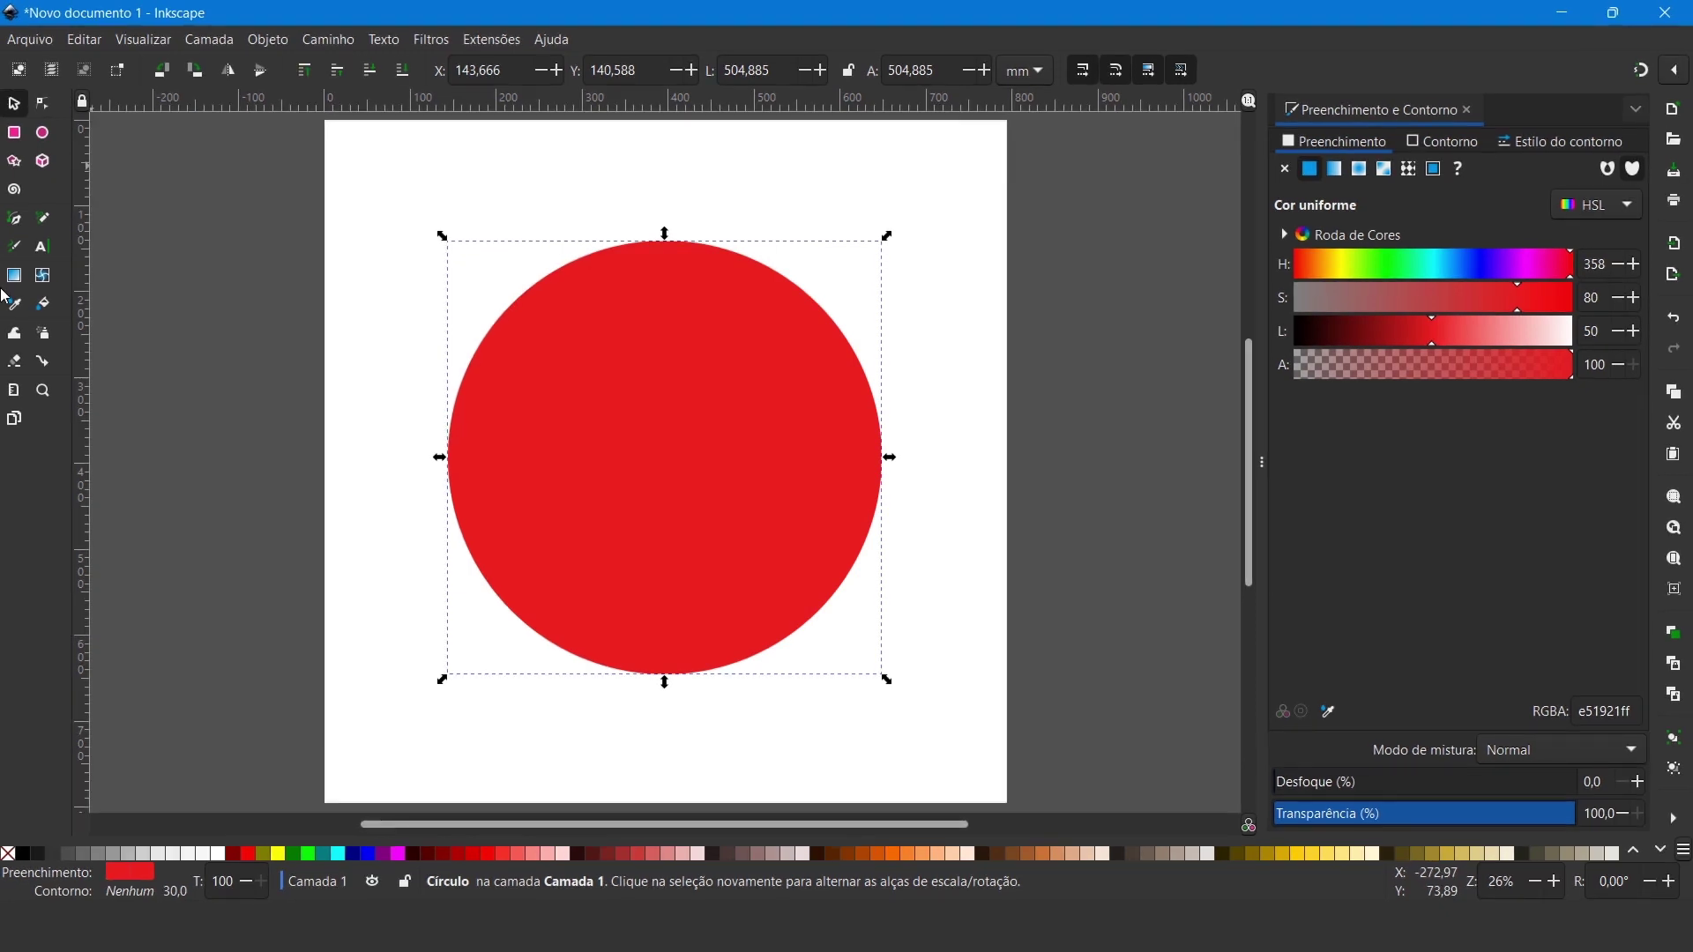
{"action": "left_click", "coordinate": [241, 272]}
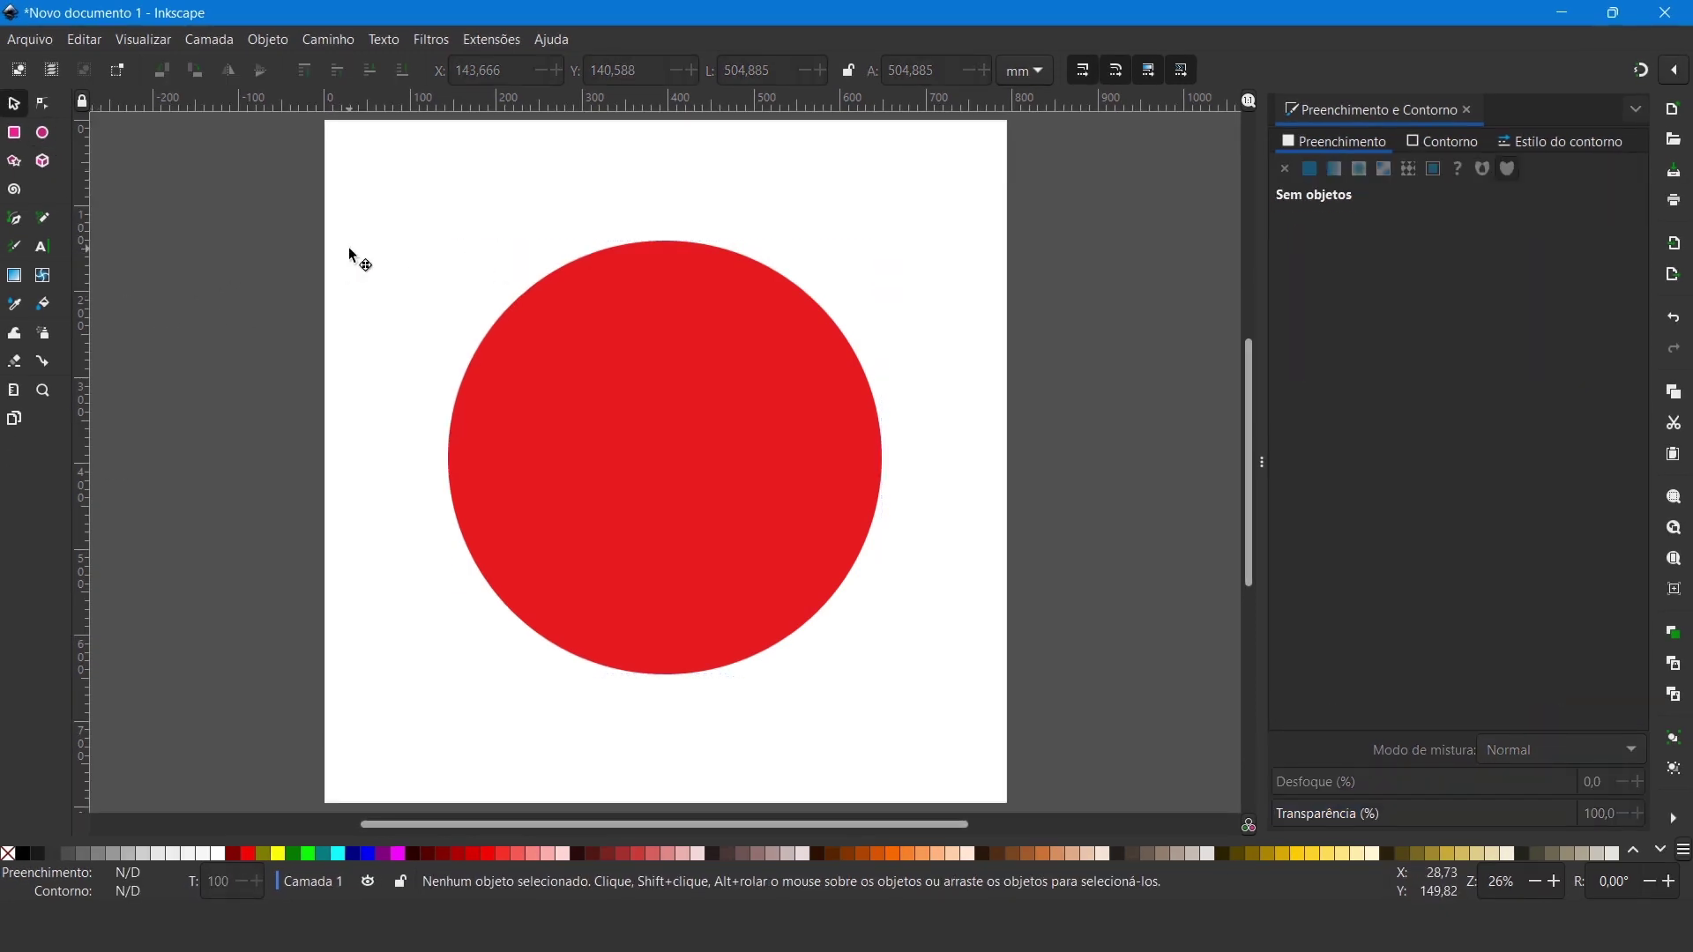
{"action": "left_click", "coordinate": [388, 255]}
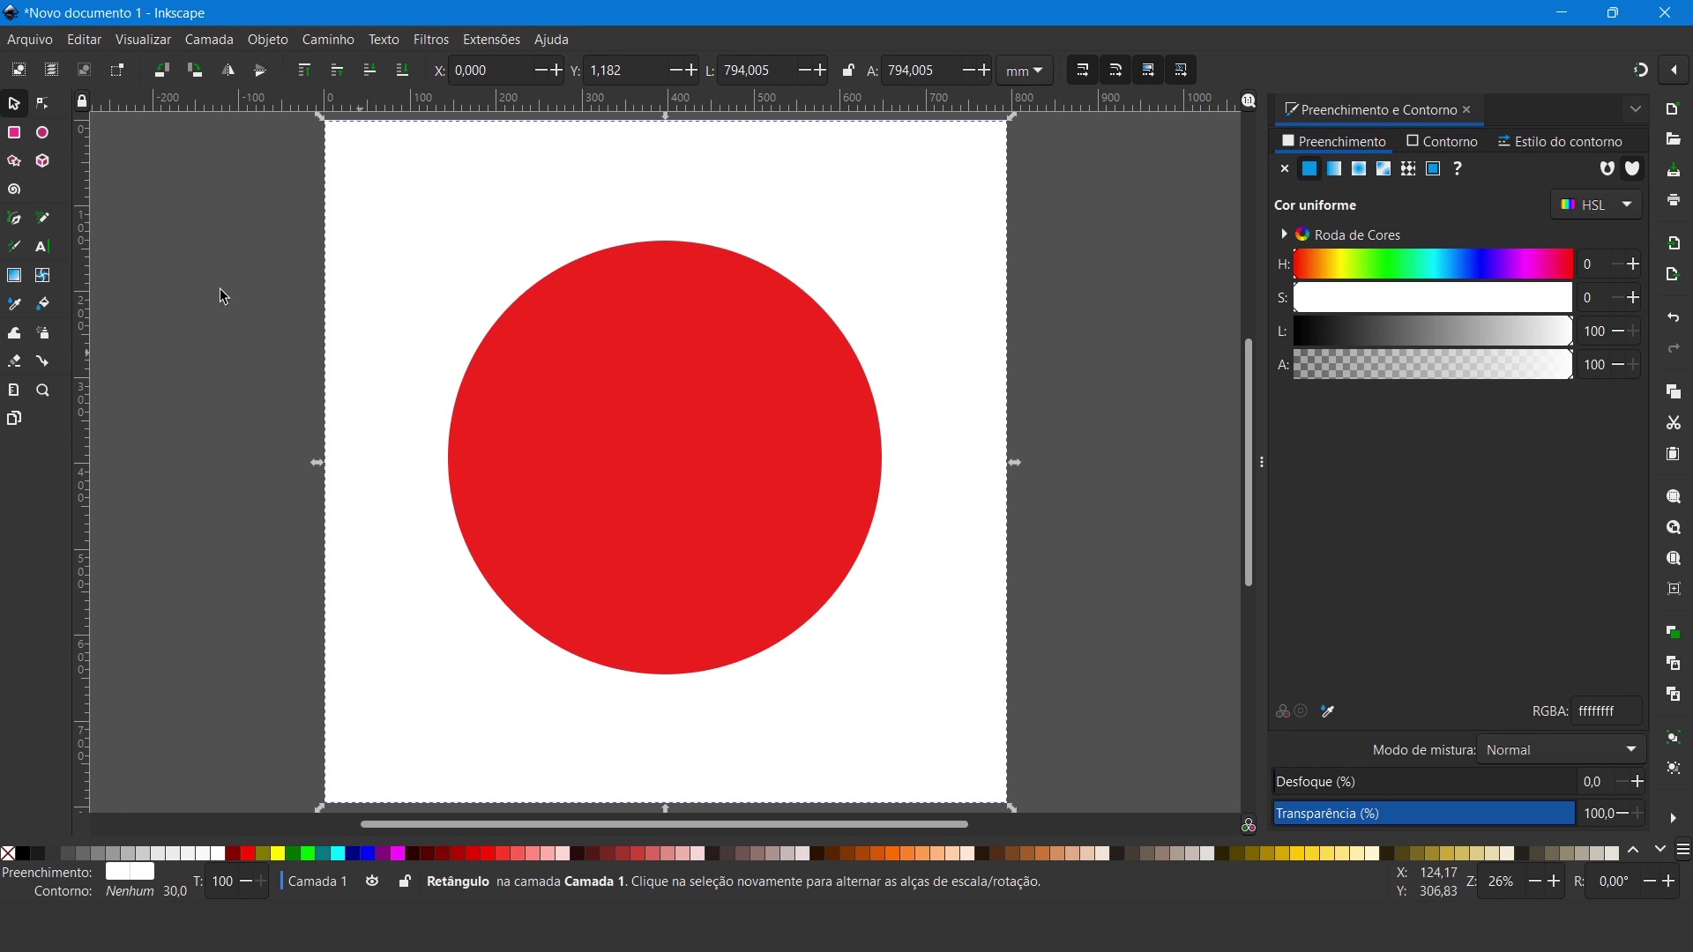
{"action": "left_click", "coordinate": [148, 342]}
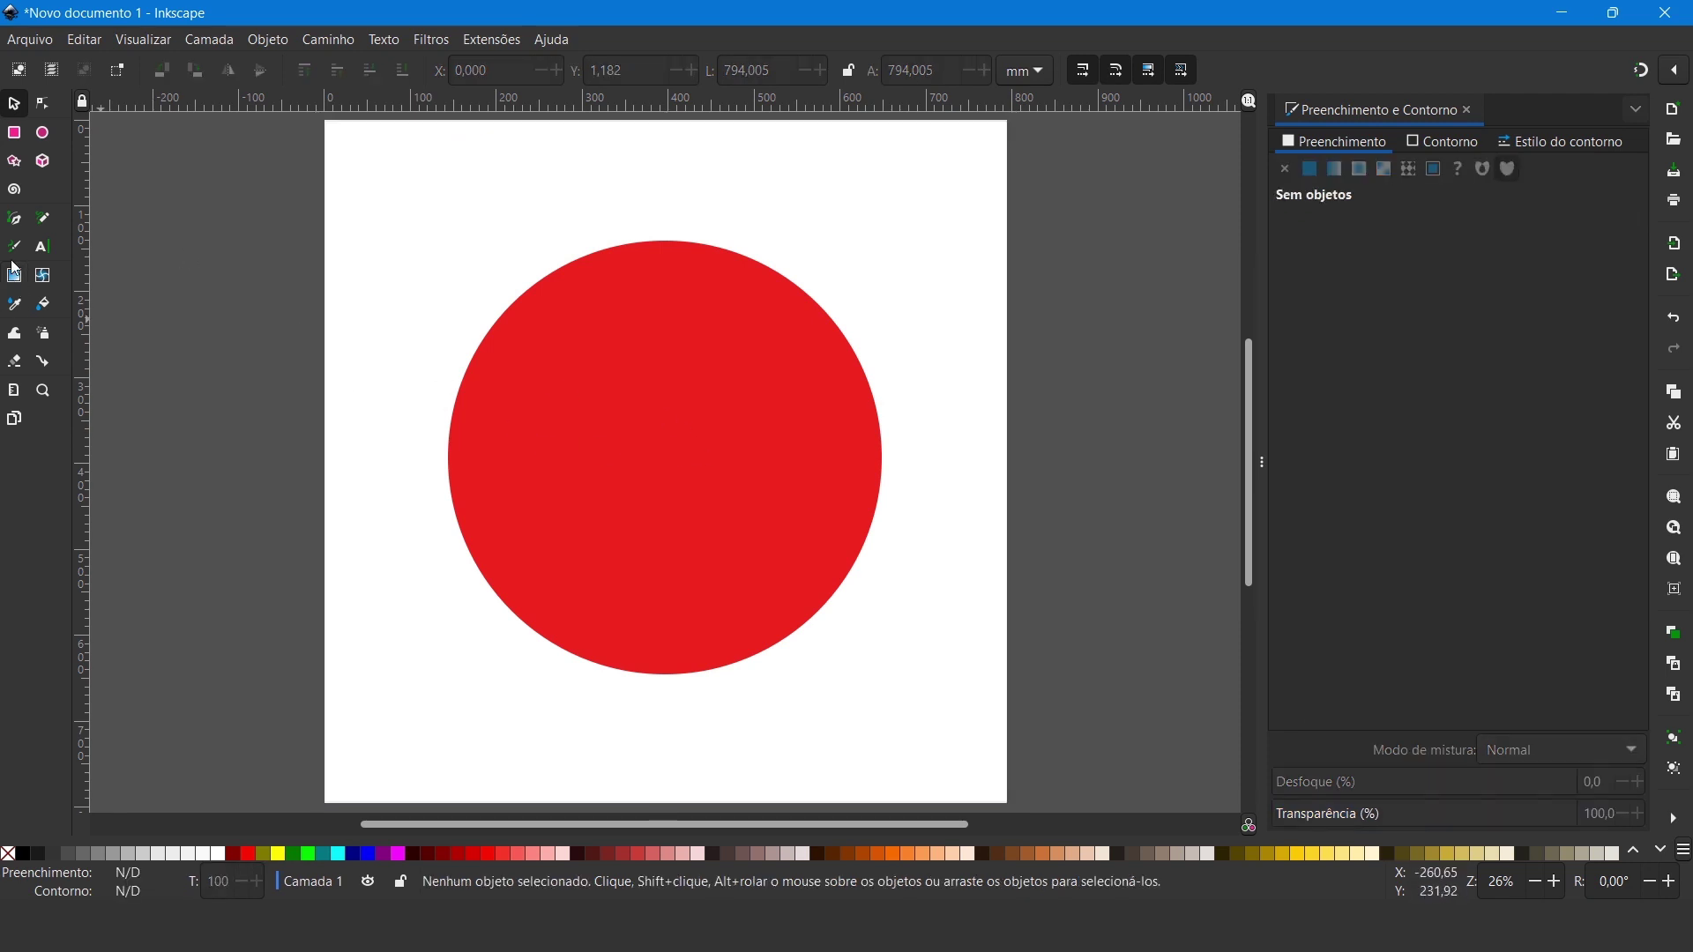
{"action": "left_click", "coordinate": [552, 440]}
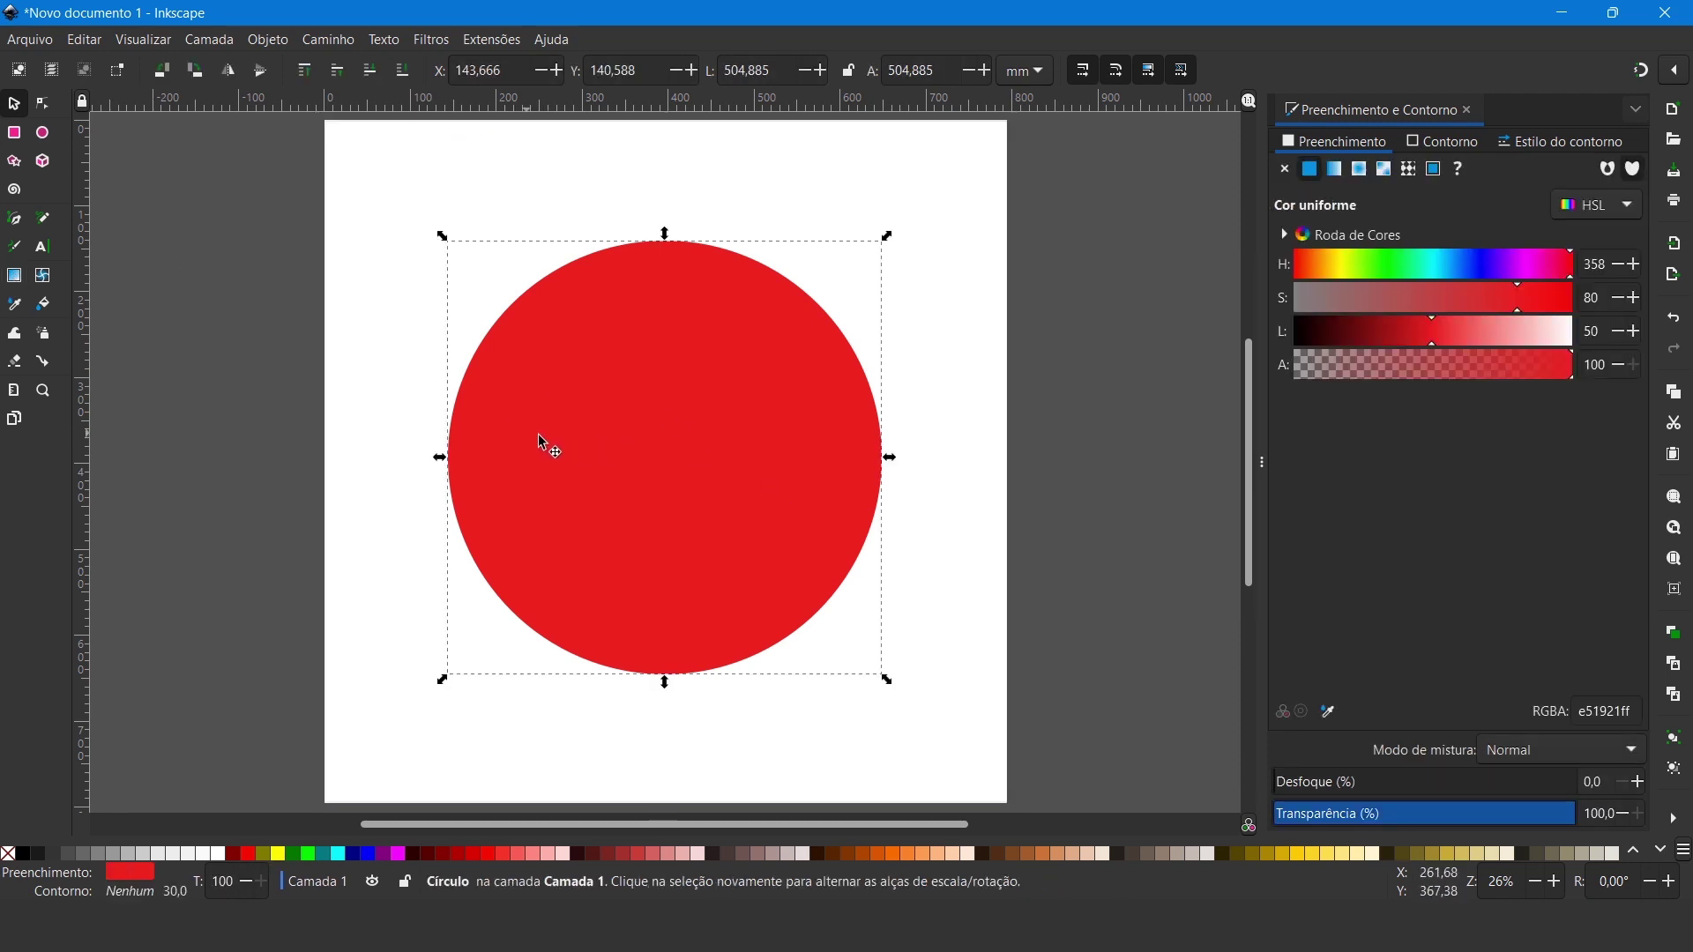
{"action": "left_click", "coordinate": [17, 279]}
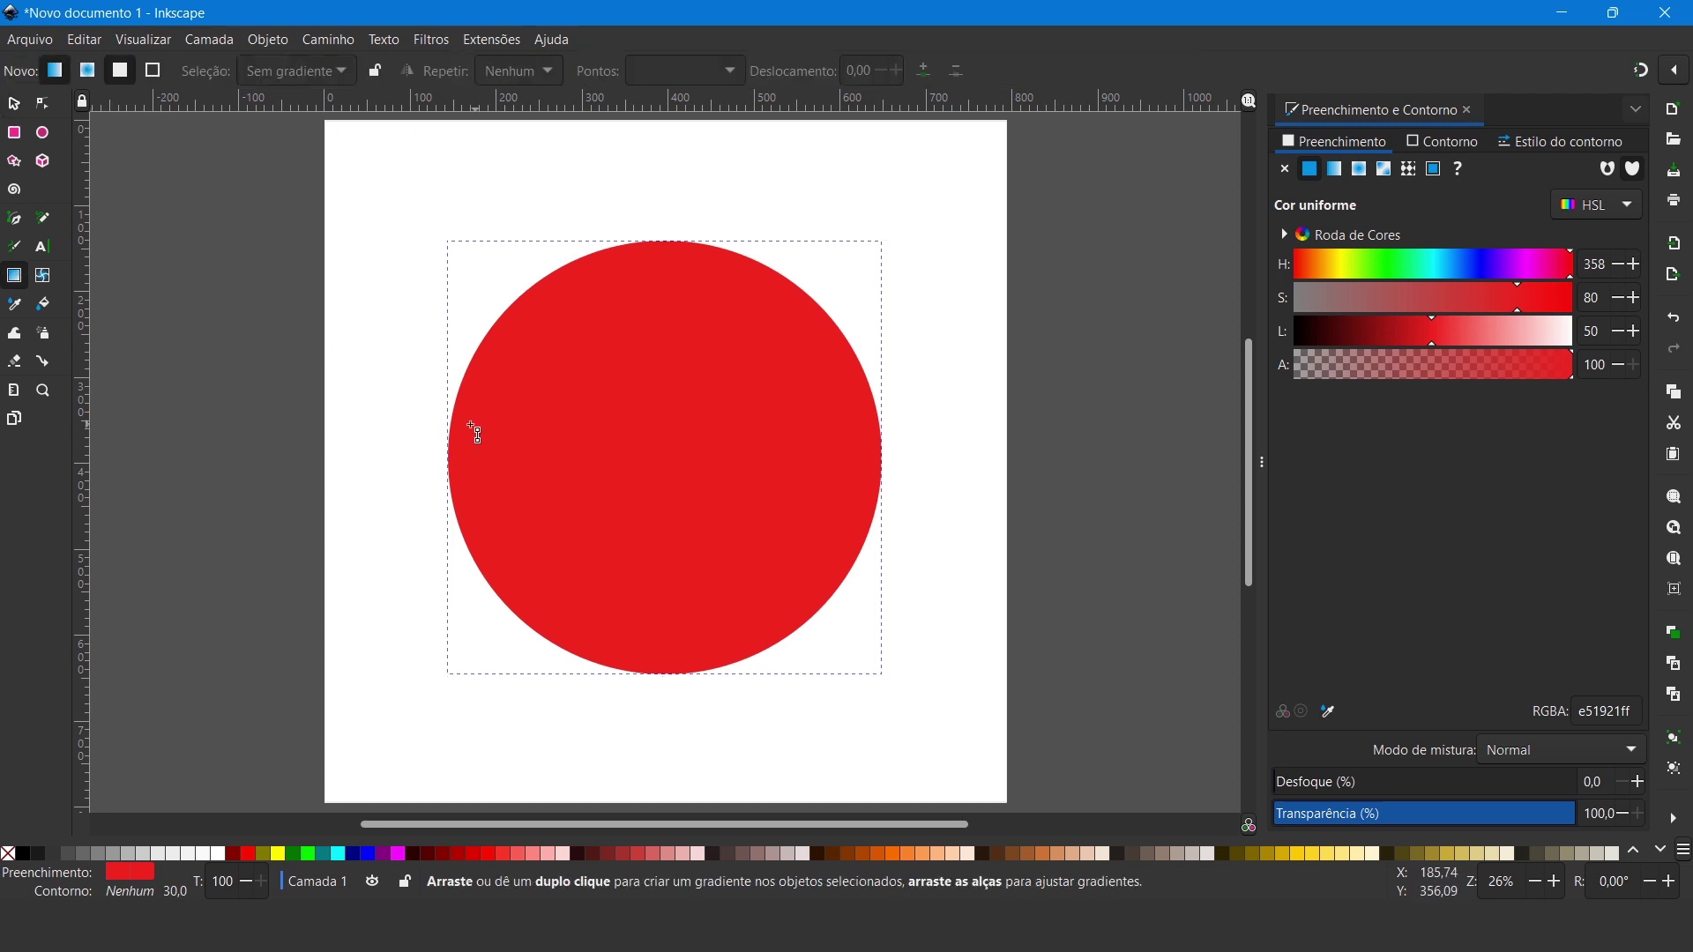
{"action": "left_click_drag", "start_coordinate": [465, 444], "coordinate": [922, 456]}
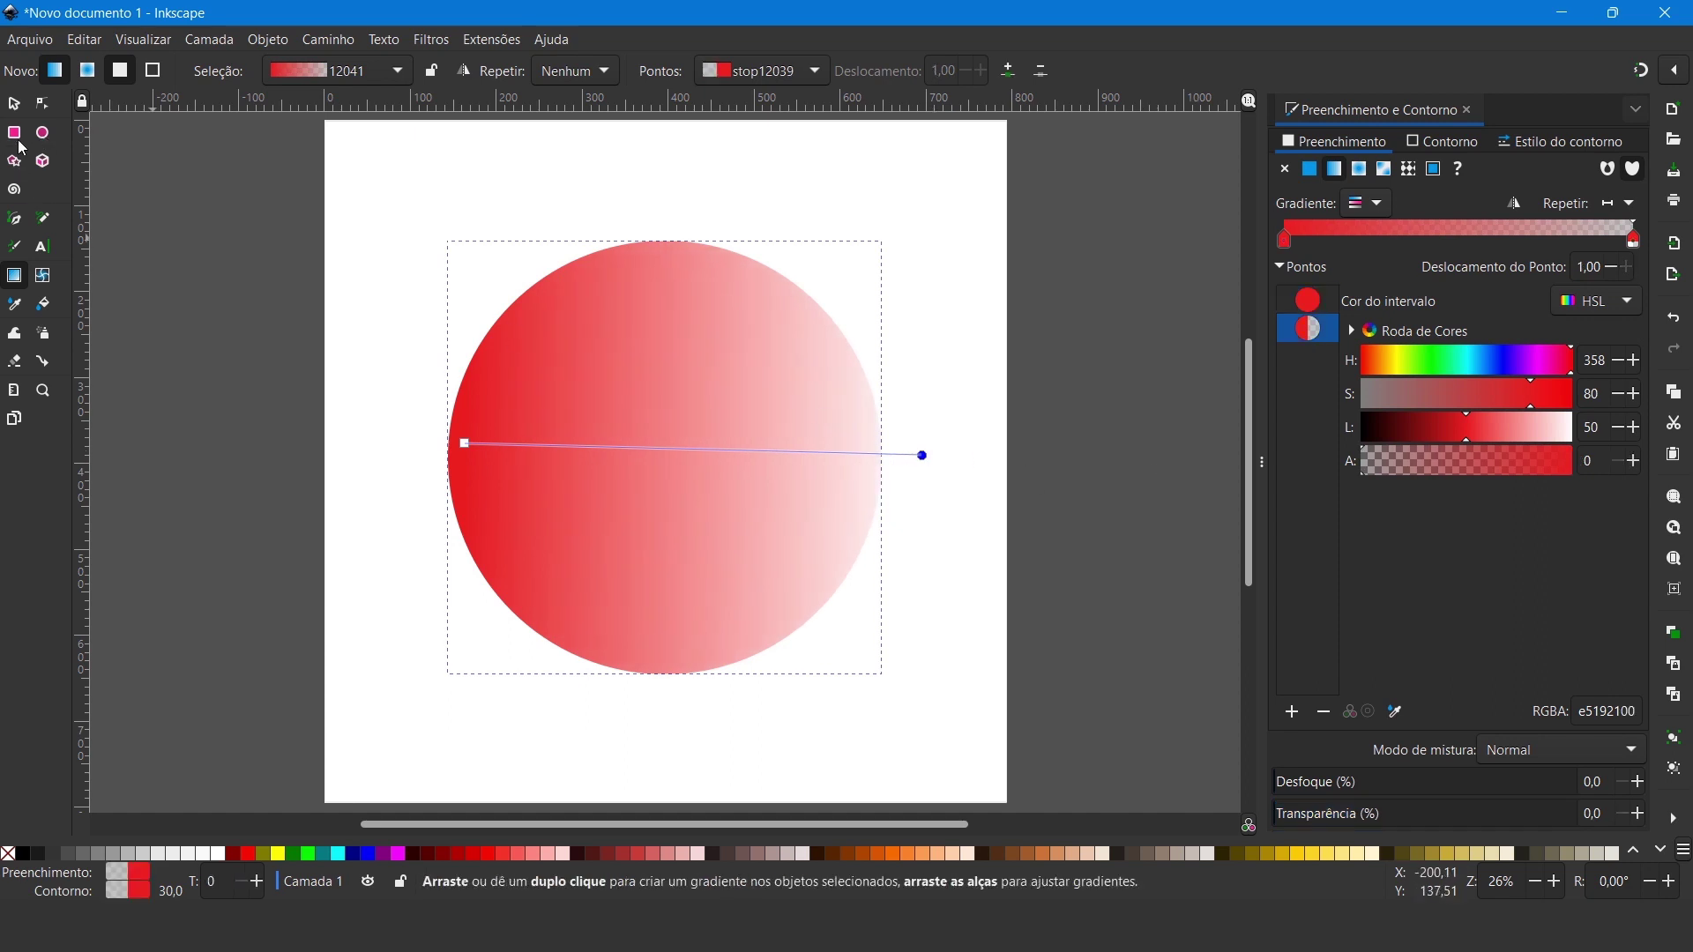
{"action": "left_click", "coordinate": [14, 104]}
{"action": "left_click", "coordinate": [220, 314]}
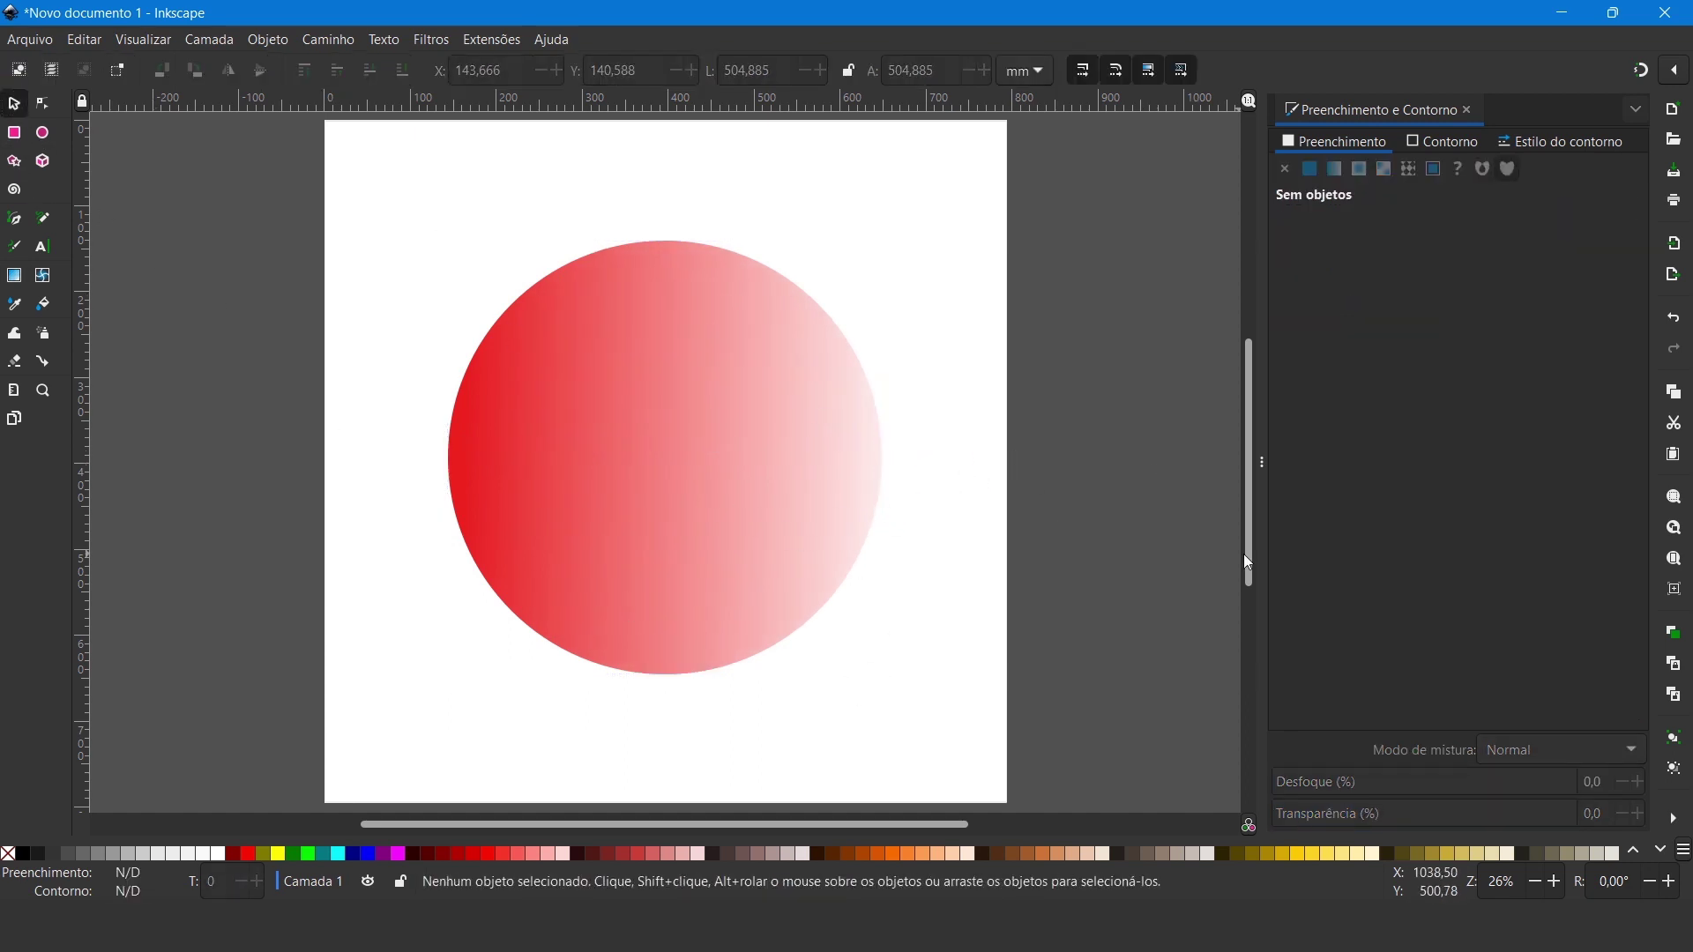
{"action": "key", "text": "ctrl+z"}
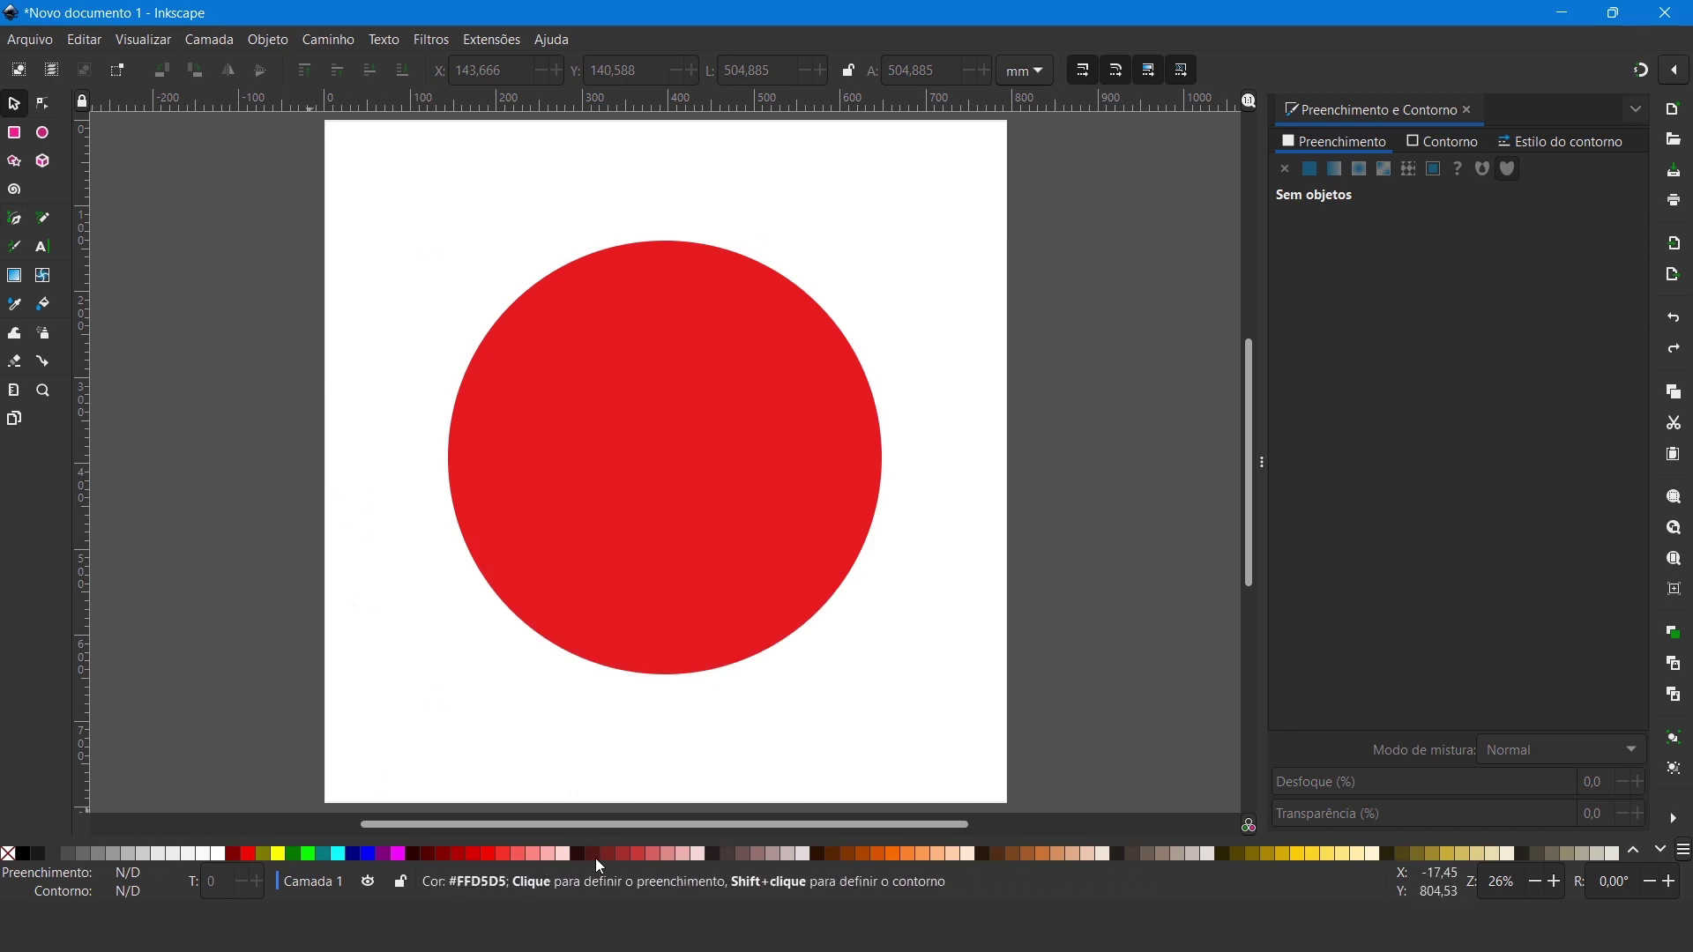
{"action": "left_click", "coordinate": [1662, 852]}
{"action": "left_click", "coordinate": [1663, 852]}
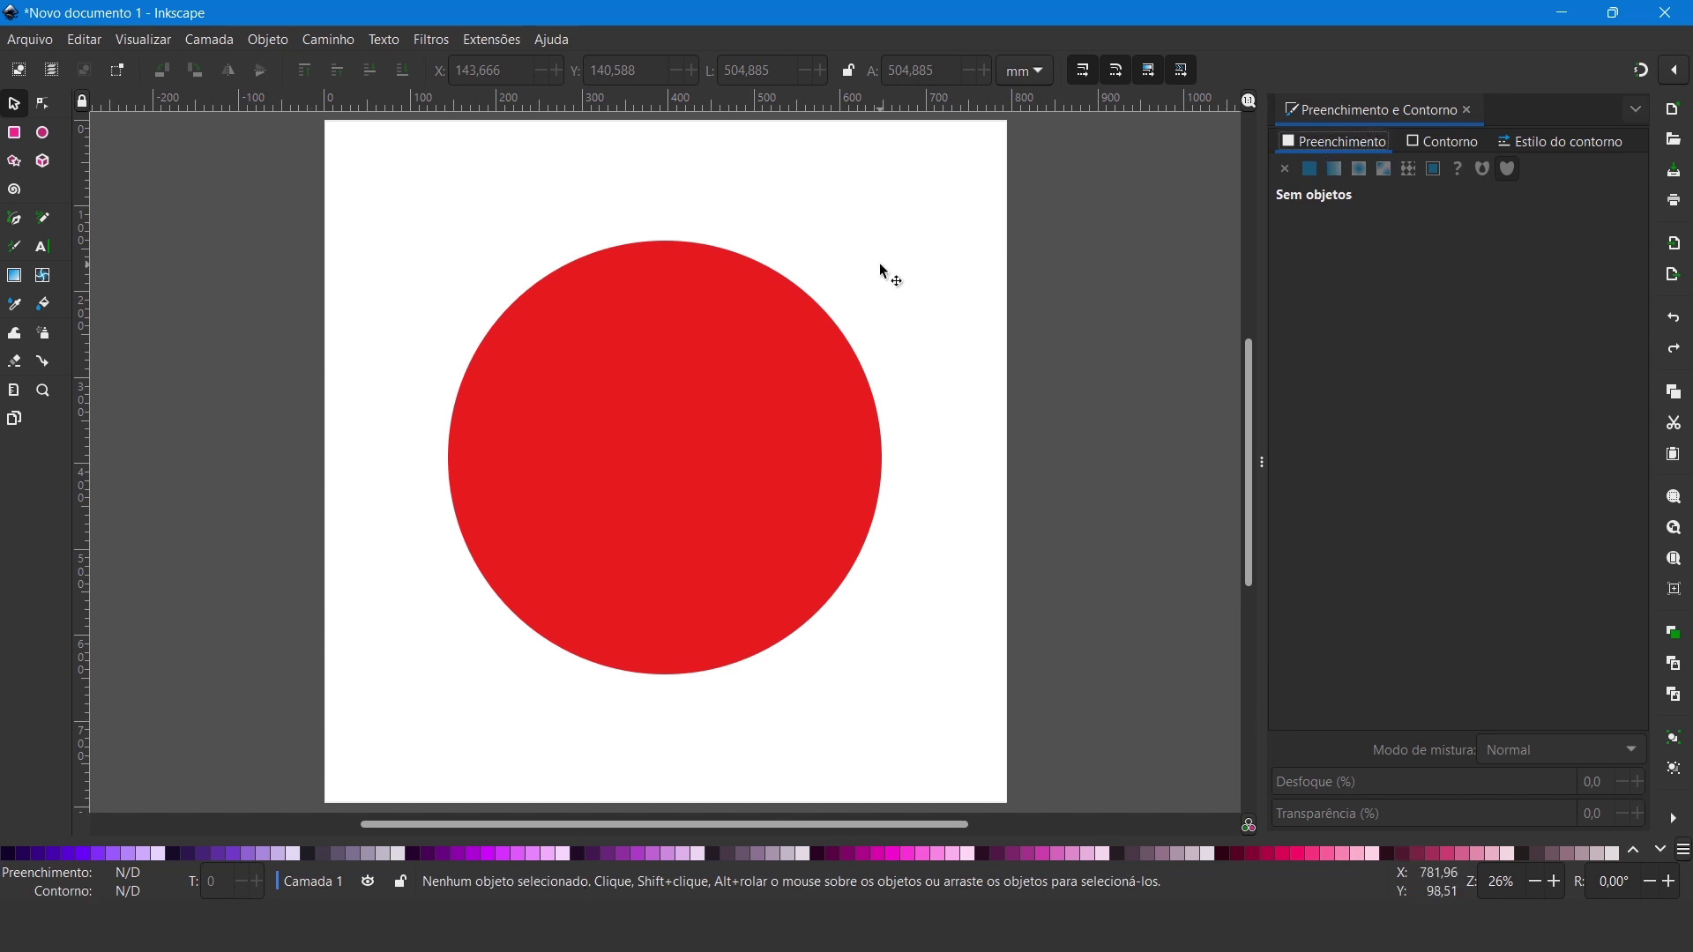
{"action": "left_click", "coordinate": [748, 416]}
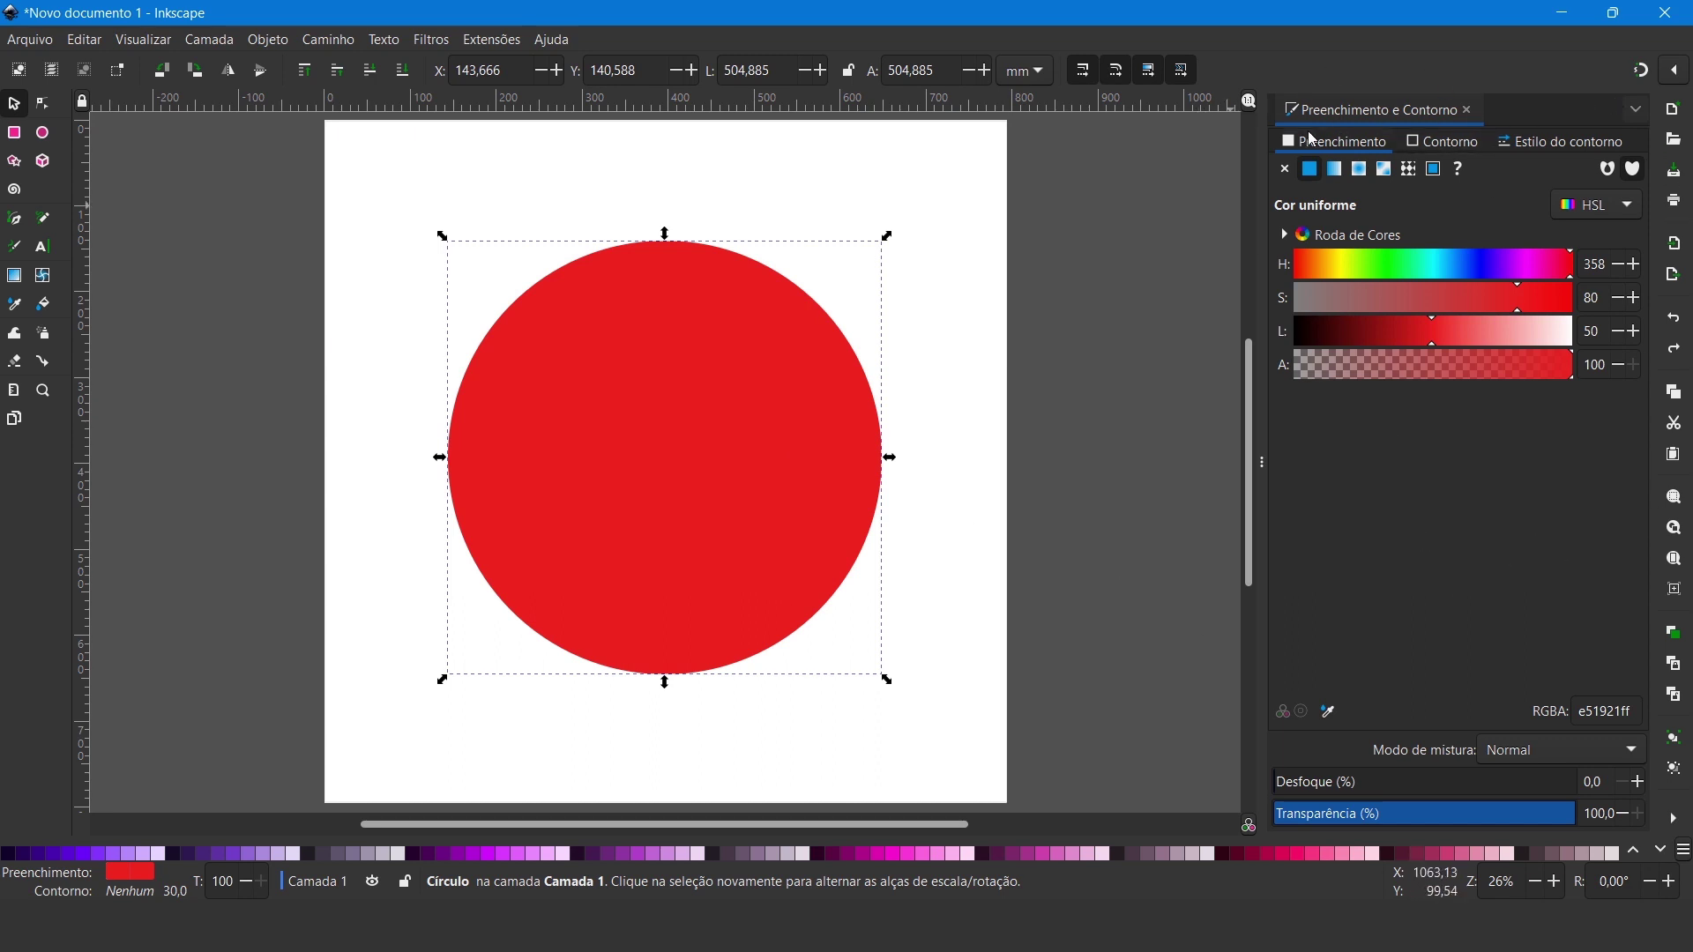
{"action": "left_click", "coordinate": [1072, 386]}
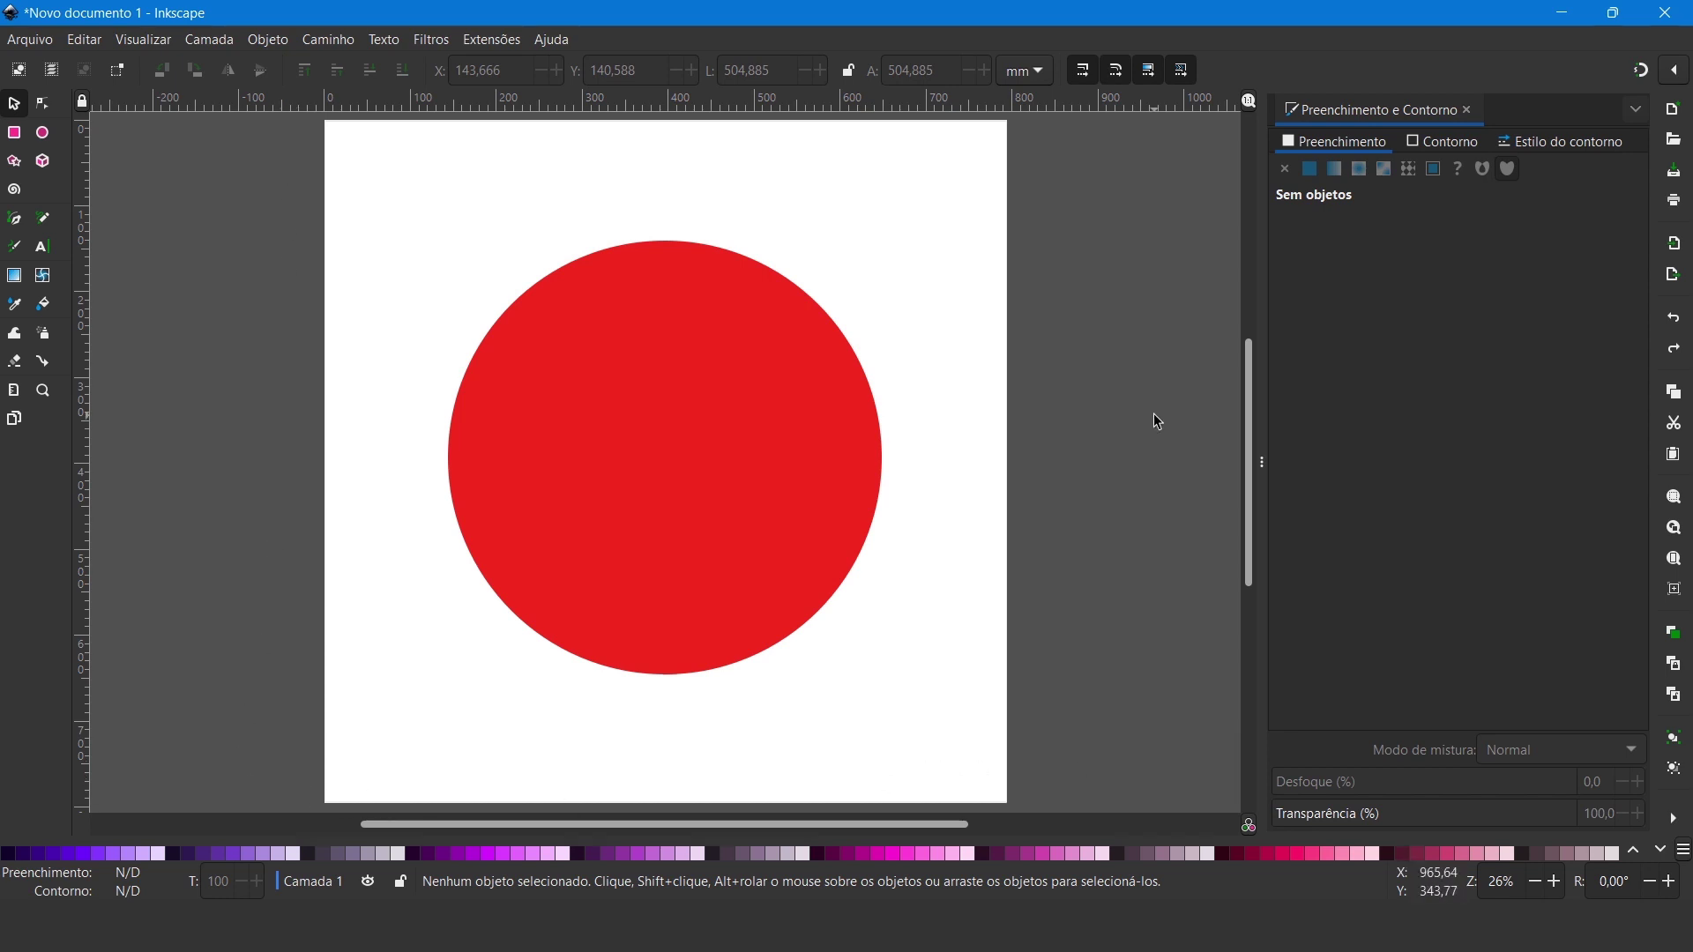
{"action": "key", "text": "ctrl+shift+d"}
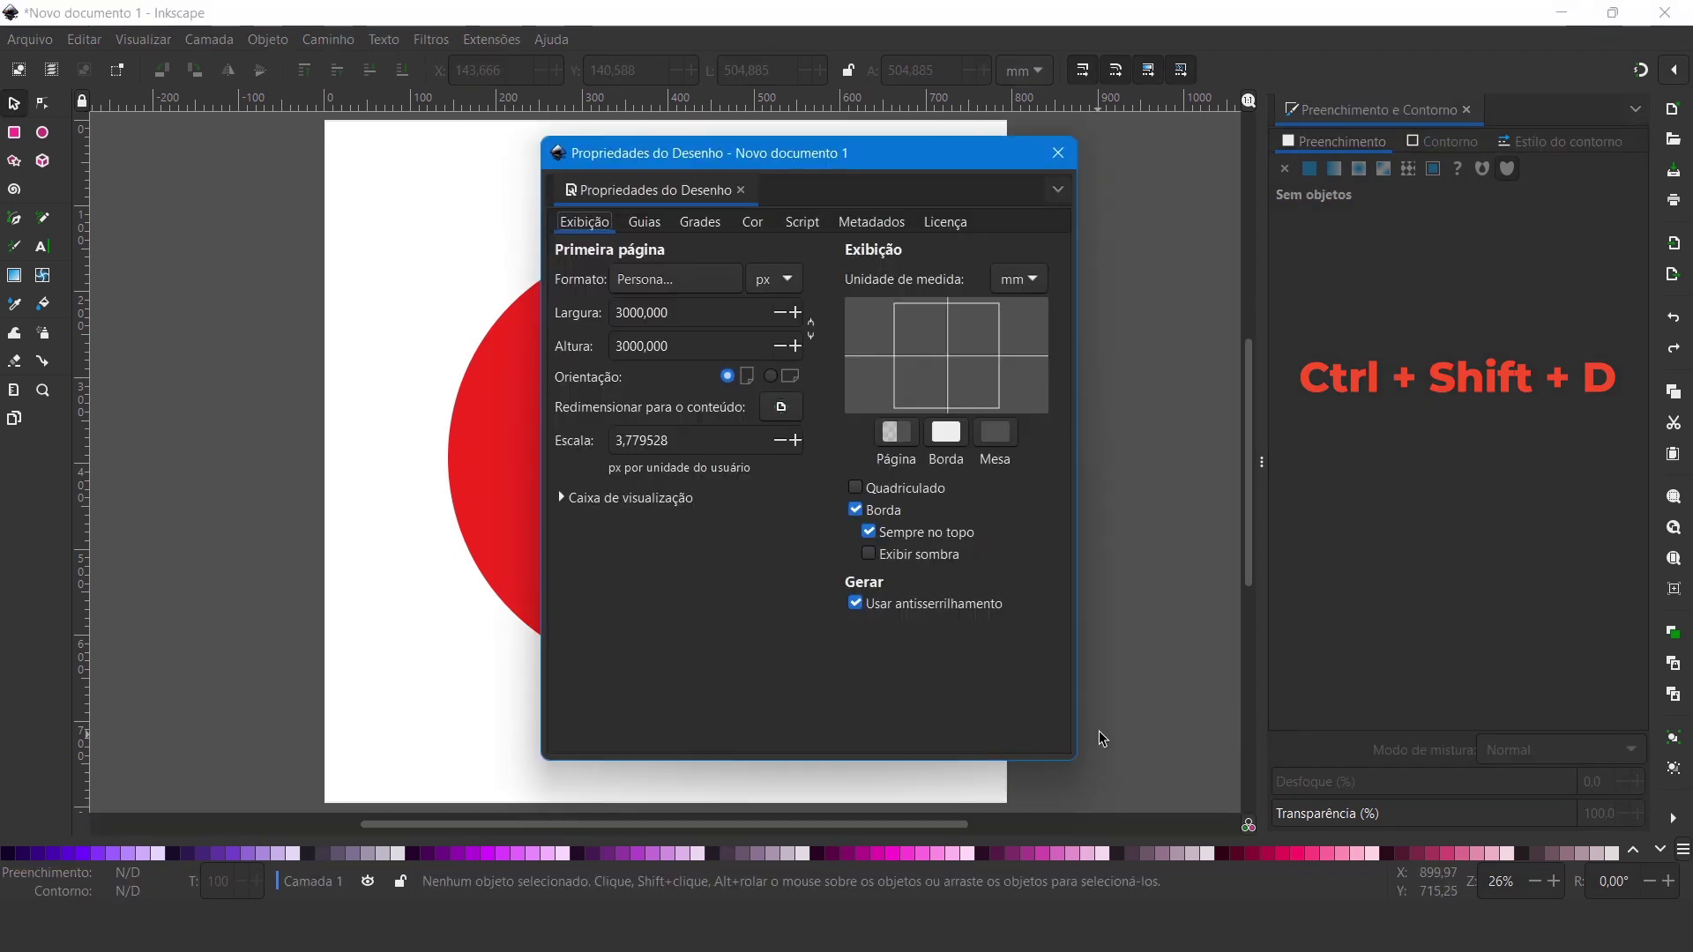
Step: Uncheck Borda in Document Properties to hide the page border, then close the dialog
{"action": "left_click", "coordinate": [855, 511]}
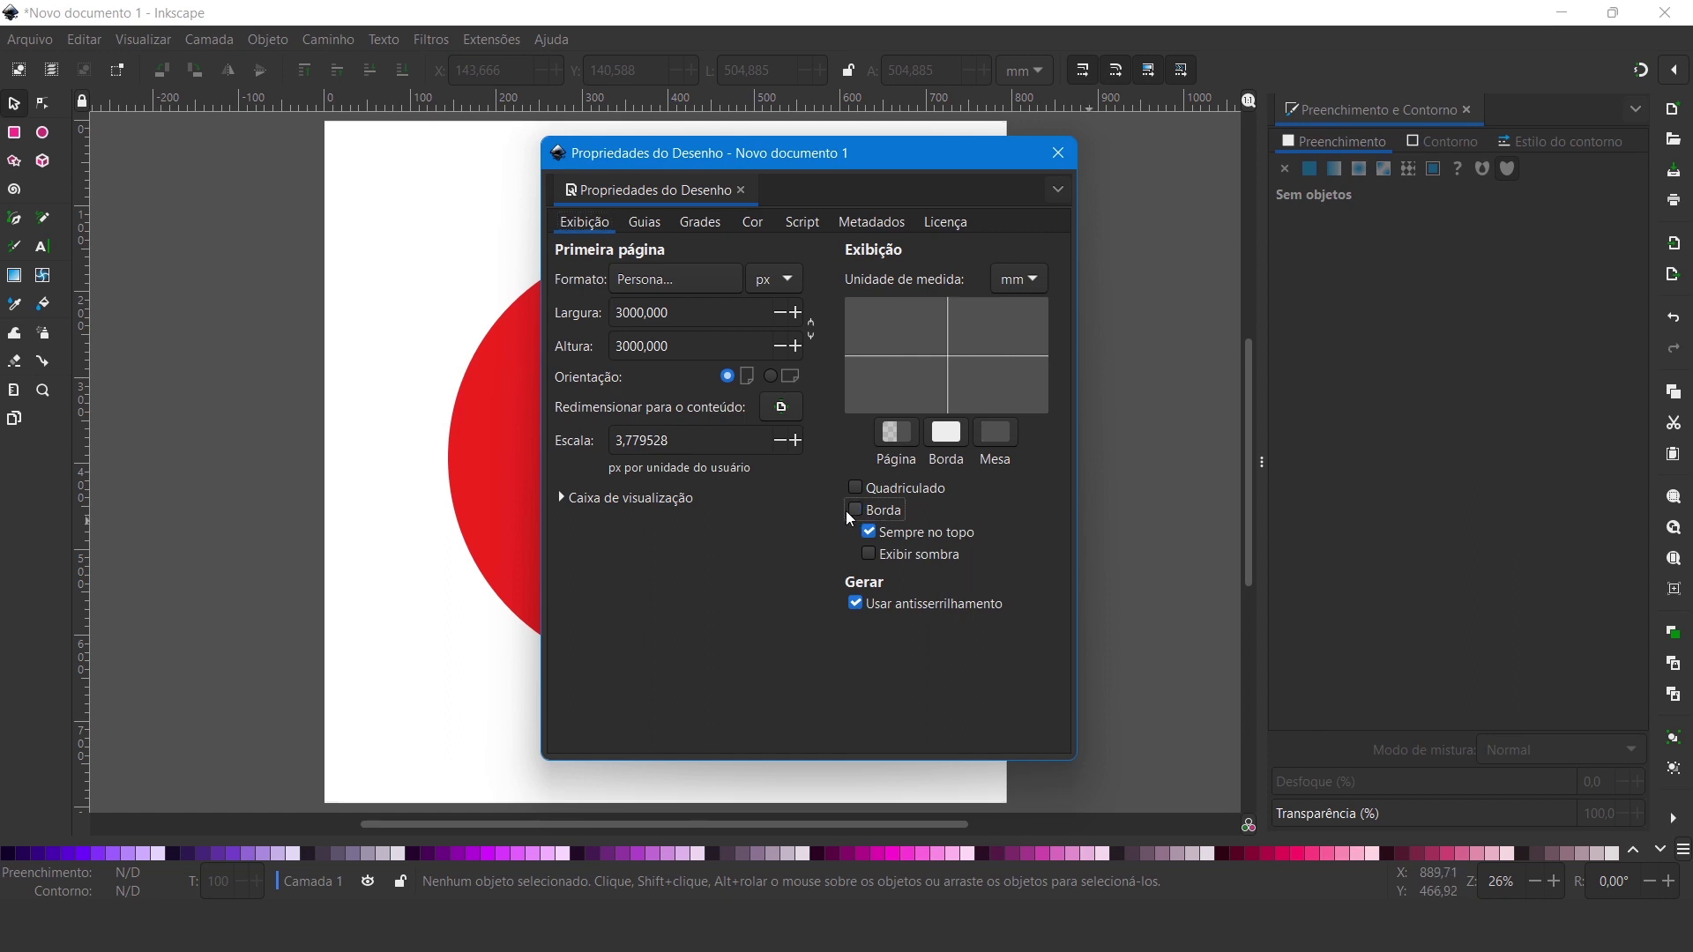
{"action": "left_click", "coordinate": [1058, 153]}
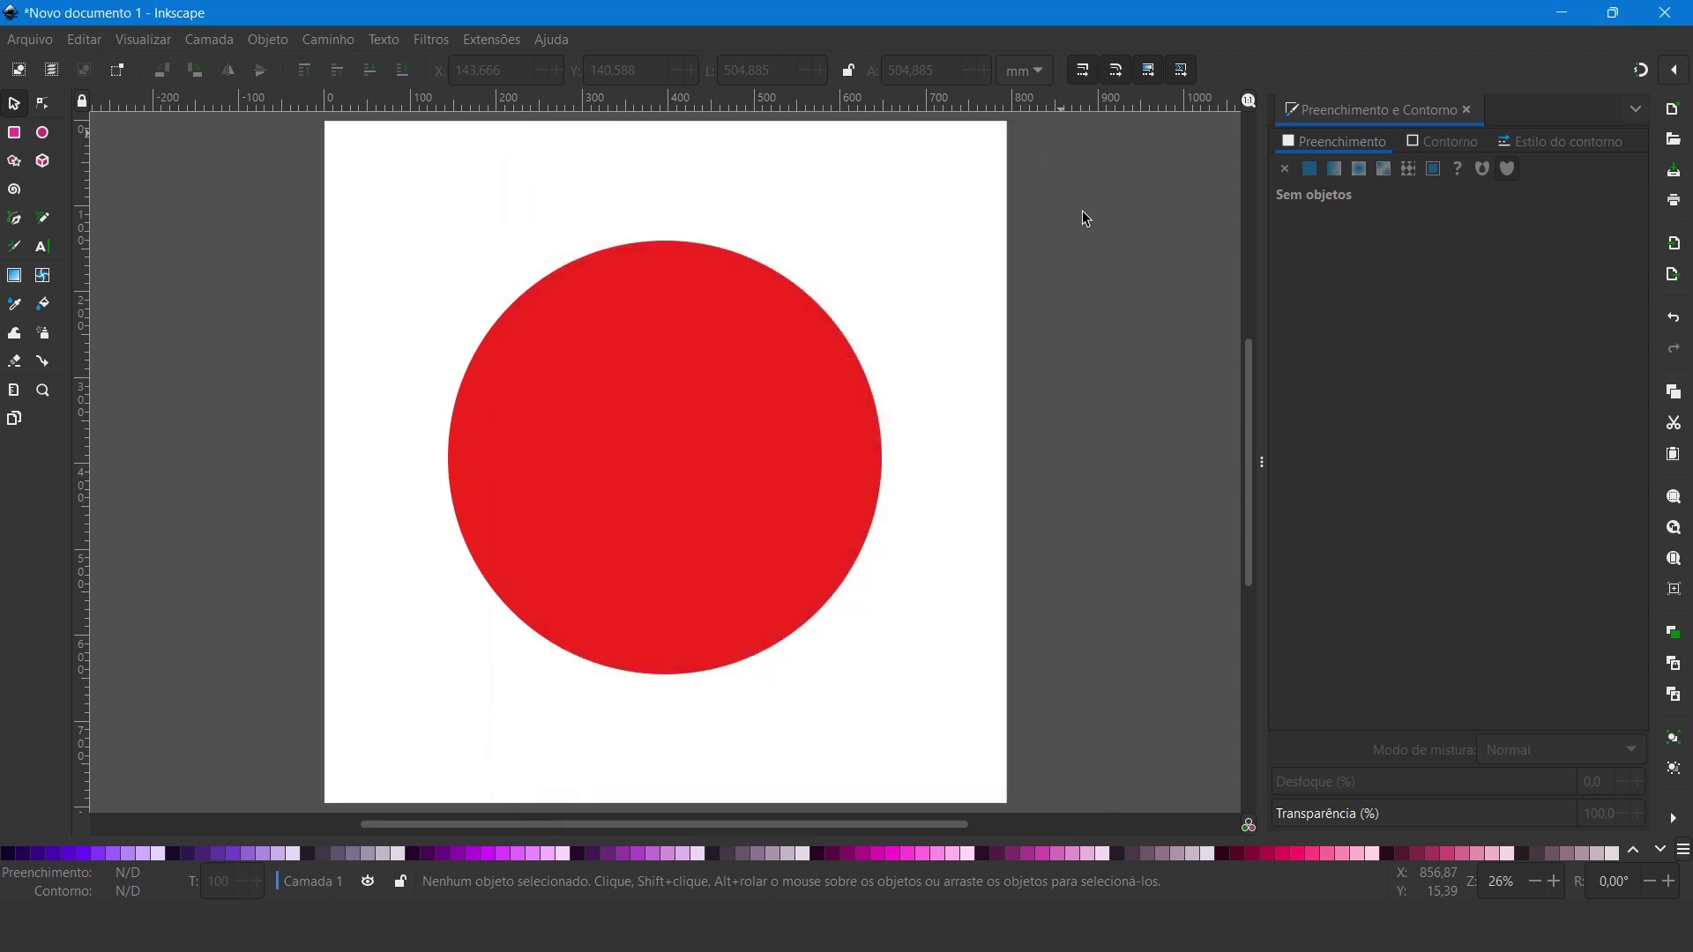
{"action": "left_click", "coordinate": [47, 41]}
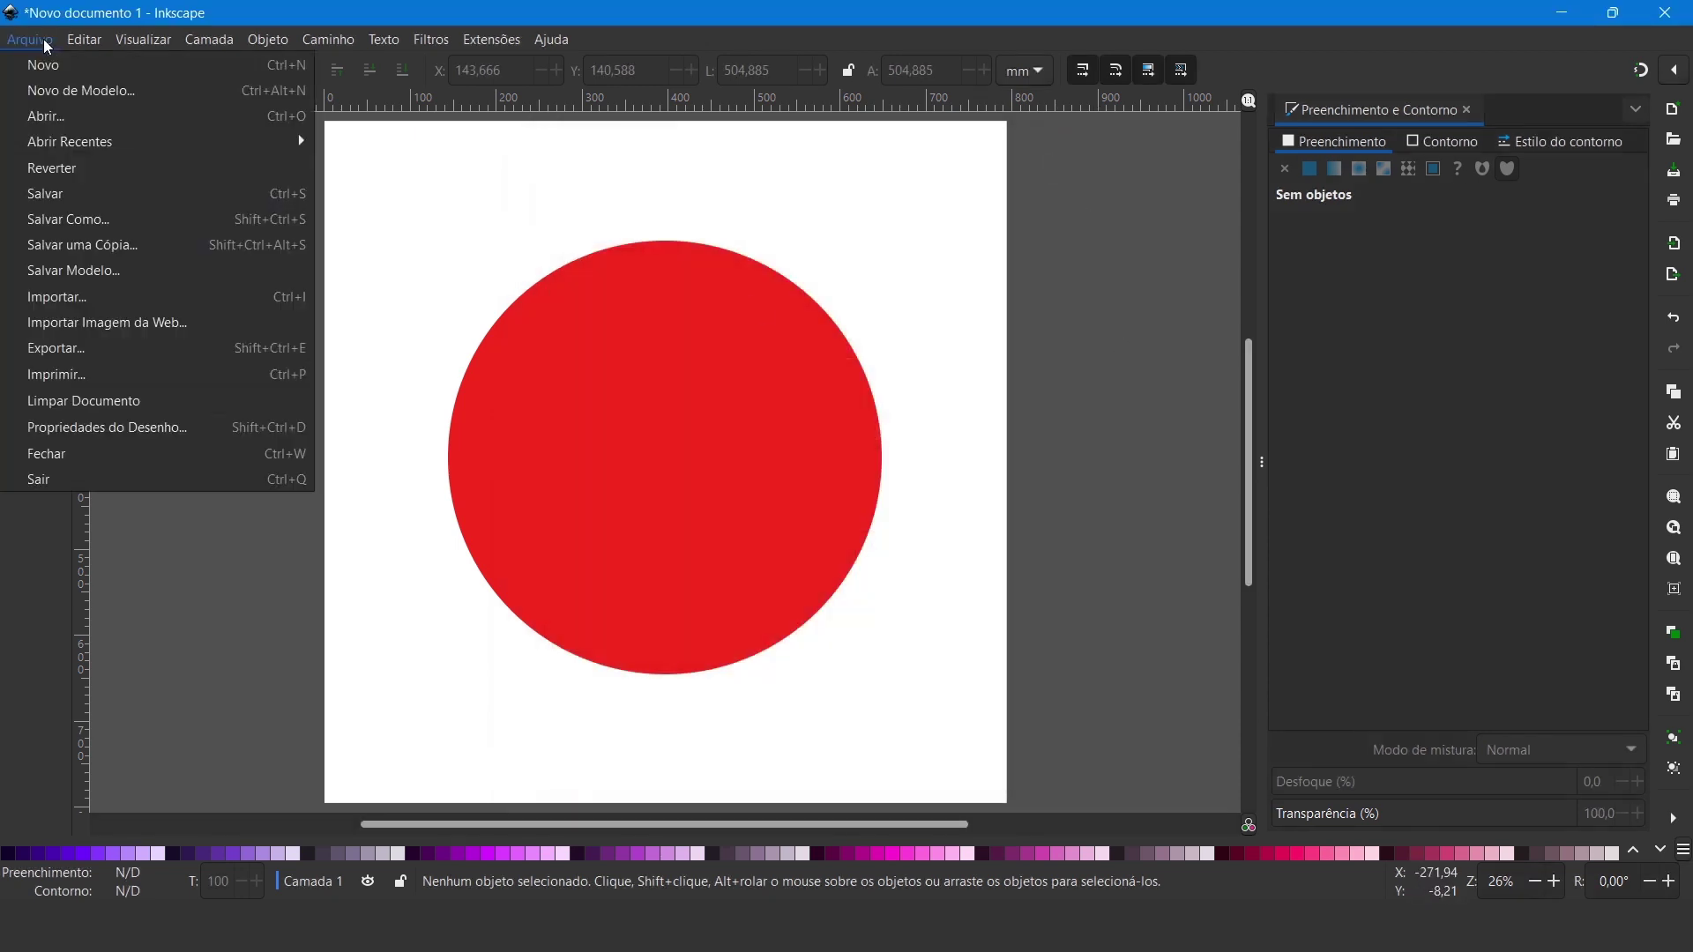
Step: Save the drawing under the name 'japan' as PostScript Encapsulado (*.eps)
{"action": "left_click", "coordinate": [111, 219]}
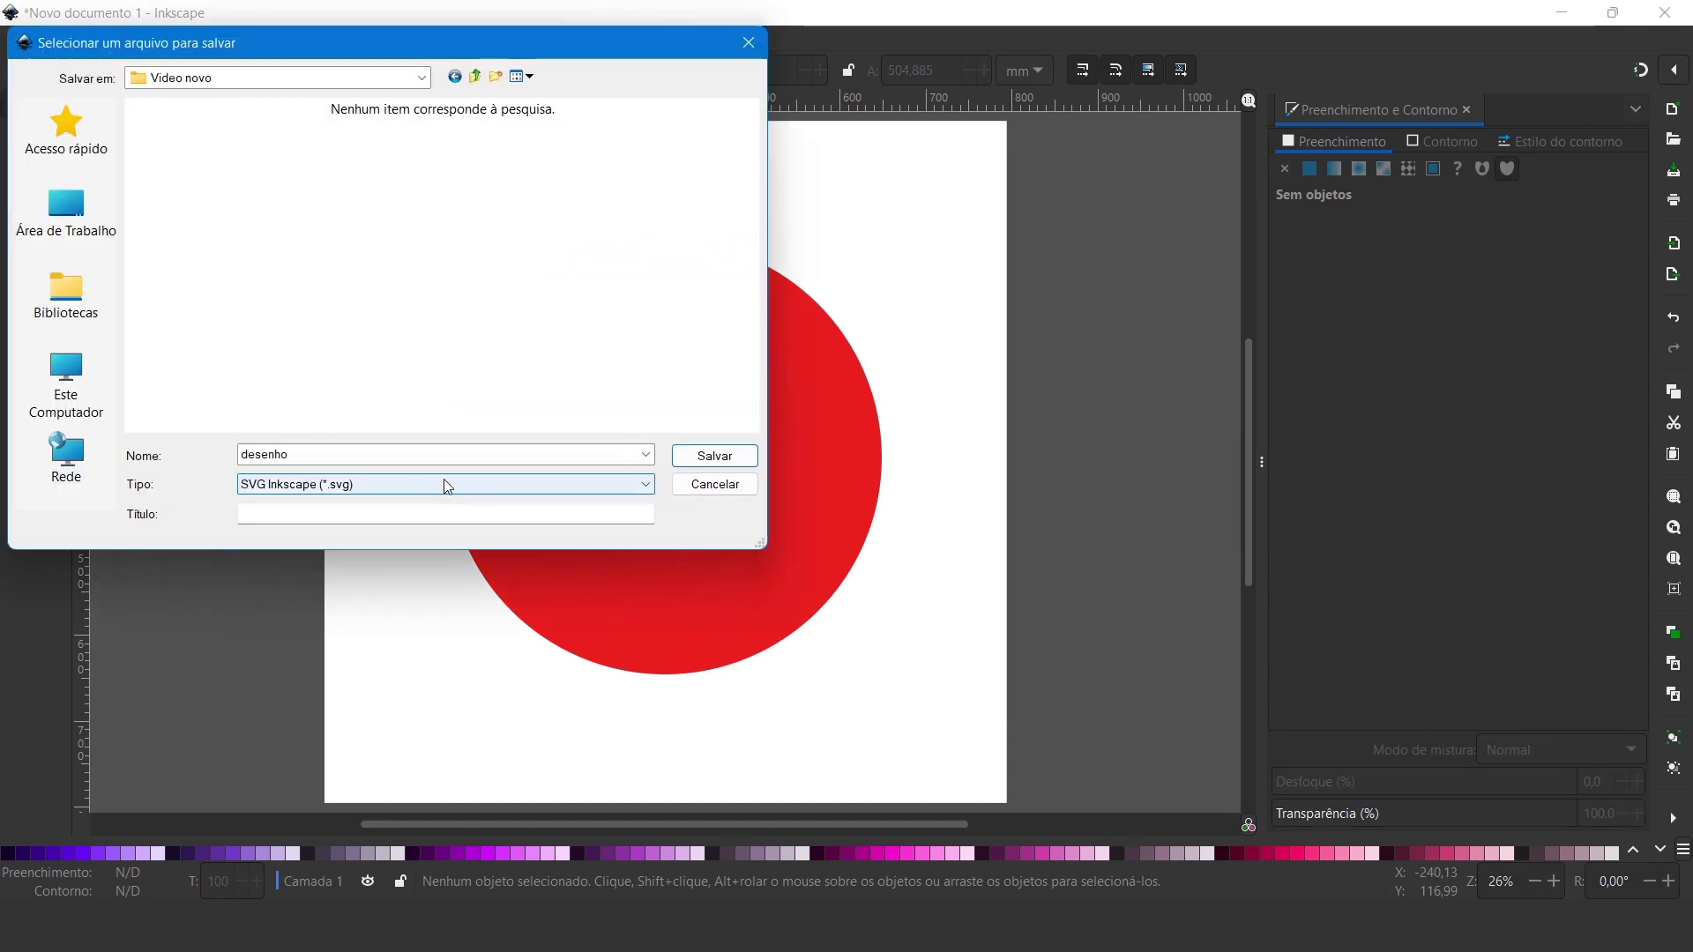
{"action": "double_click", "coordinate": [309, 455]}
{"action": "type", "text": "japan"}
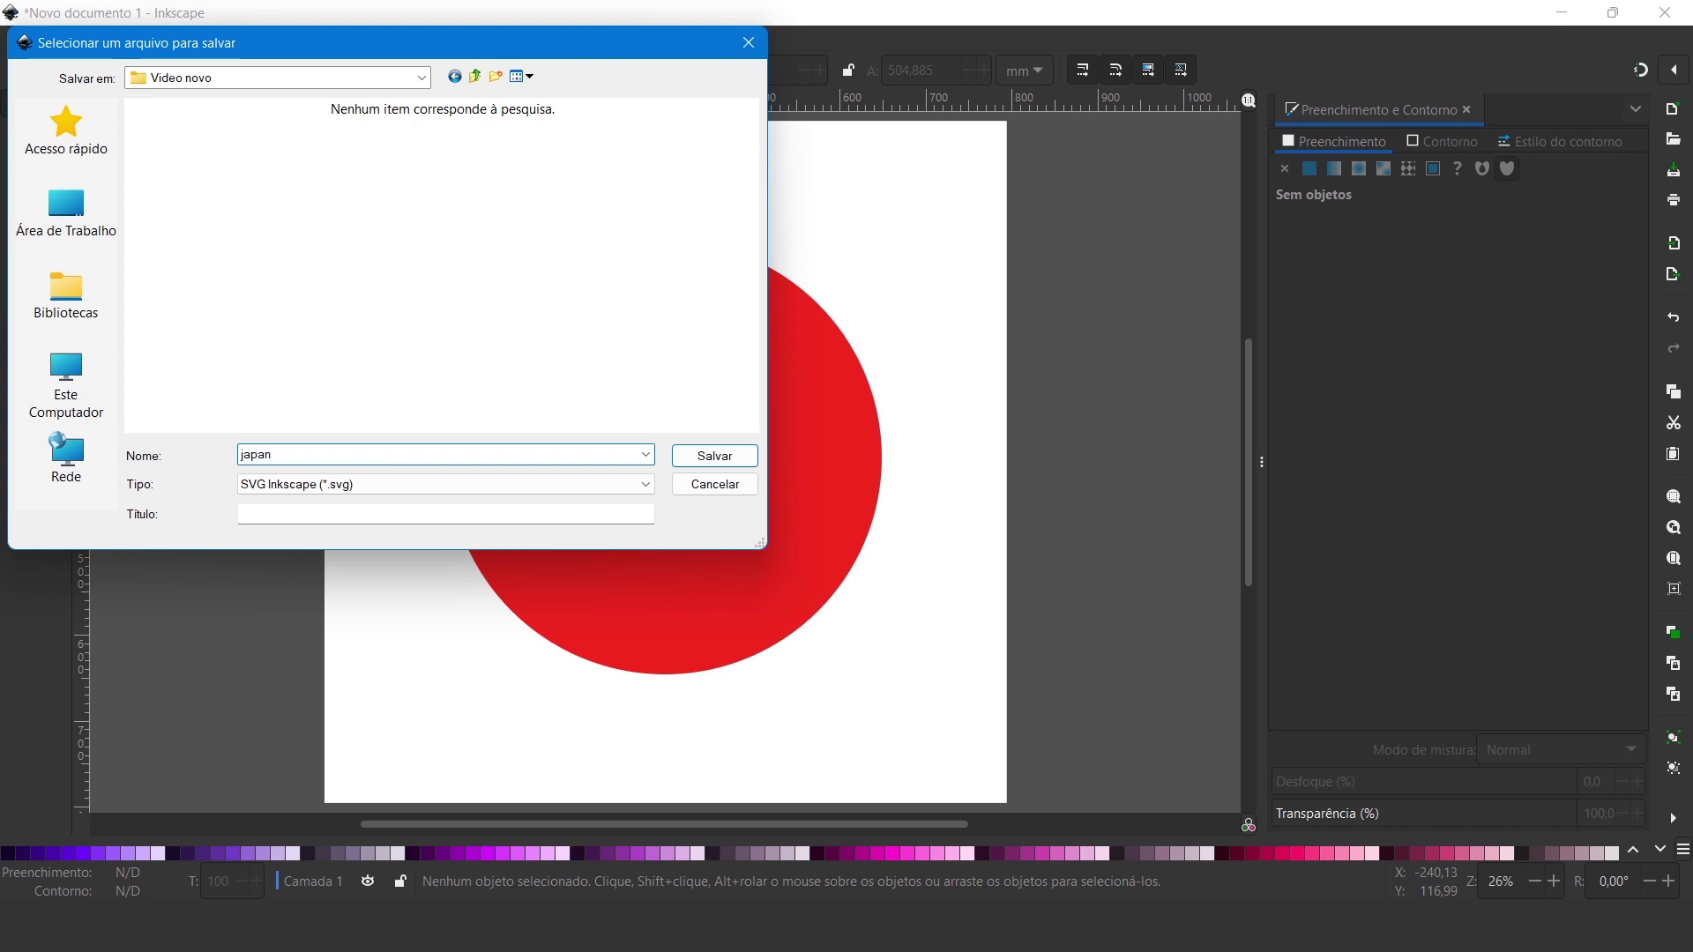
{"action": "left_click", "coordinate": [394, 488]}
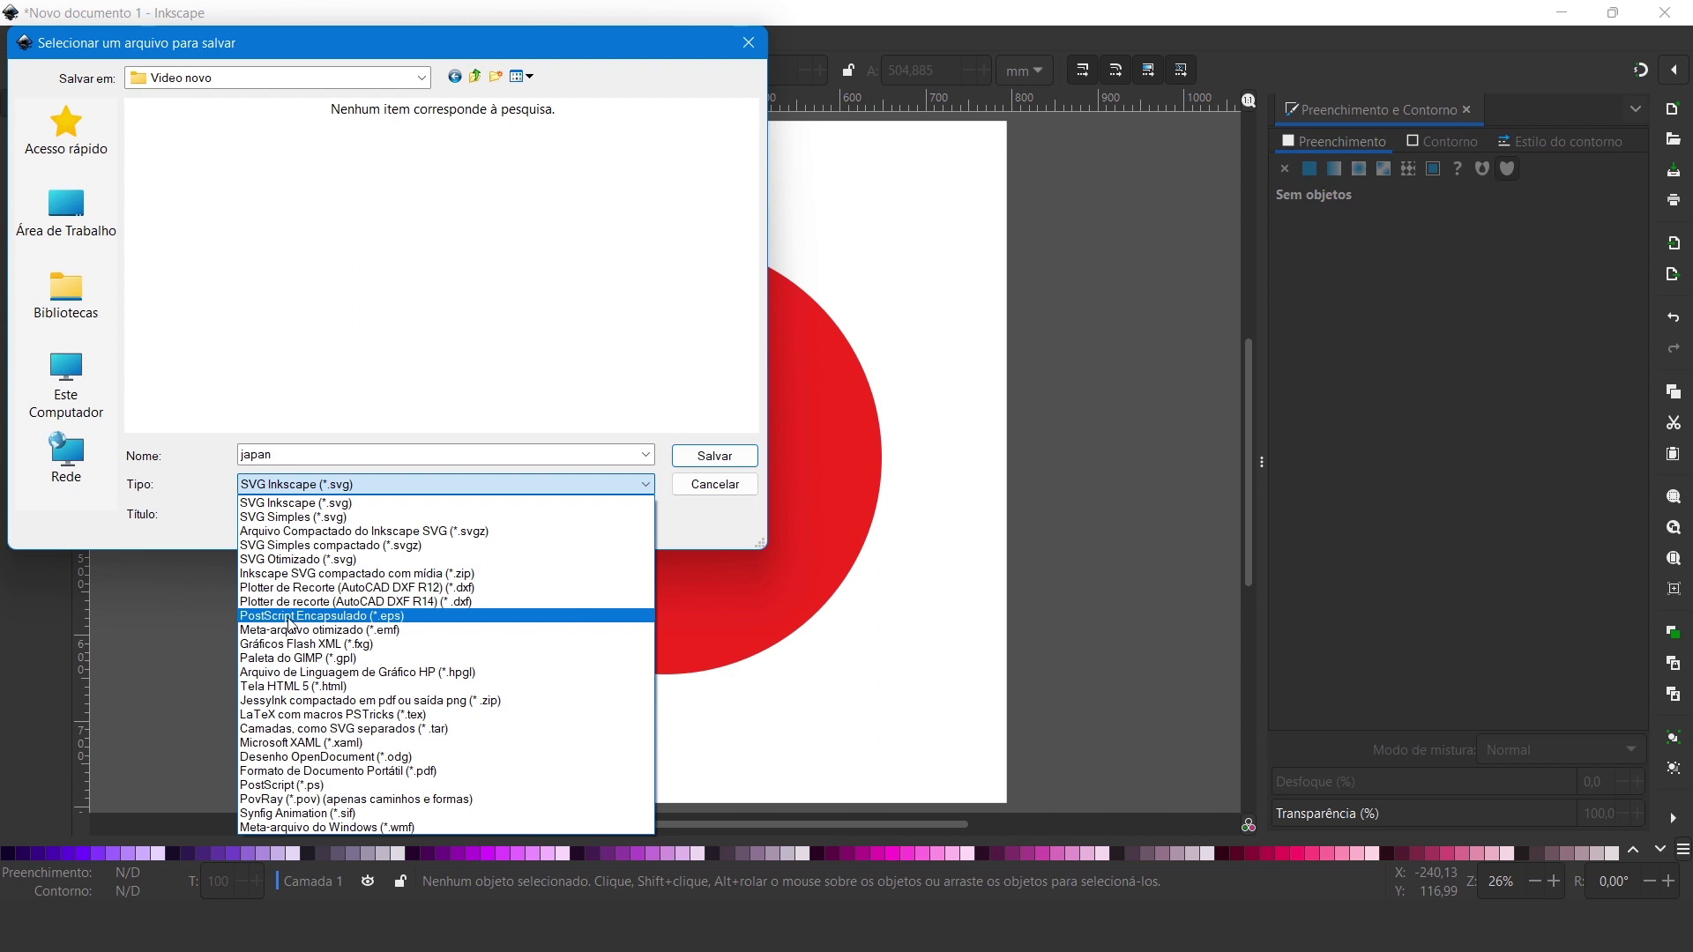
{"action": "left_click", "coordinate": [372, 617]}
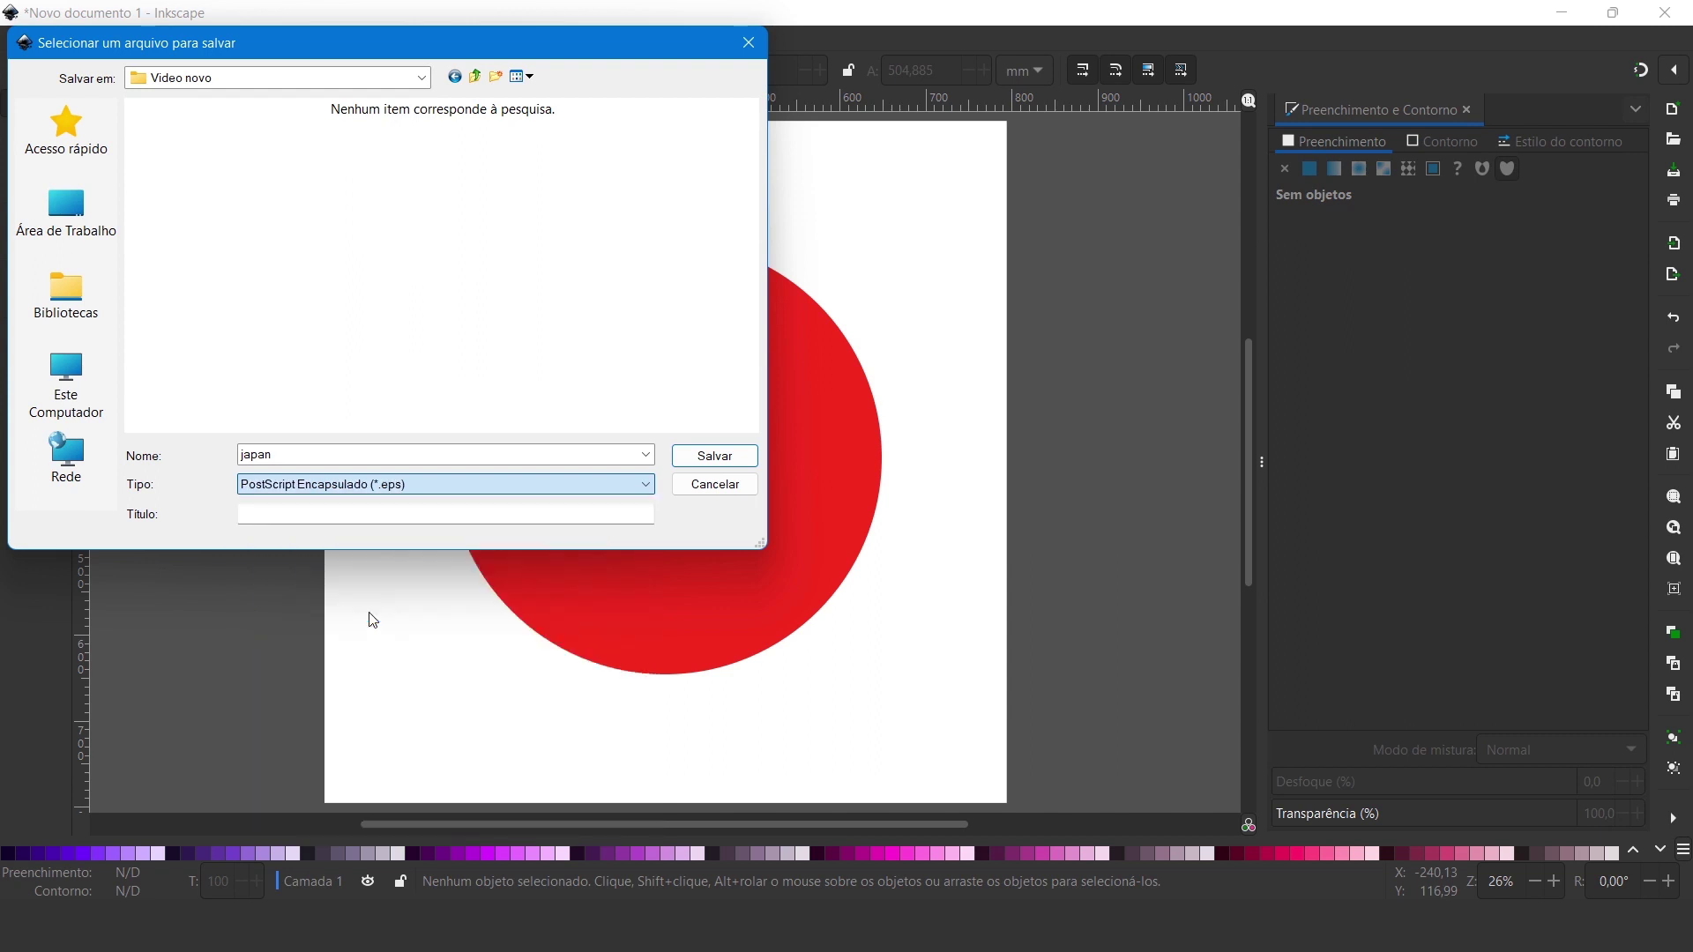
{"action": "left_click", "coordinate": [716, 456]}
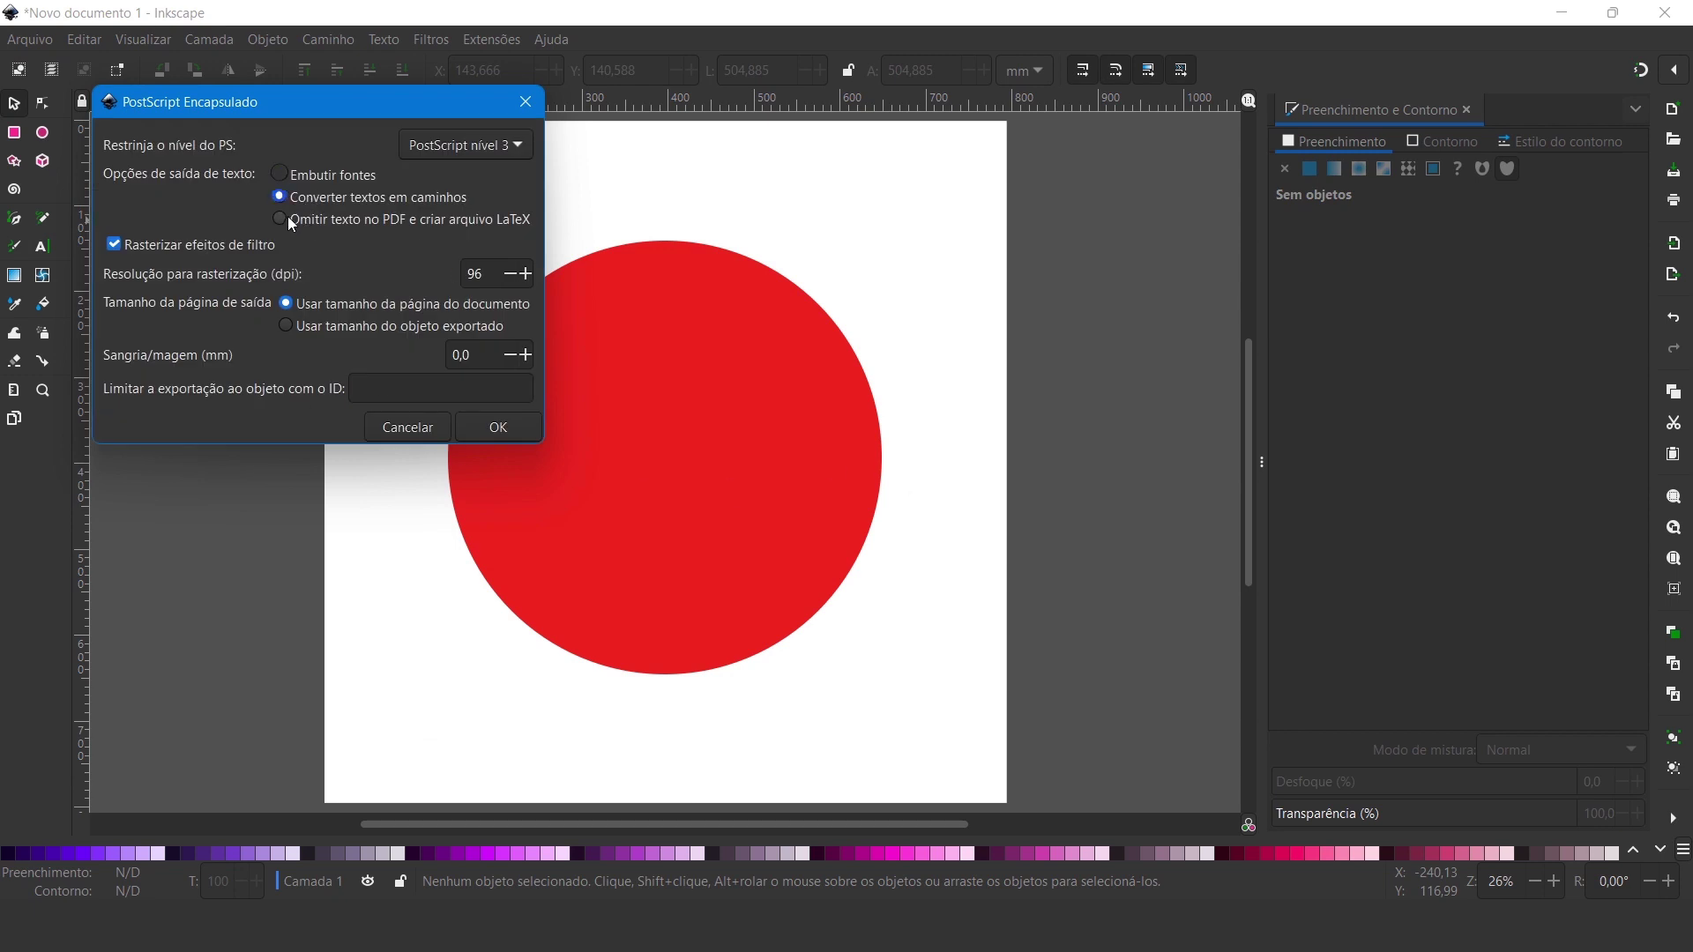
Step: Keep PostScript level 3, turn off Rasterize filter effects, and confirm the EPS save
{"action": "left_click", "coordinate": [511, 148]}
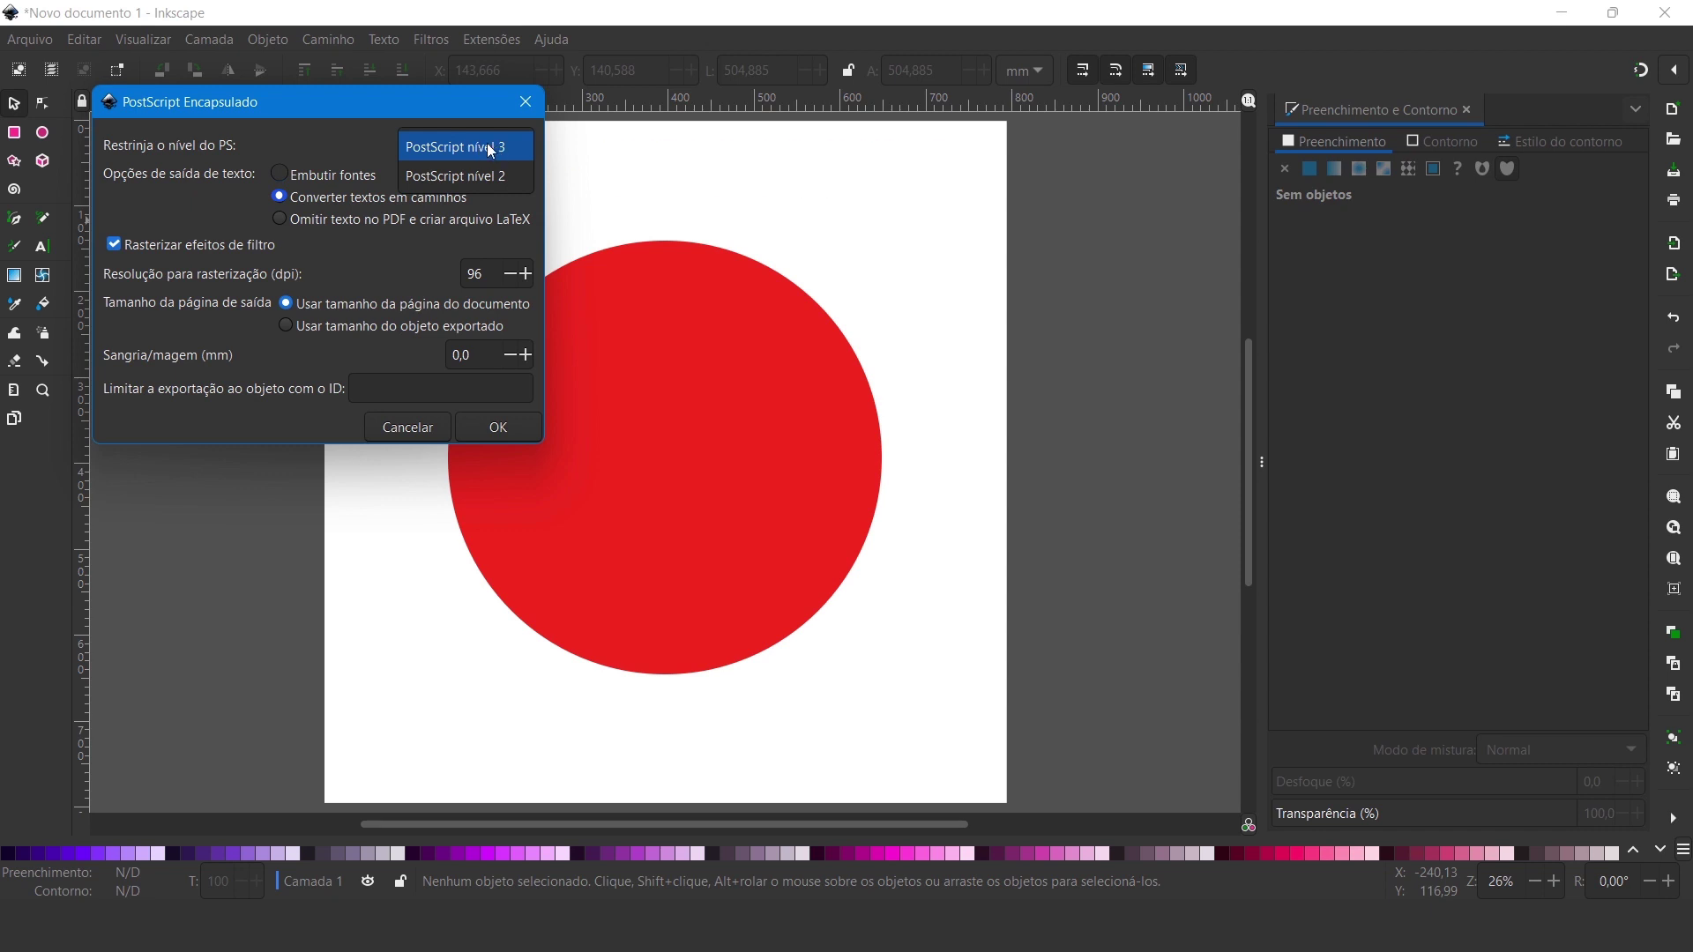
{"action": "left_click", "coordinate": [491, 147]}
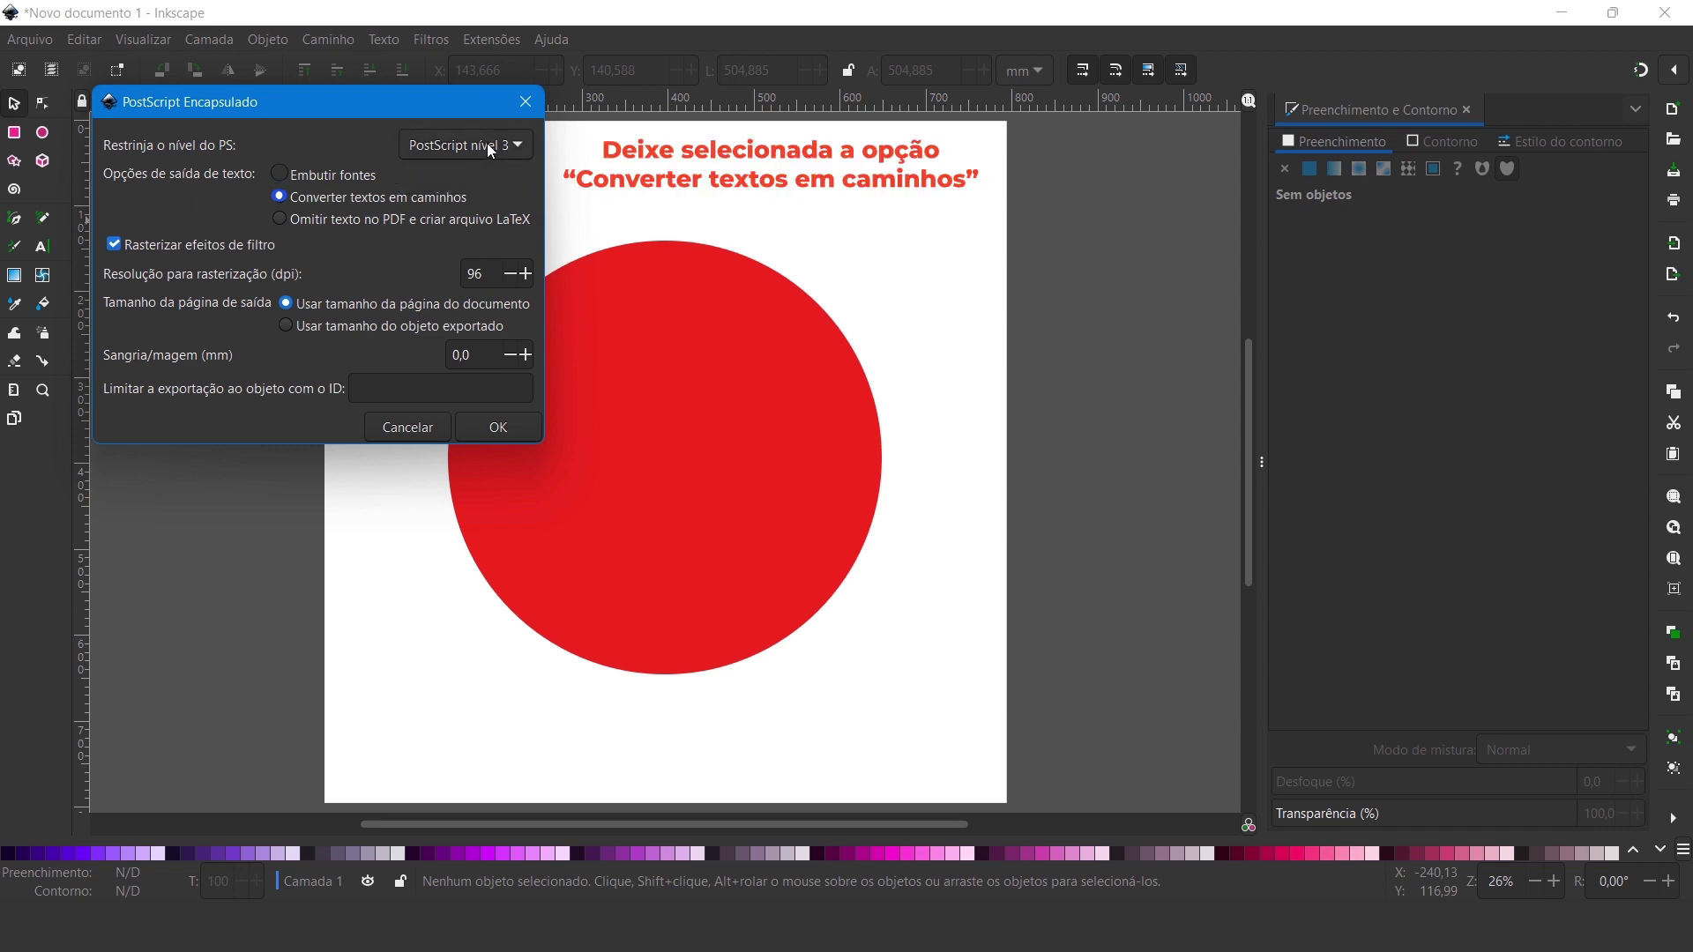
{"action": "left_click", "coordinate": [124, 246]}
{"action": "left_click", "coordinate": [494, 275]}
{"action": "left_click", "coordinate": [500, 426]}
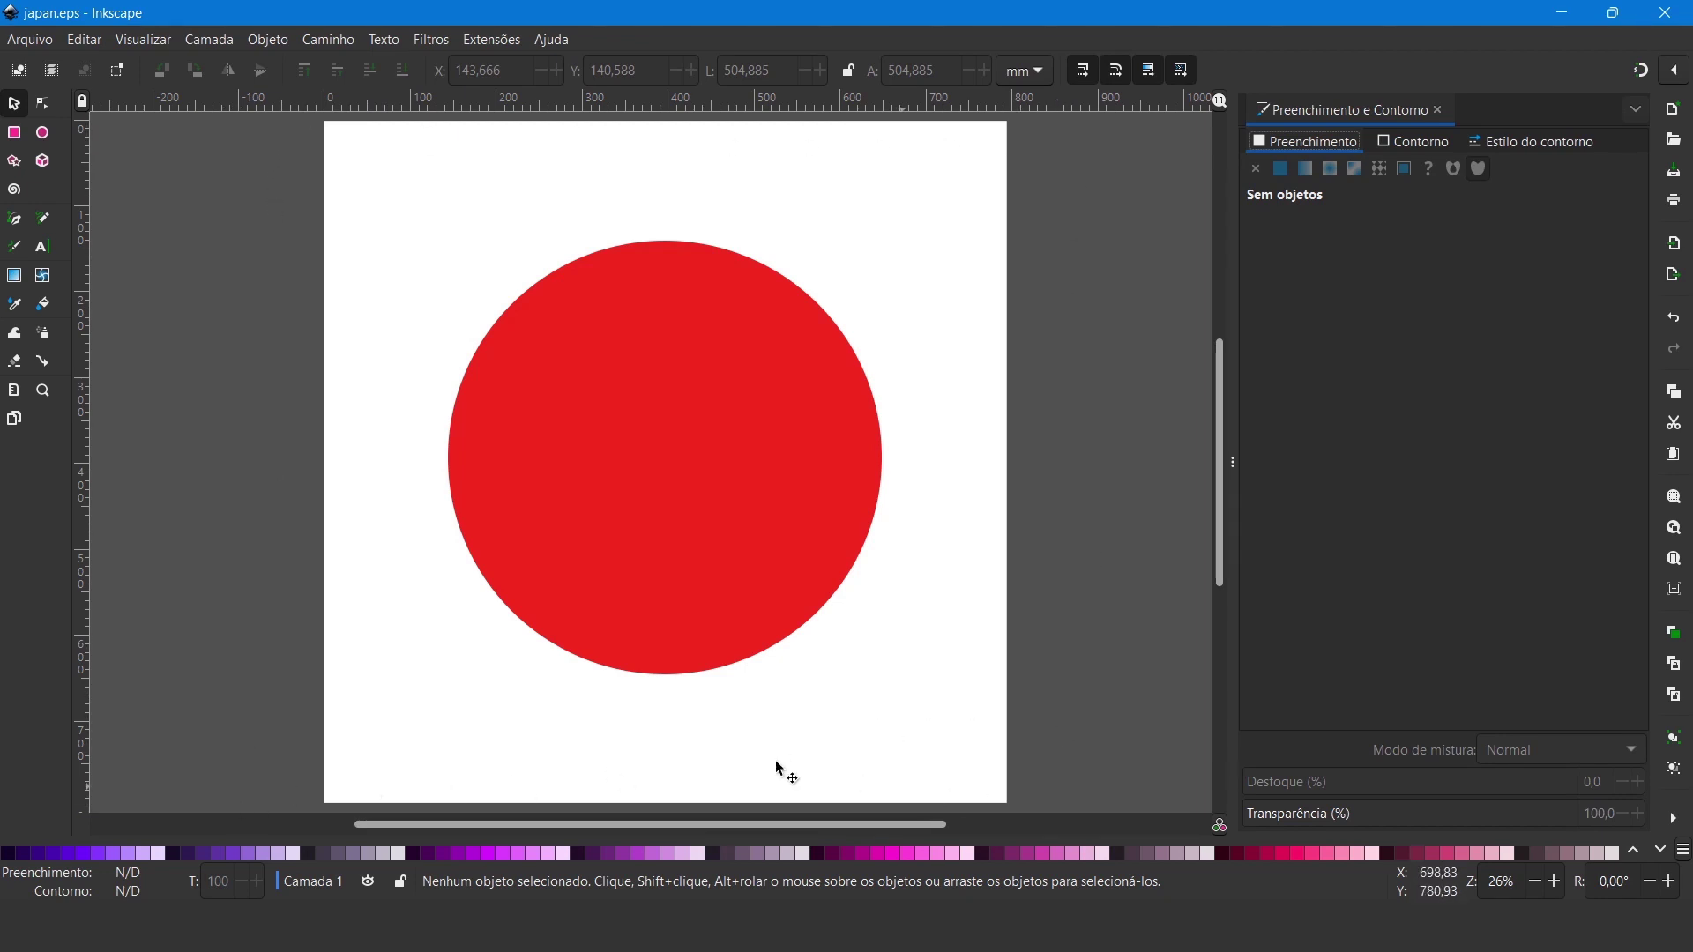
Step: Select and deselect the red circle to check the saved japan.eps design
{"action": "left_click", "coordinate": [775, 540]}
{"action": "left_click", "coordinate": [1153, 490]}
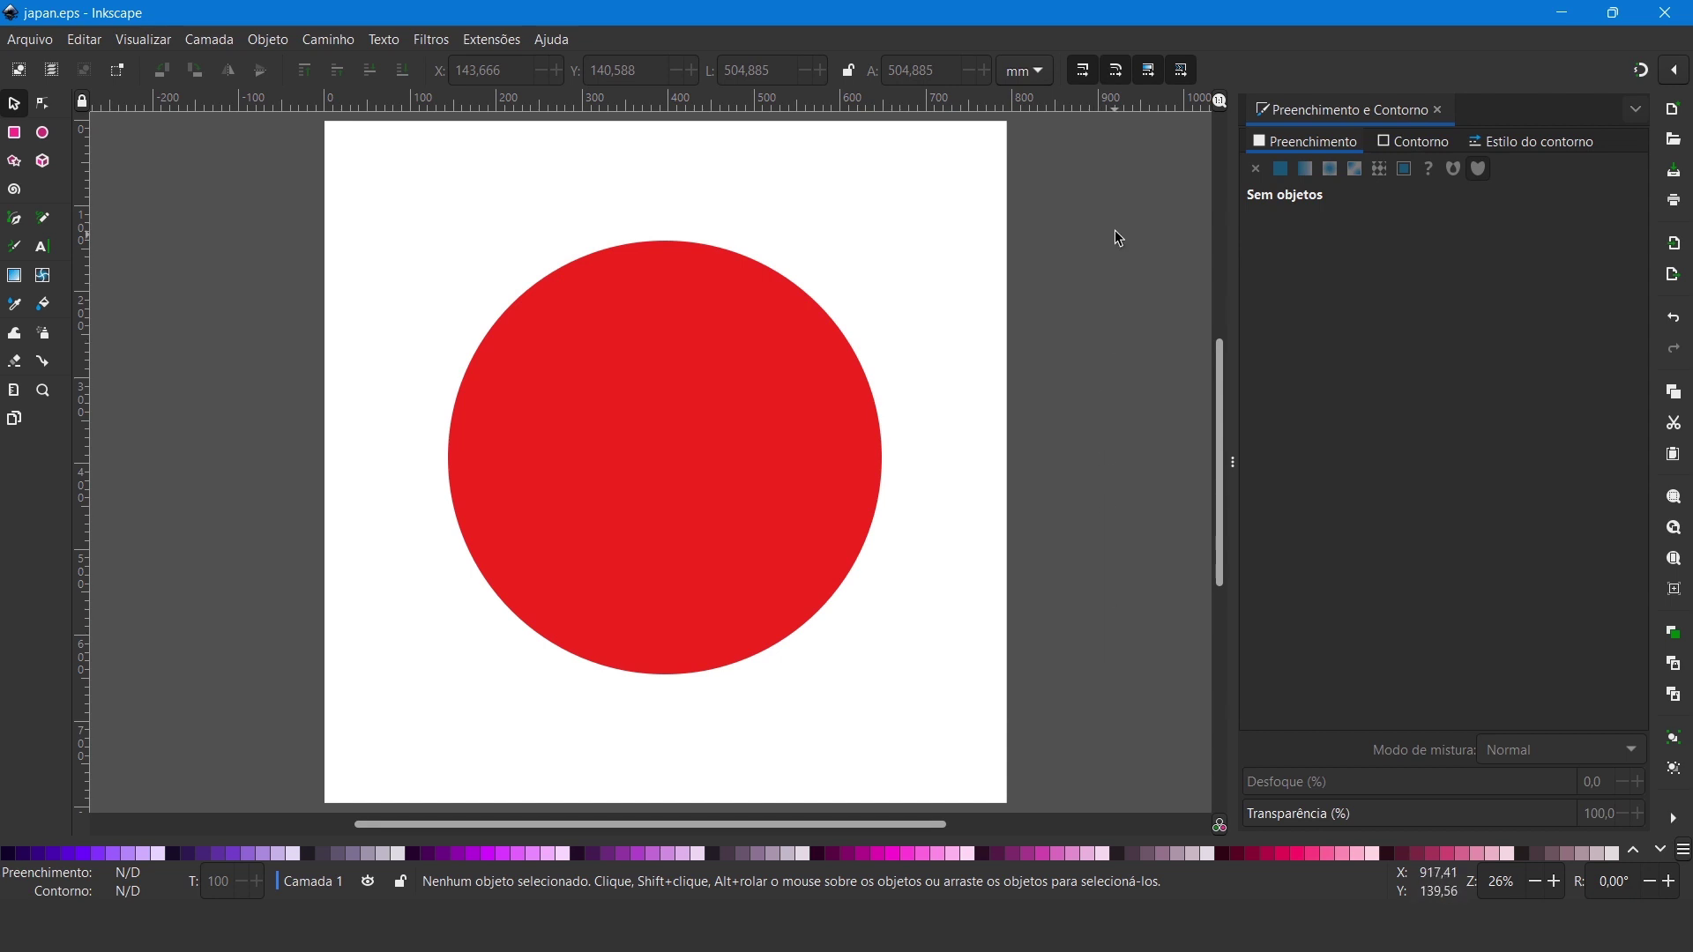
{"action": "left_click", "coordinate": [31, 40]}
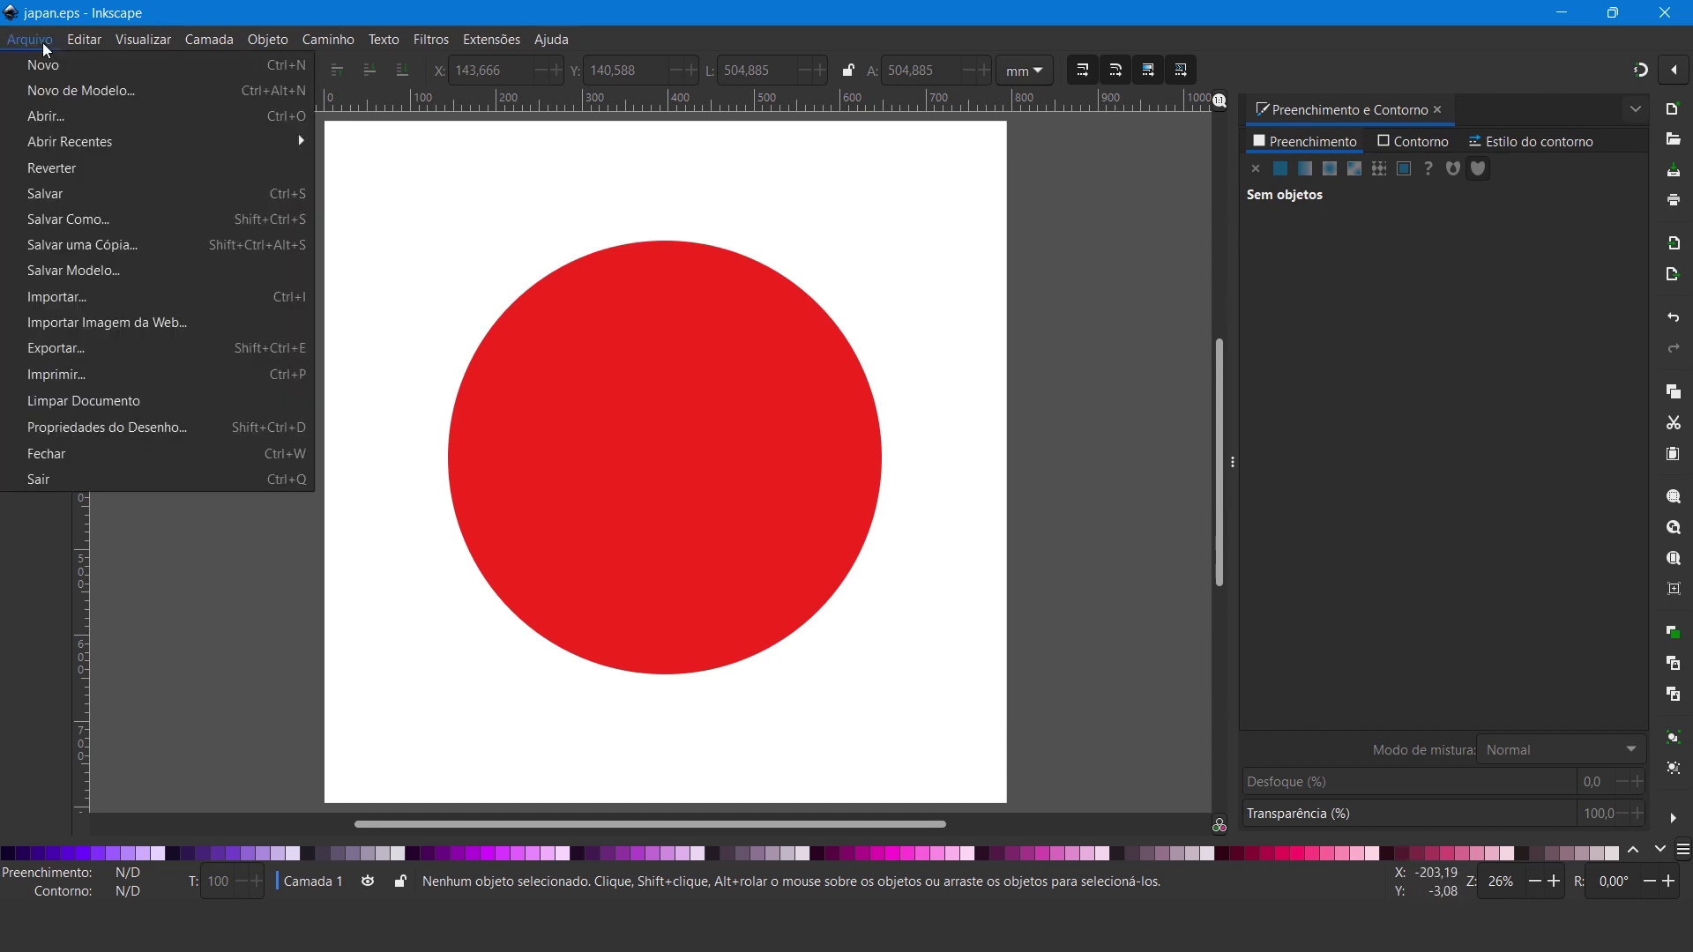
Step: Export the page as a JPEG (*.jpg) image at 300 DPI
{"action": "left_click", "coordinate": [71, 348]}
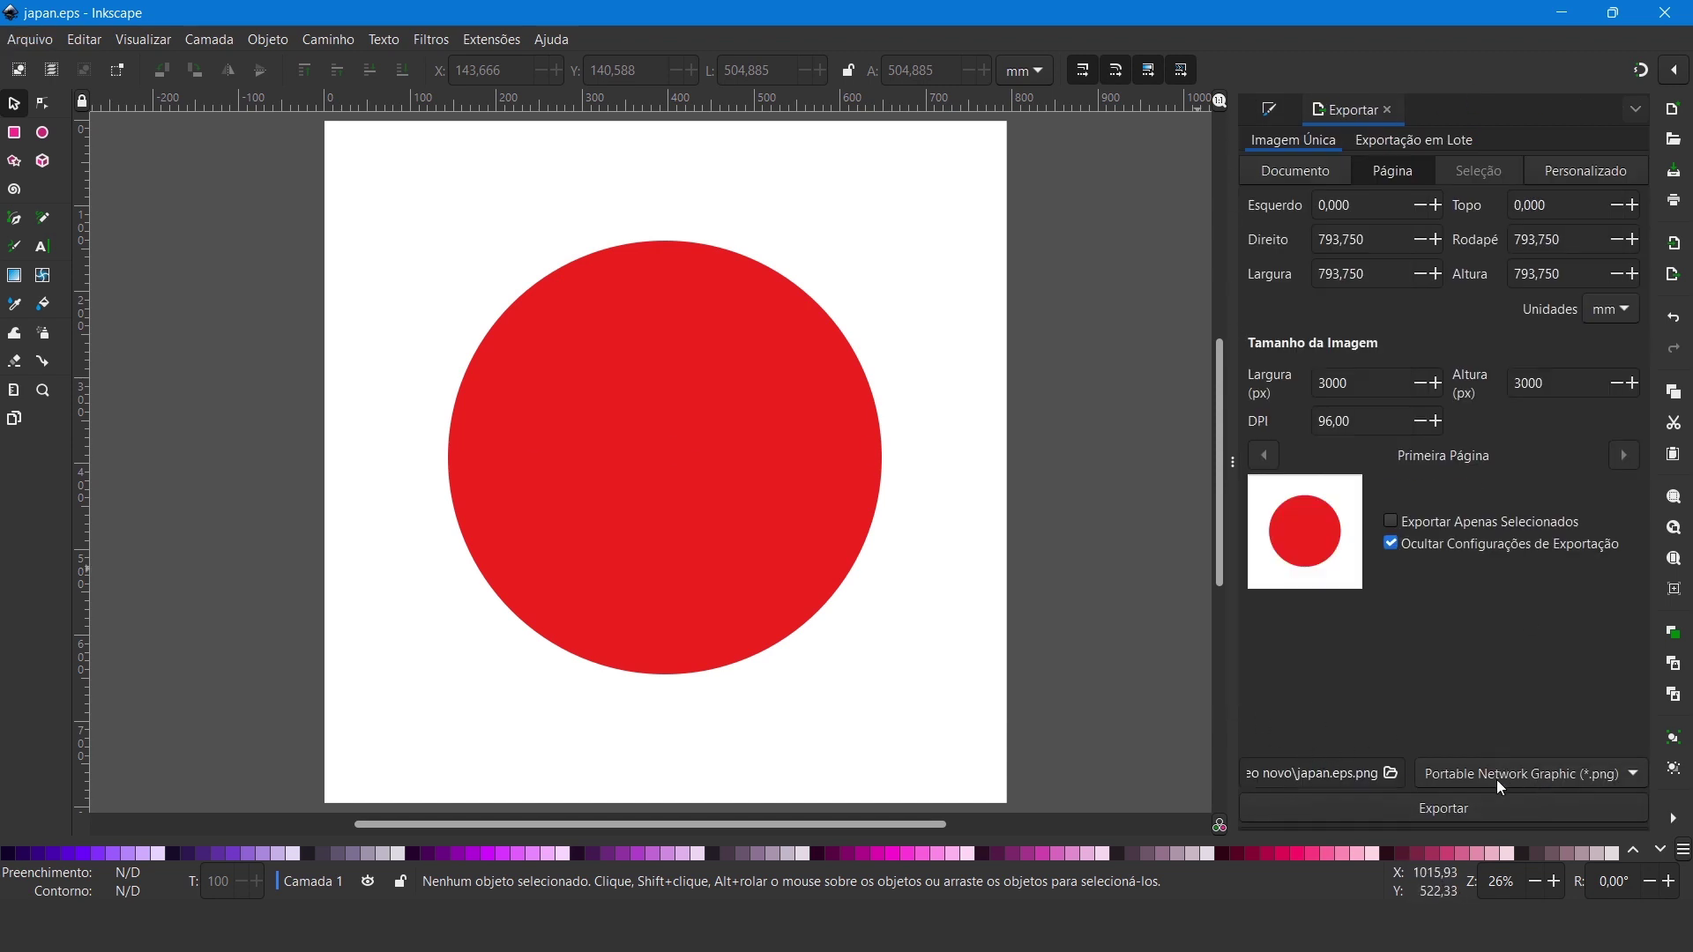
{"action": "left_click", "coordinate": [1579, 776]}
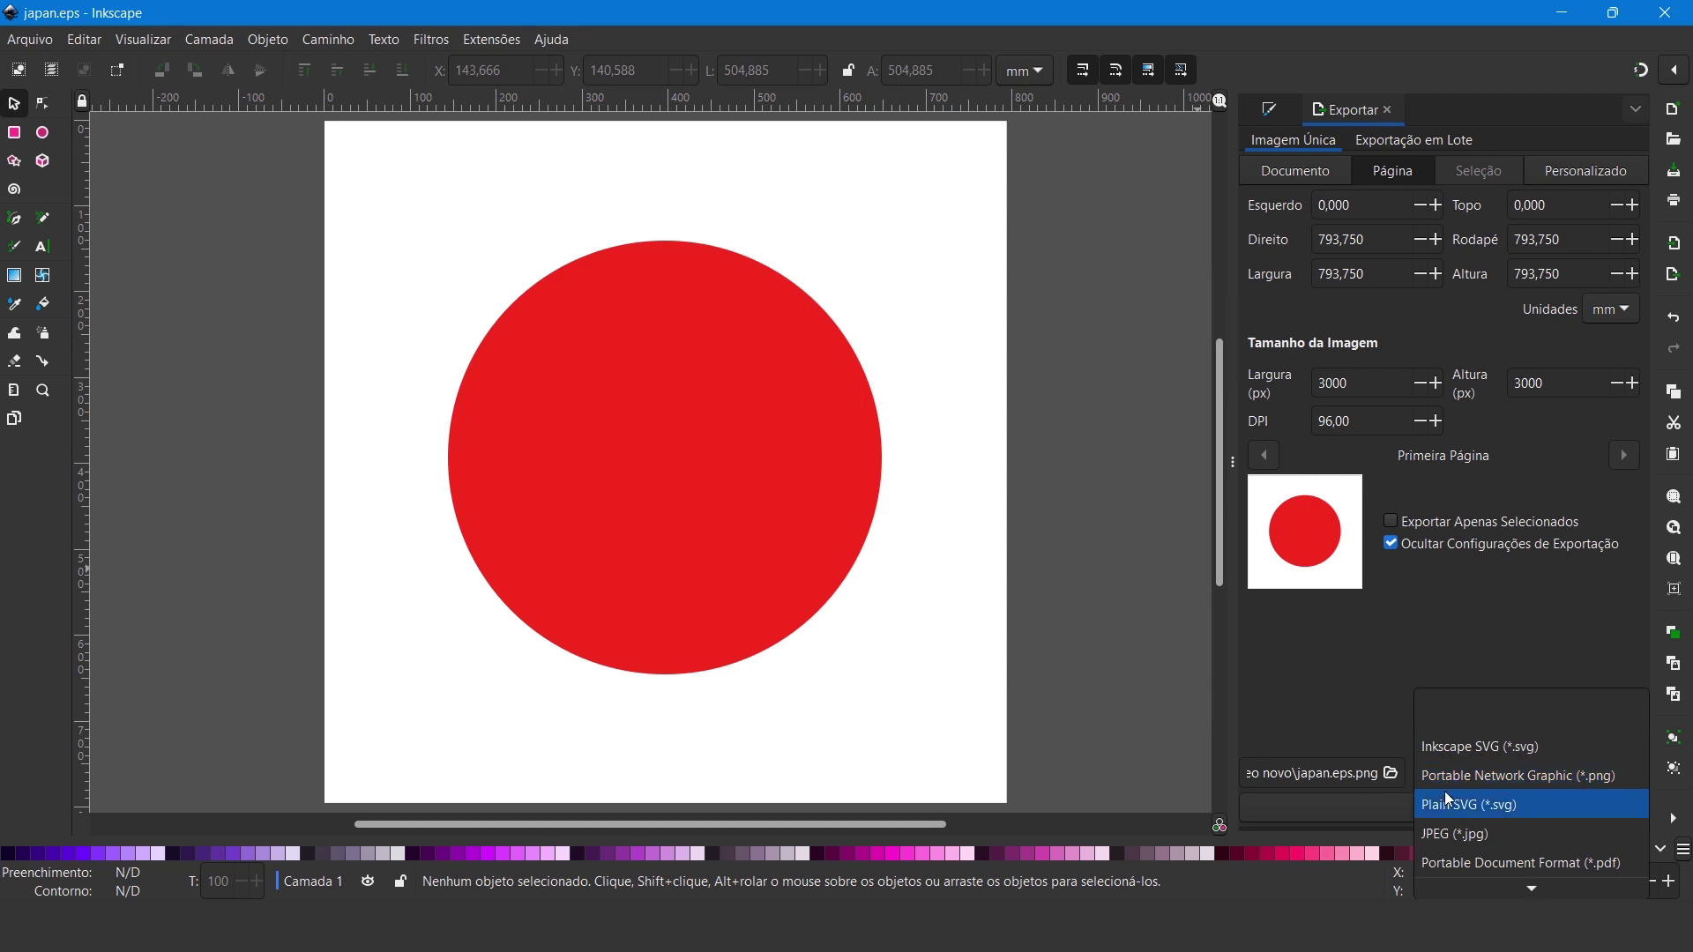
{"action": "left_click", "coordinate": [1451, 838]}
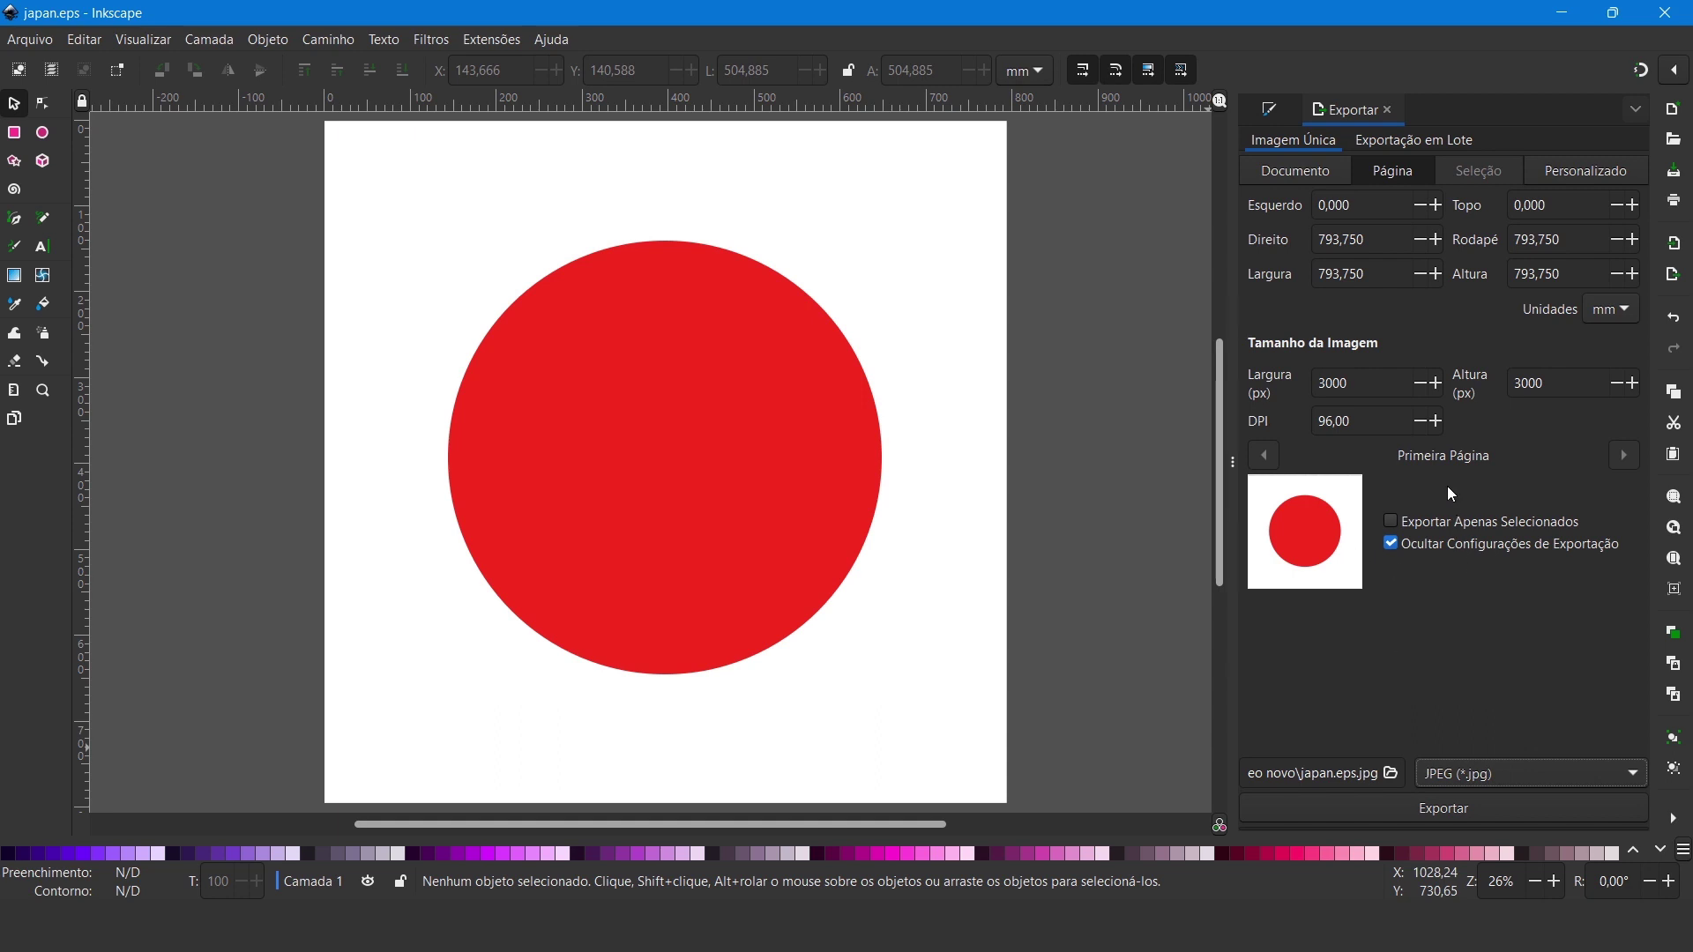
{"action": "left_click", "coordinate": [1381, 429]}
{"action": "double_click", "coordinate": [1348, 429]}
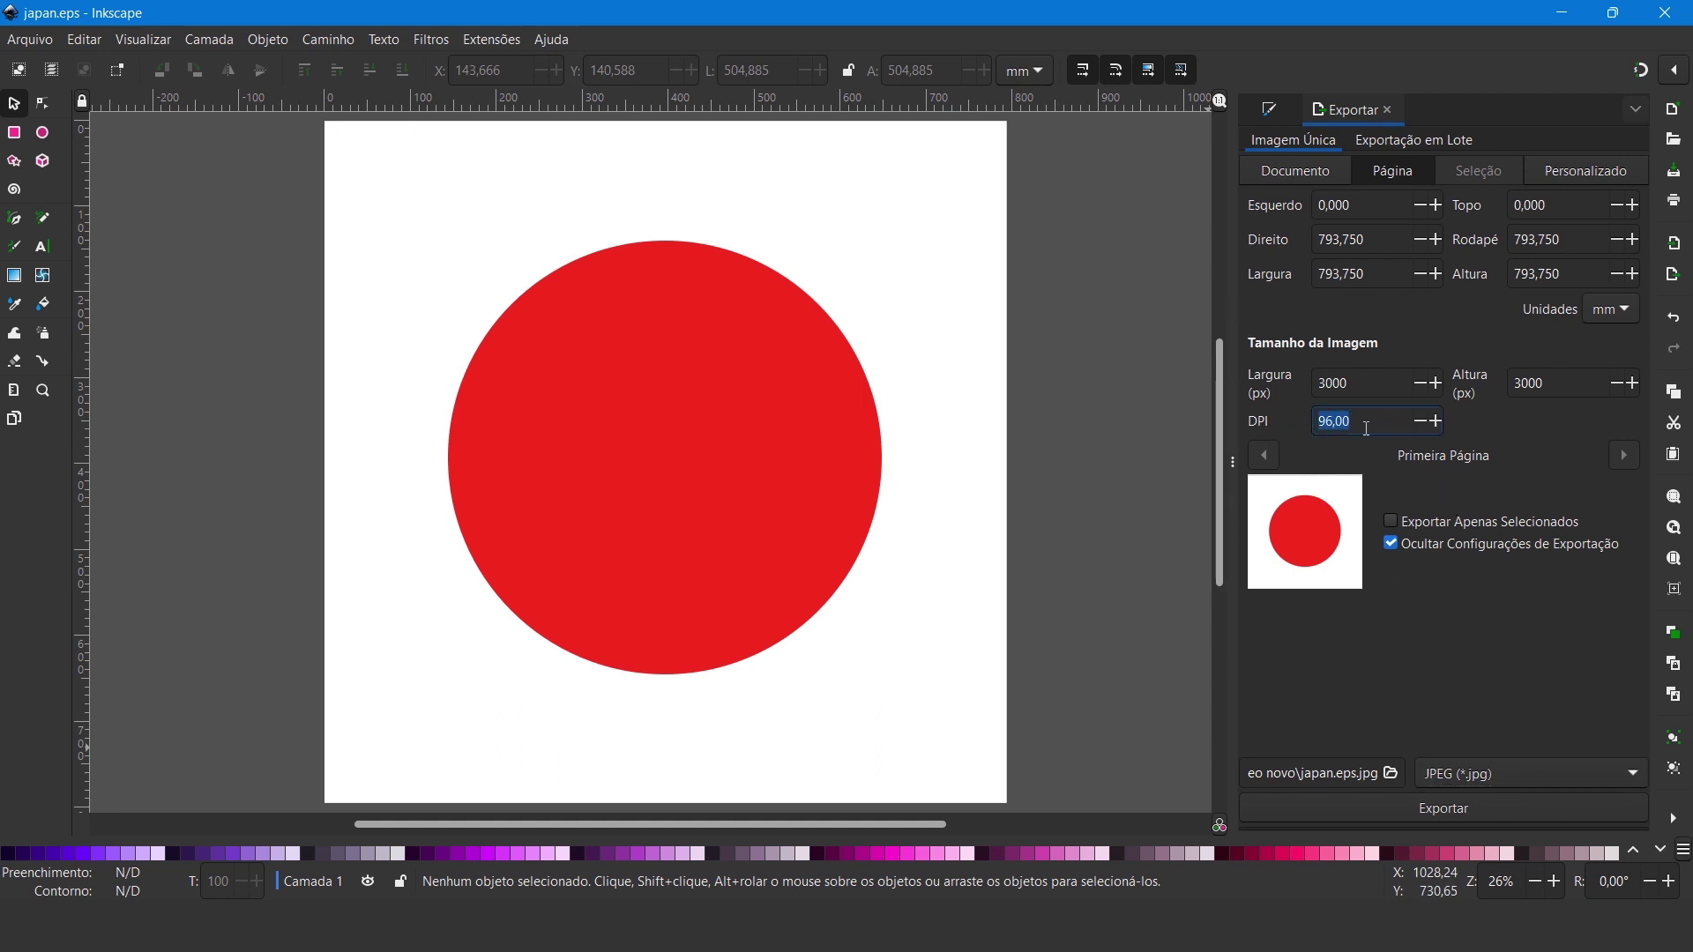
{"action": "type", "text": "3"}
{"action": "left_click", "coordinate": [1370, 385]}
{"action": "left_click", "coordinate": [1444, 808]}
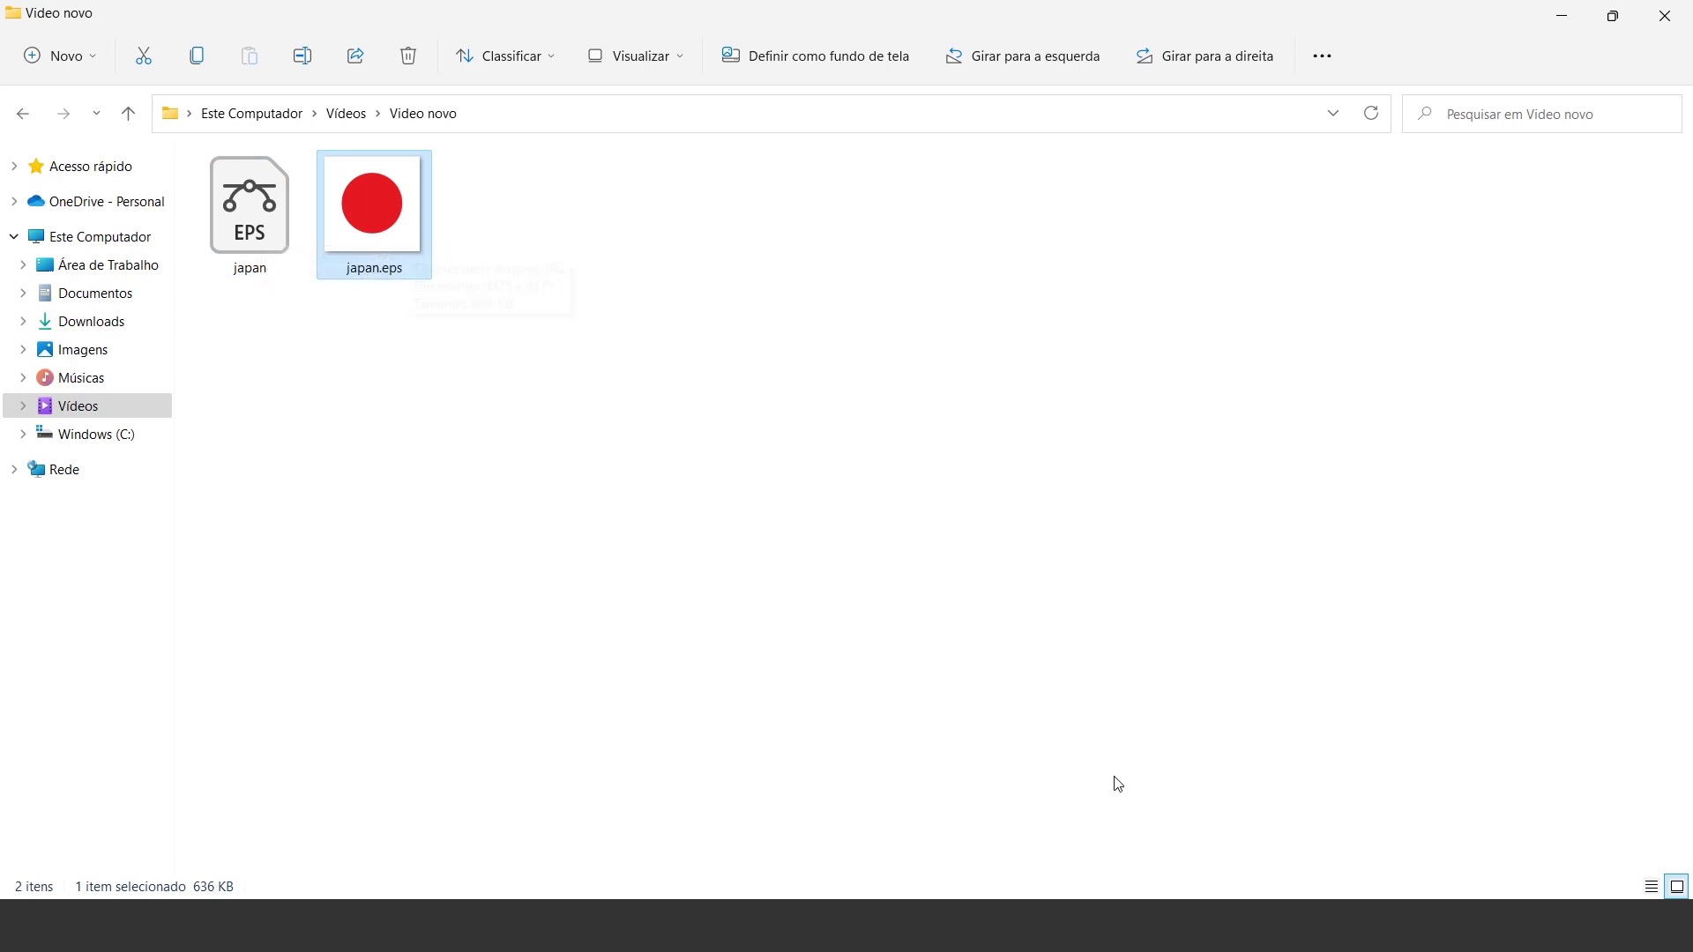
Step: Preview japan.eps.jpg in the photo viewer, then close the viewer
{"action": "key", "text": "Return"}
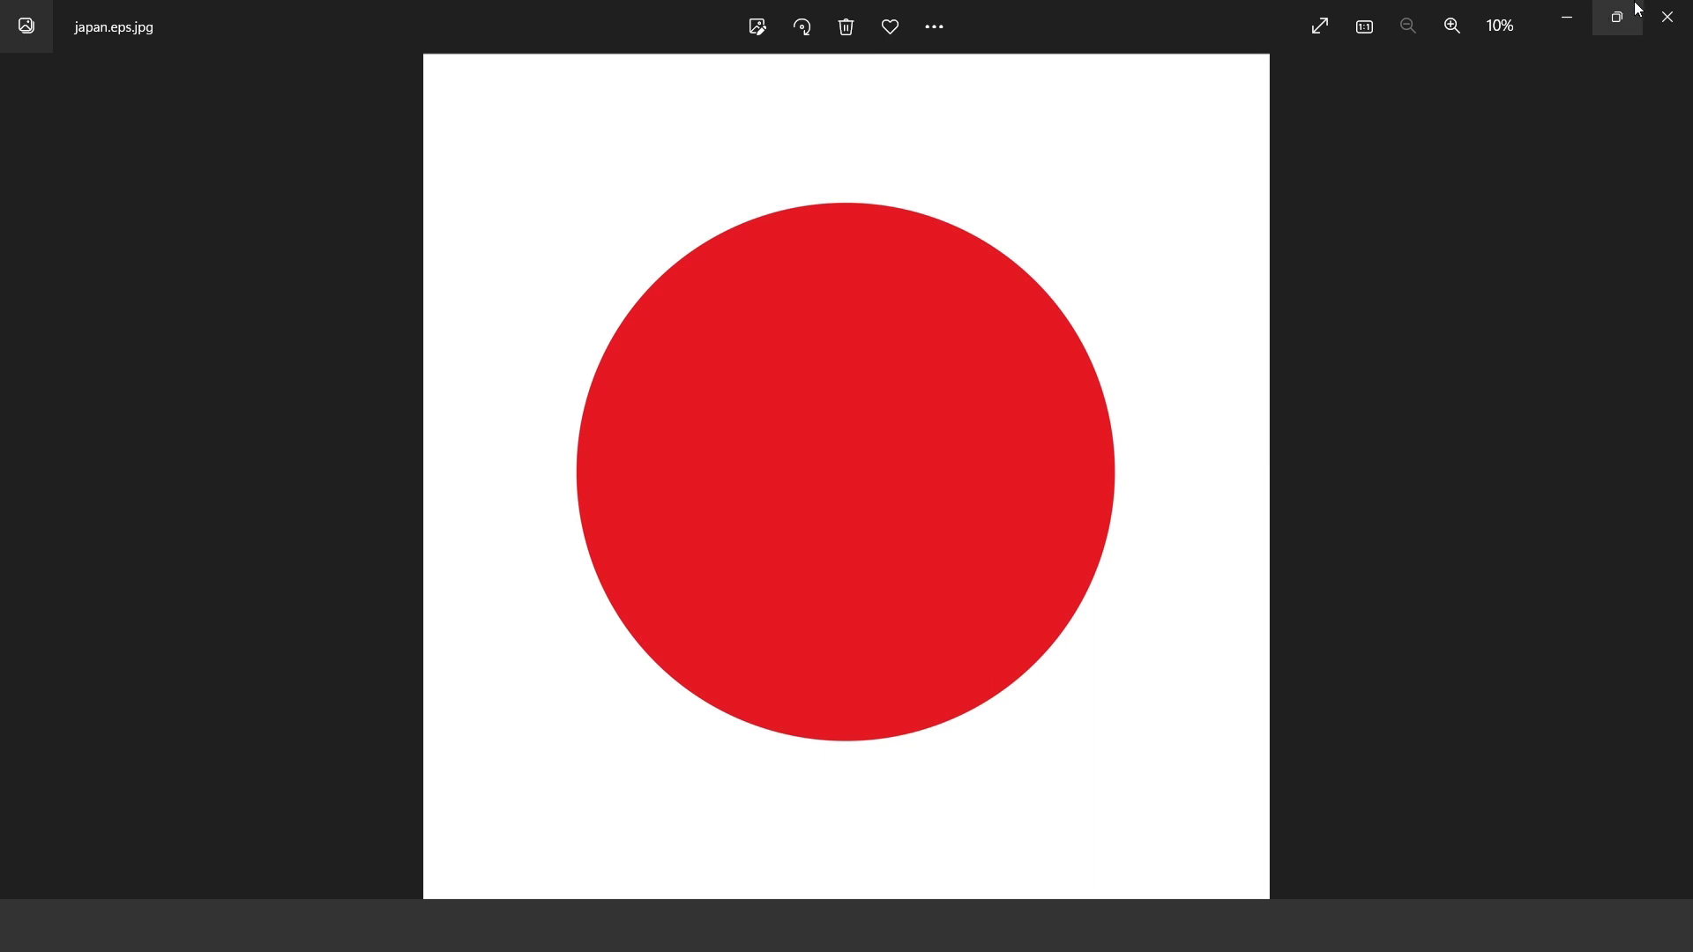
{"action": "left_click", "coordinate": [1667, 18]}
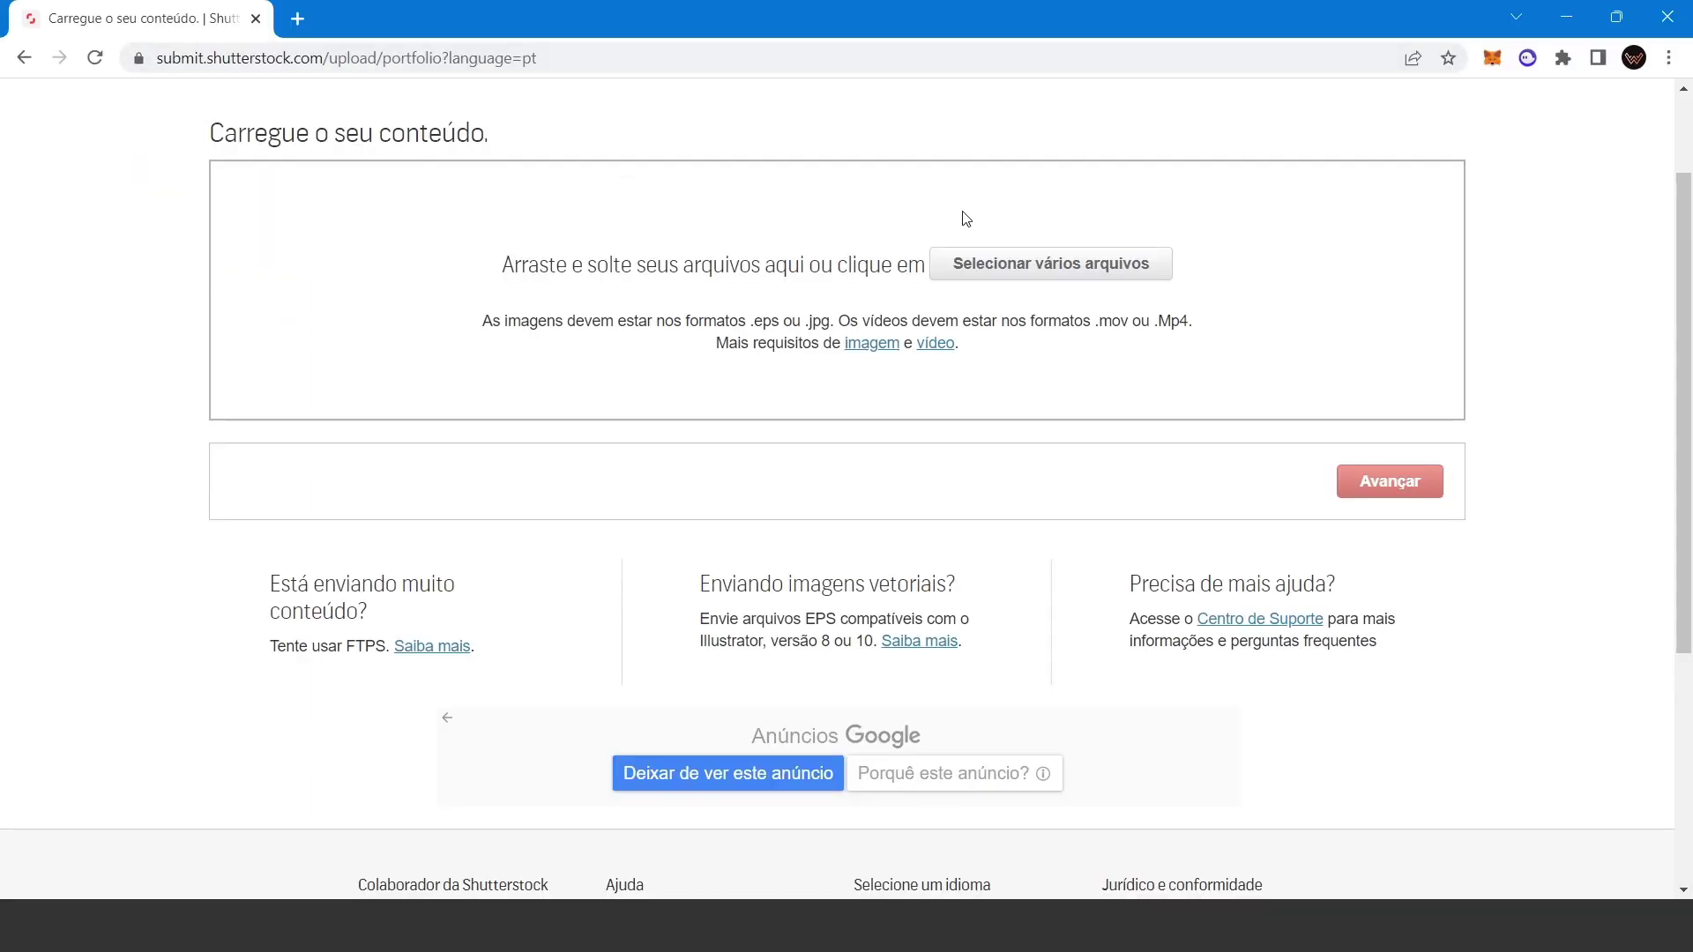
Step: Upload japan.eps and japan.eps.jpg through Selecionar vários arquivos, then continue with Avançar
{"action": "left_click", "coordinate": [1017, 268]}
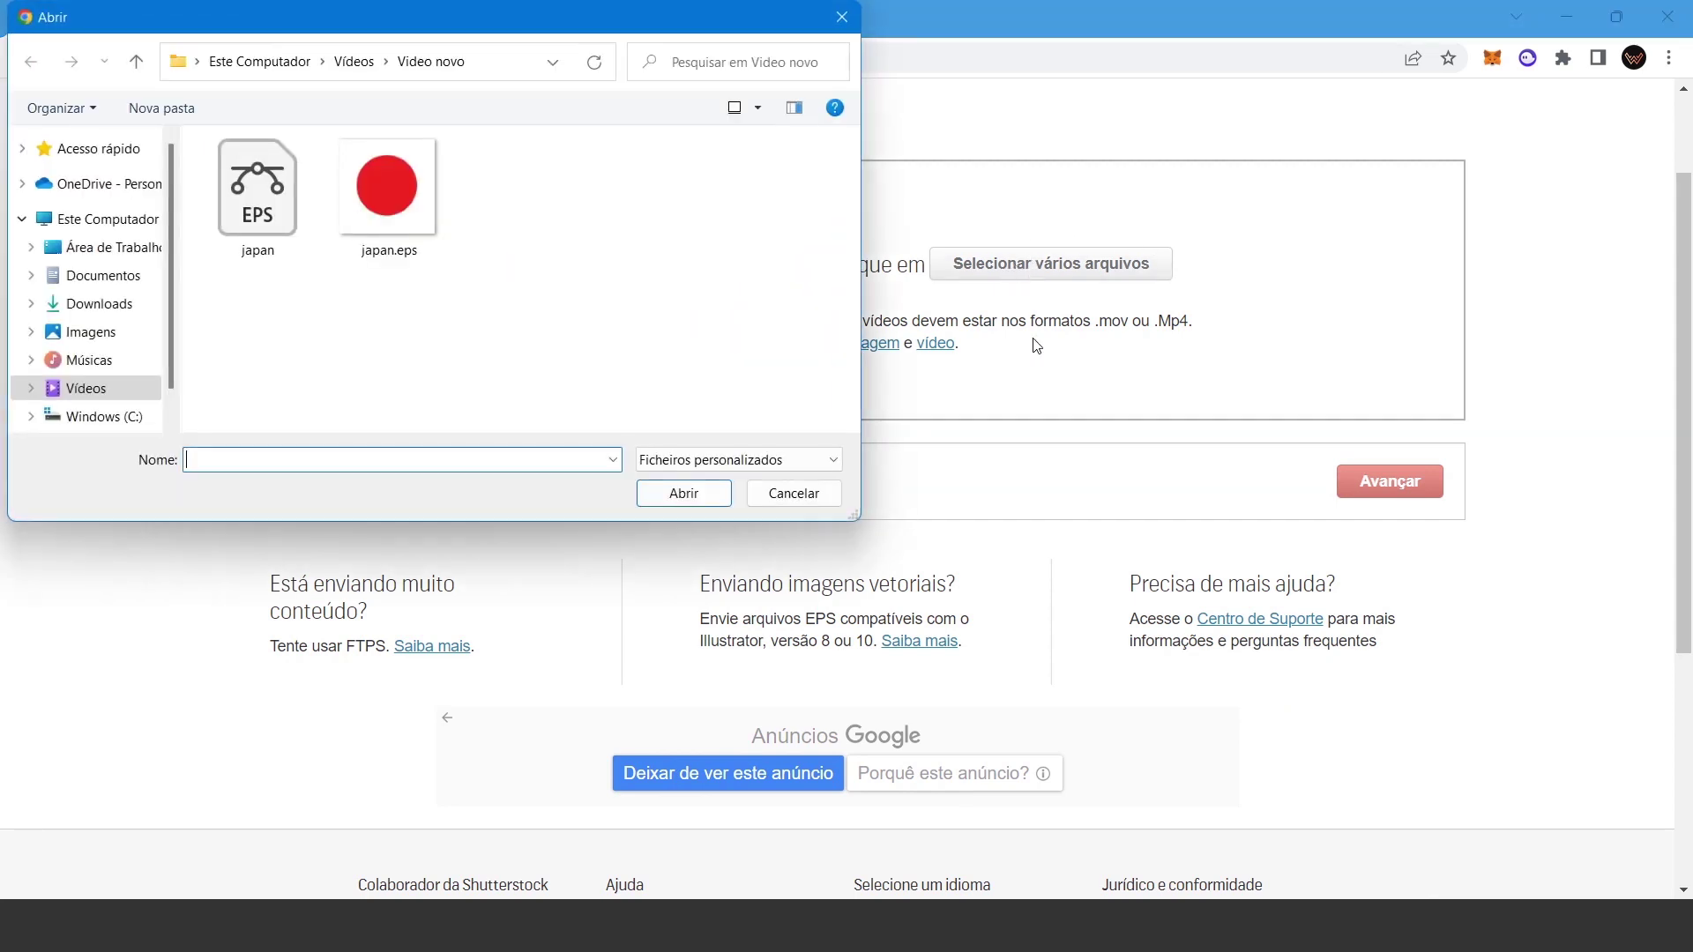
{"action": "left_click", "coordinate": [280, 212]}
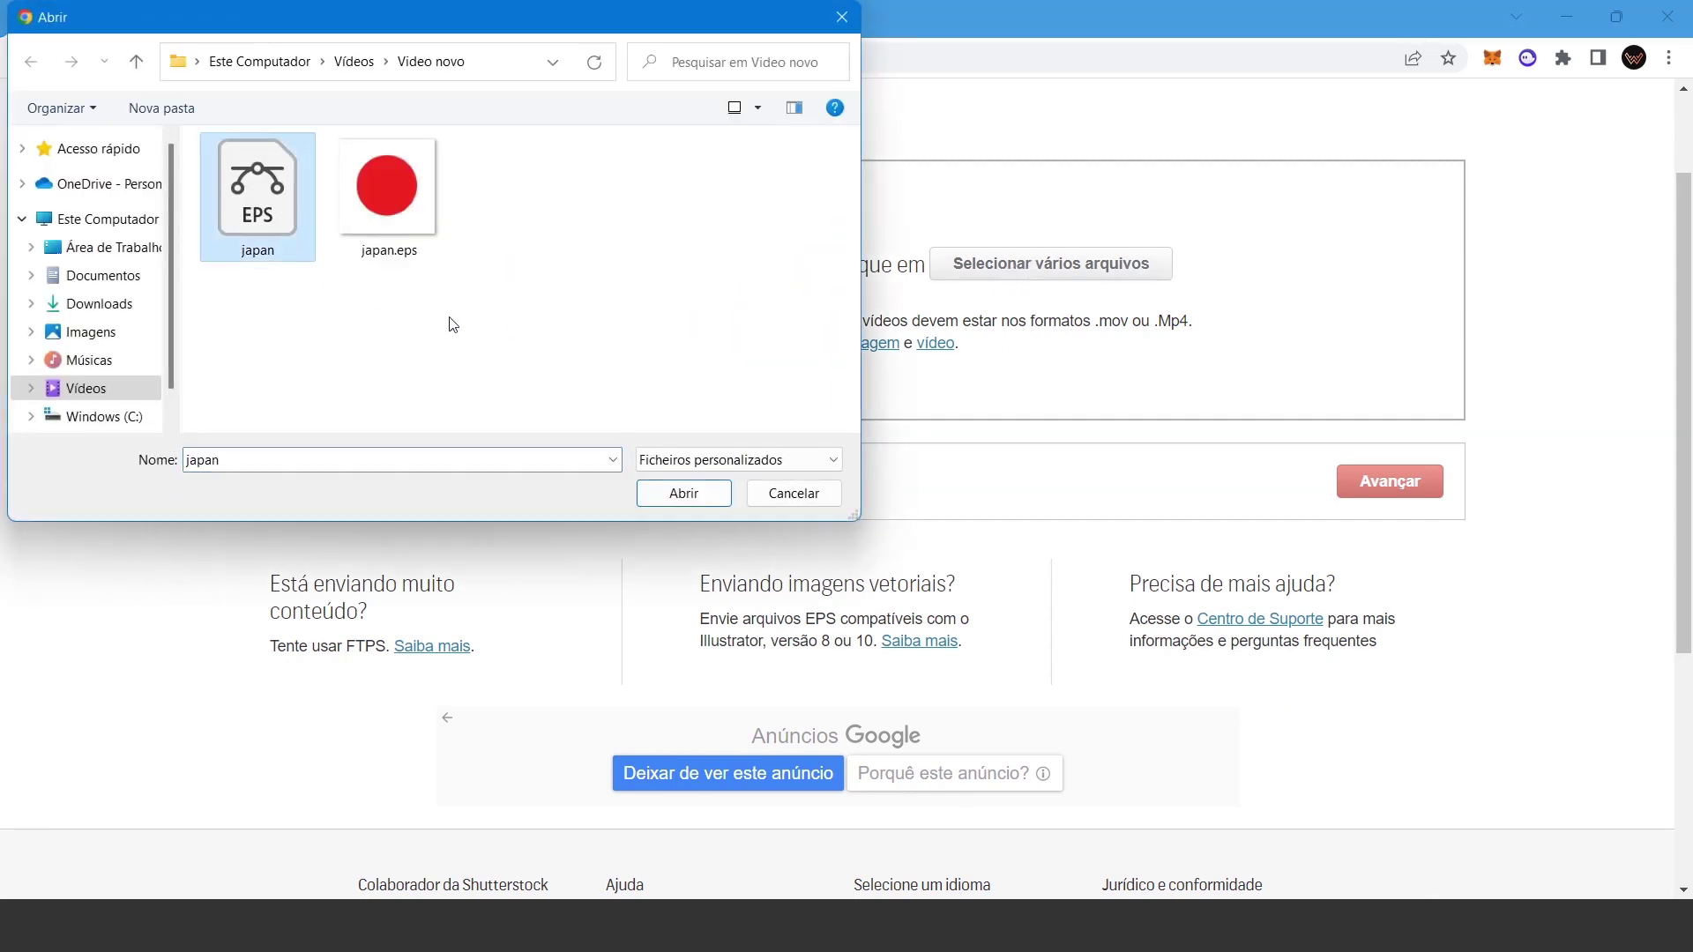
{"action": "left_click", "coordinate": [415, 222], "text": "ctrl"}
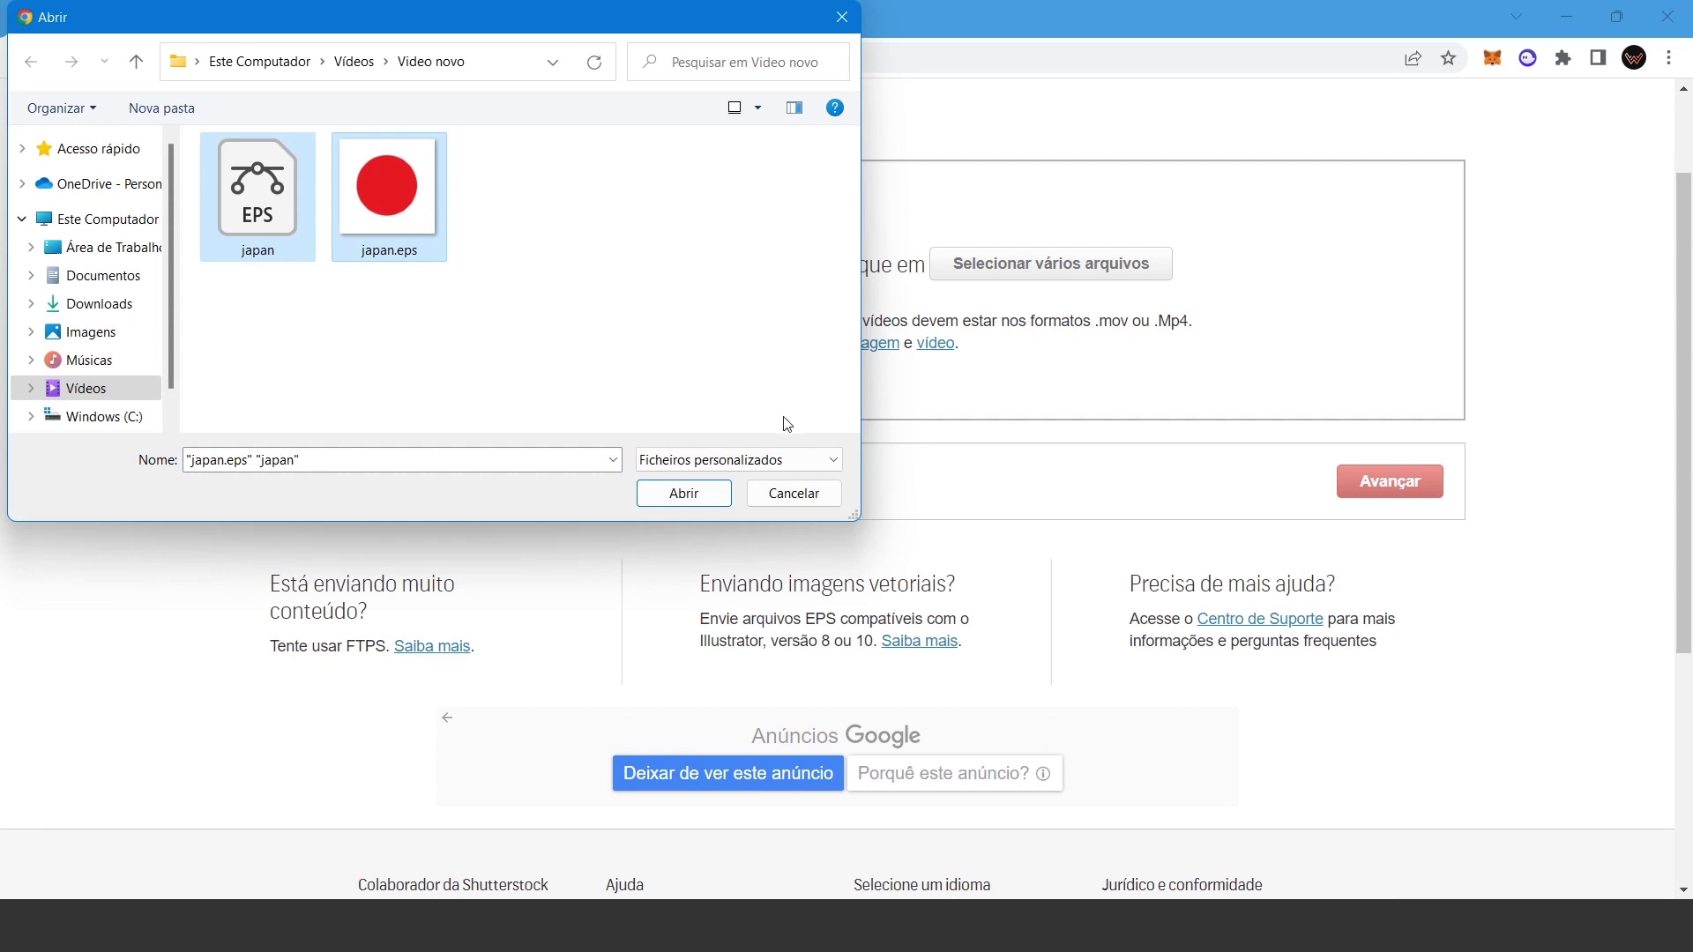
{"action": "left_click", "coordinate": [681, 501]}
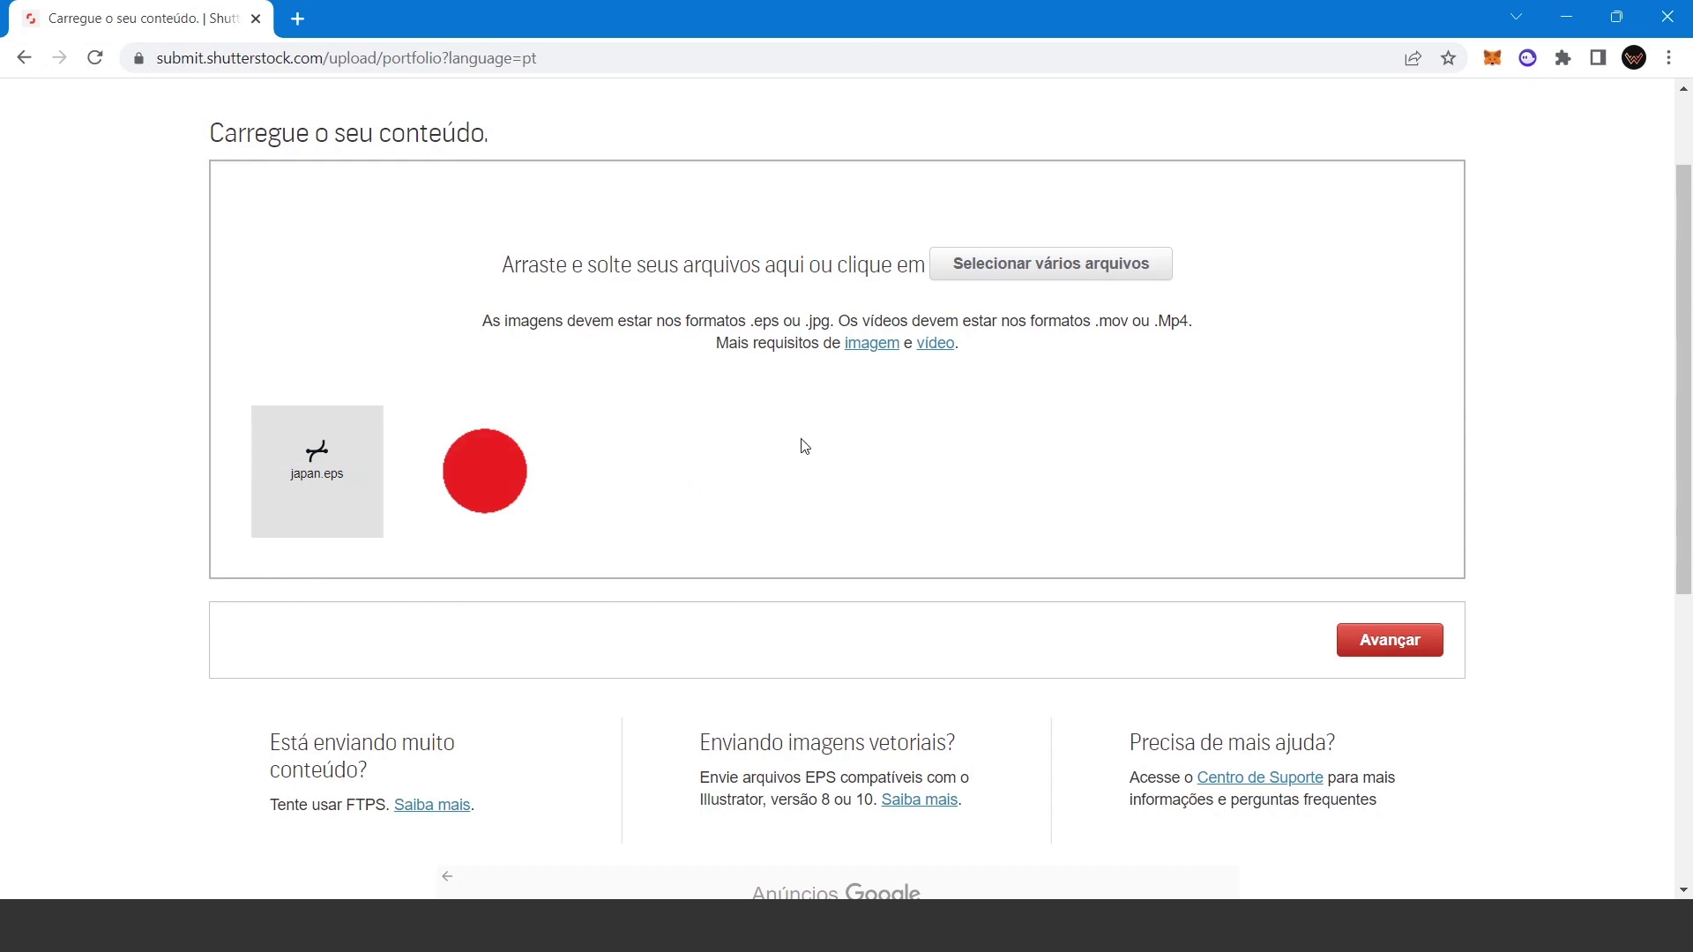
{"action": "left_click", "coordinate": [1396, 653]}
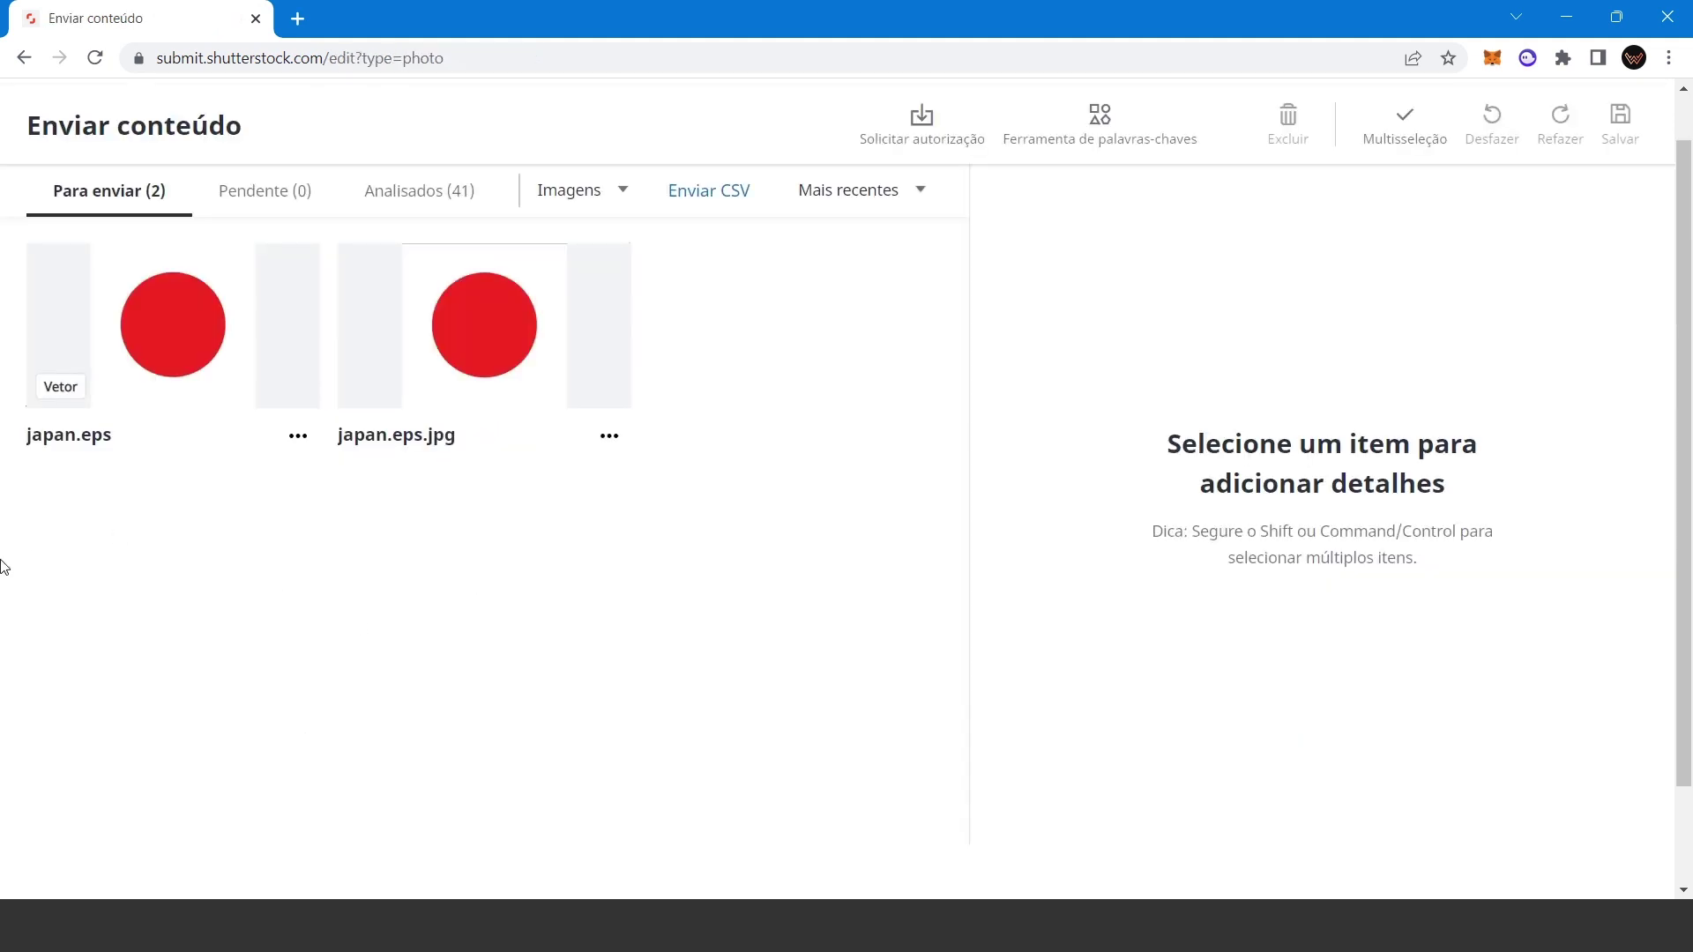
{"action": "mouse_move", "coordinate": [172, 325]}
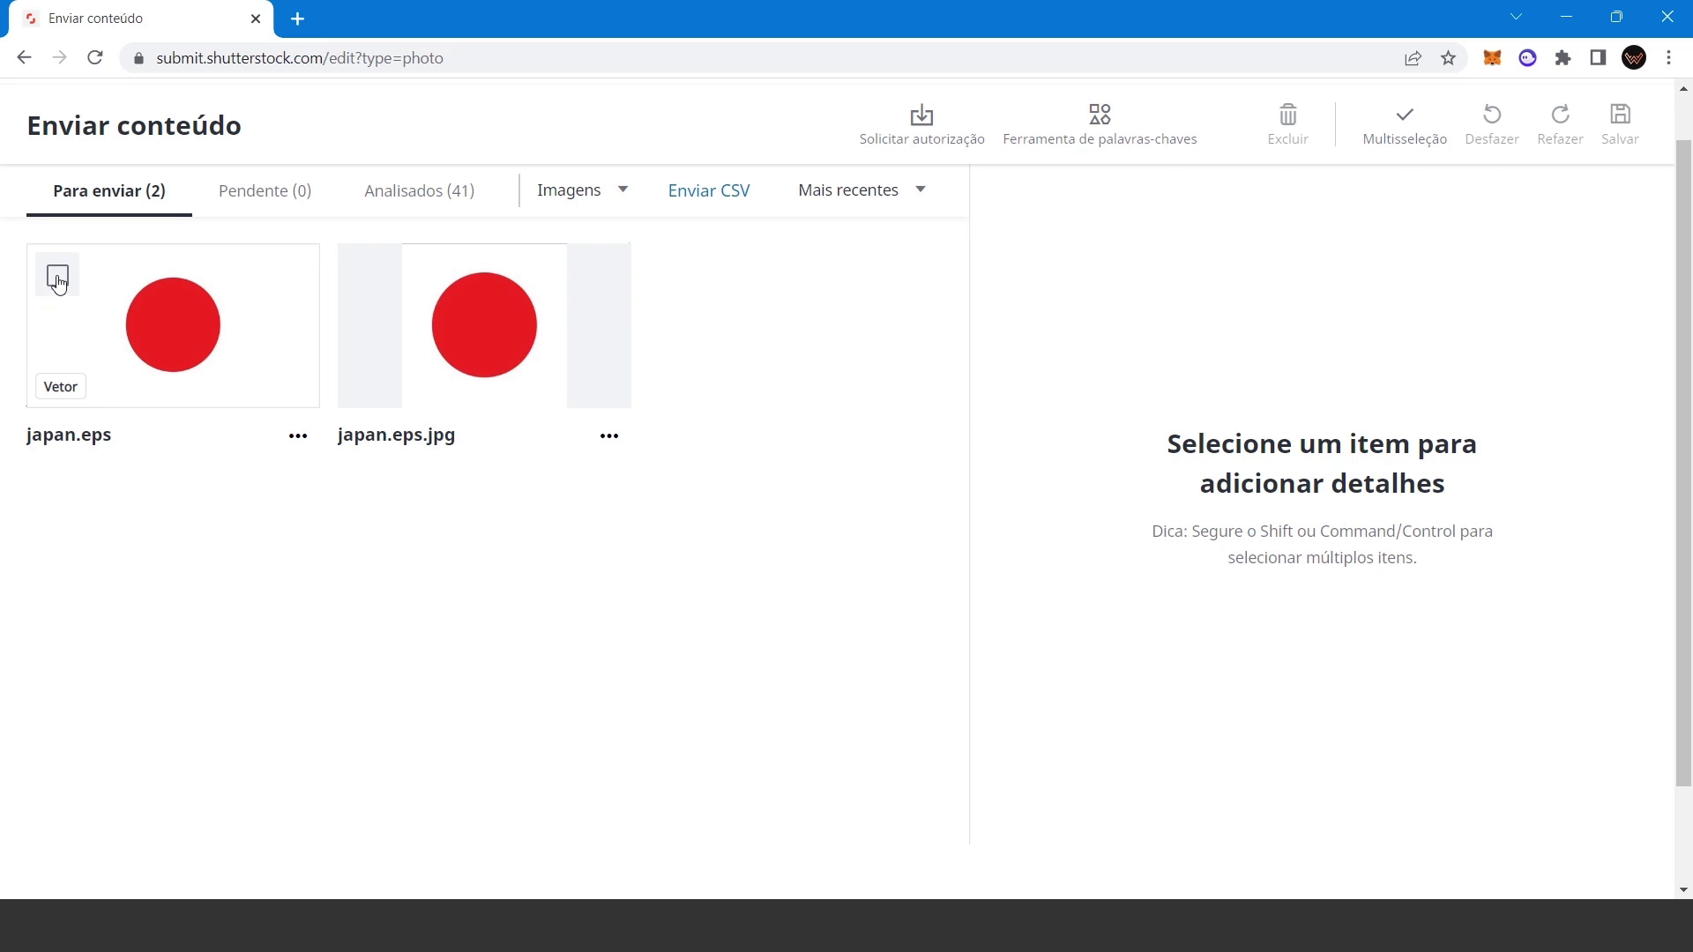
{"action": "left_click", "coordinate": [58, 279]}
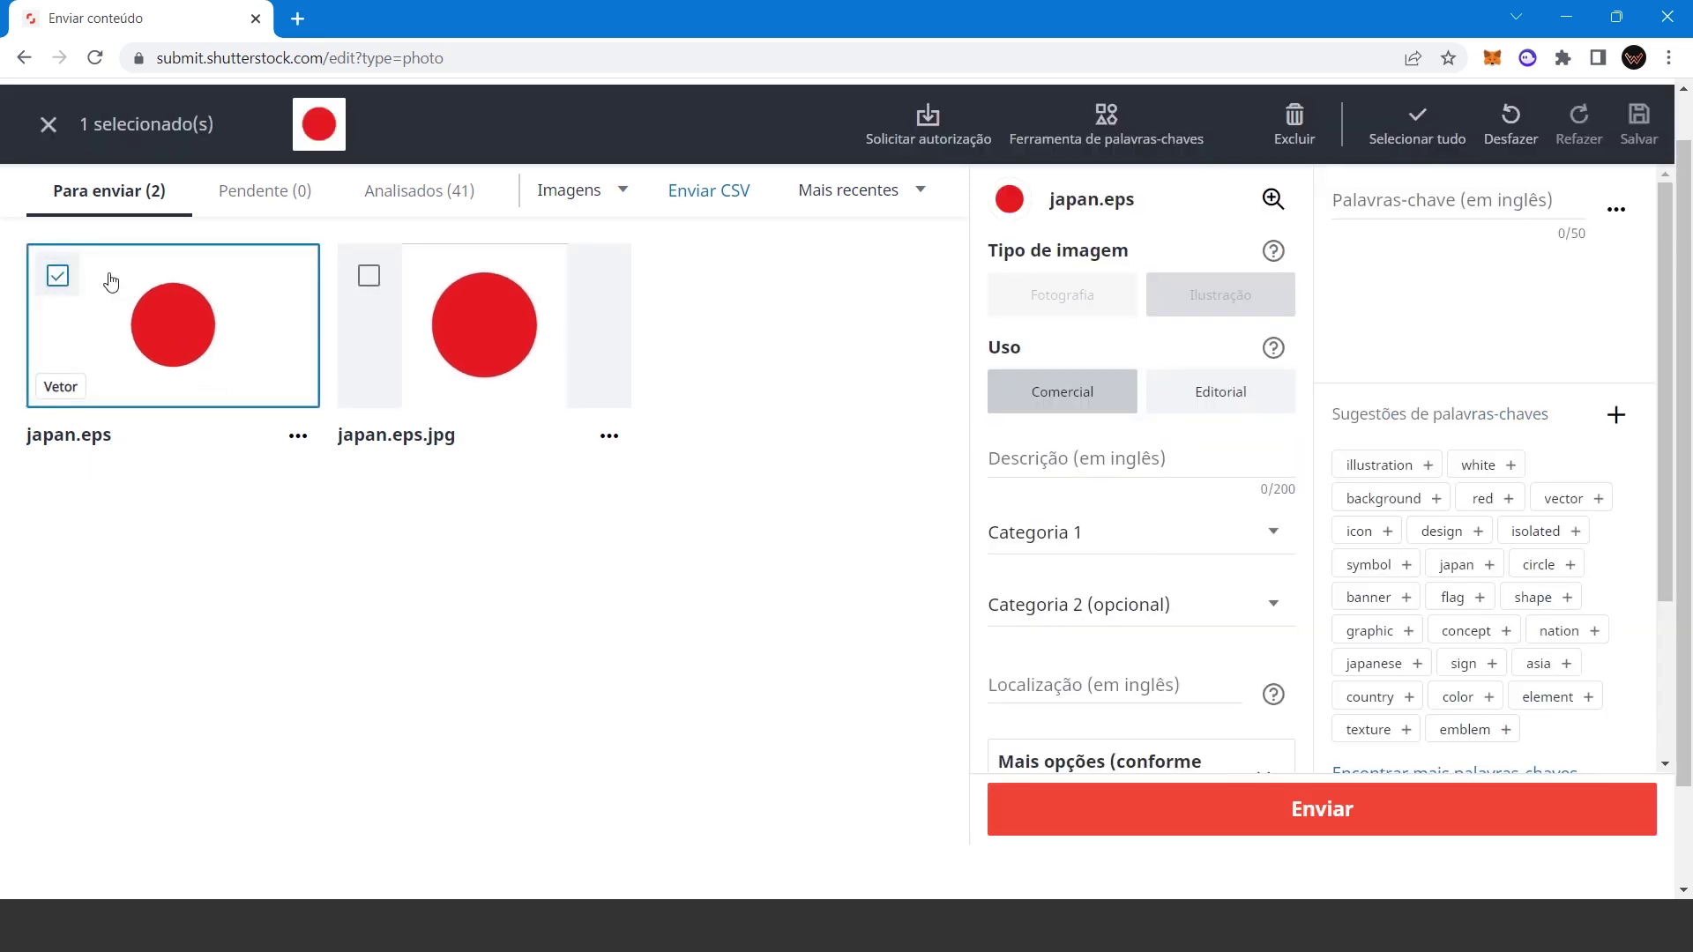
{"action": "left_click", "coordinate": [68, 280]}
{"action": "left_click", "coordinate": [370, 281]}
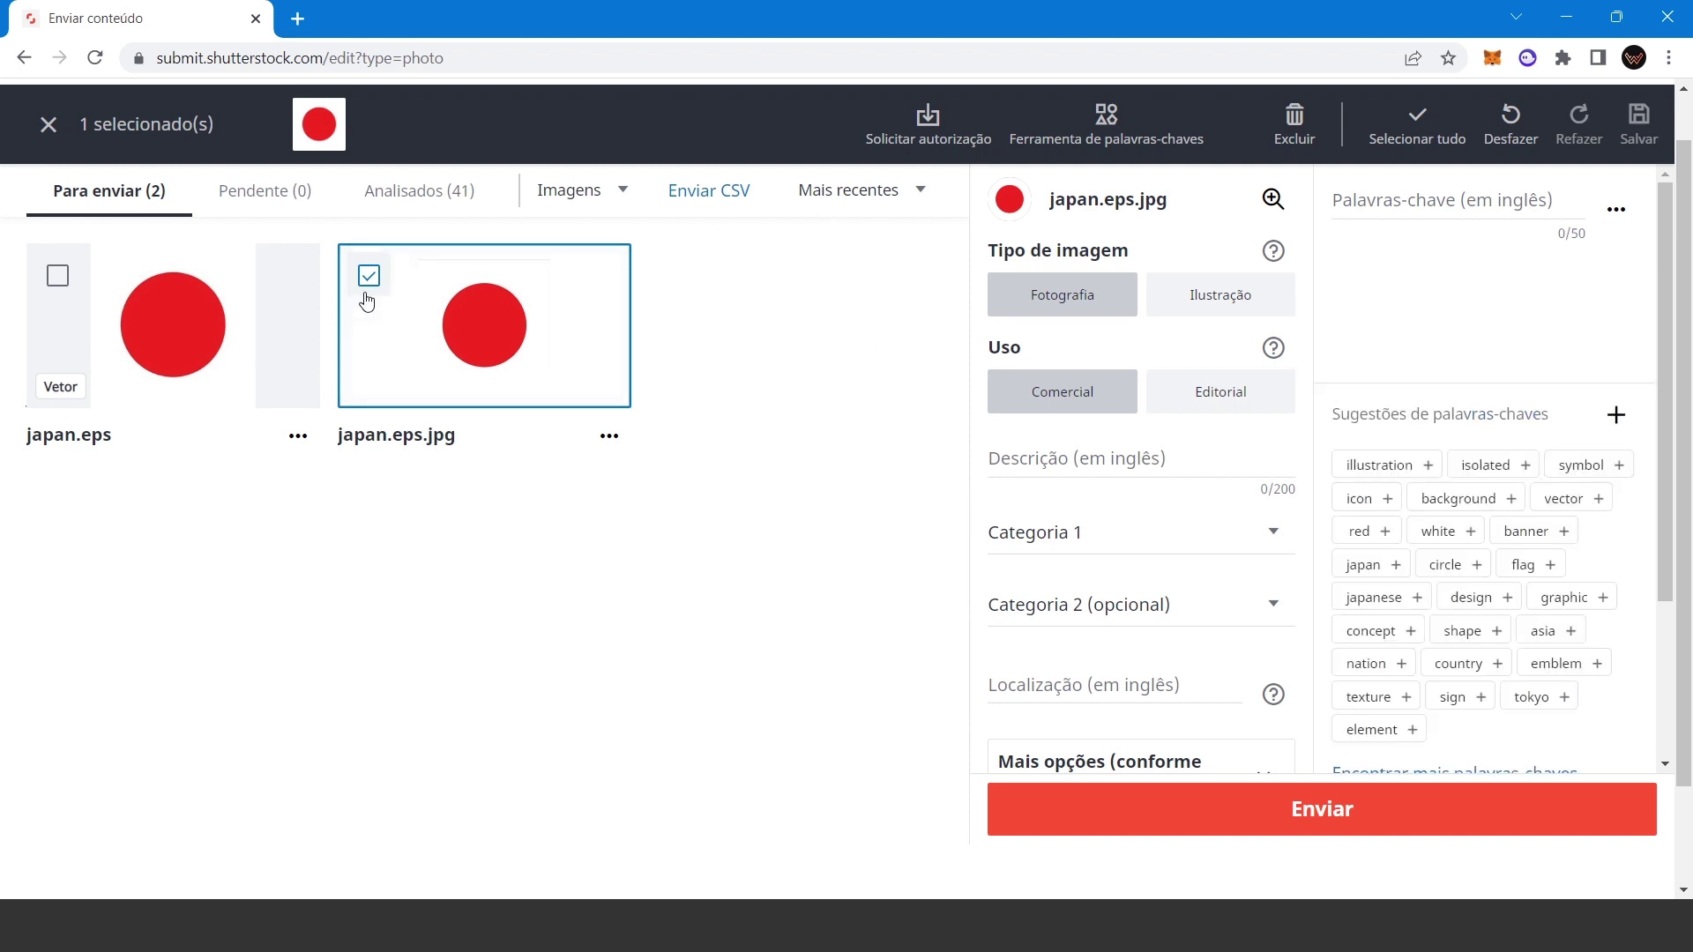
{"action": "left_click", "coordinate": [369, 277]}
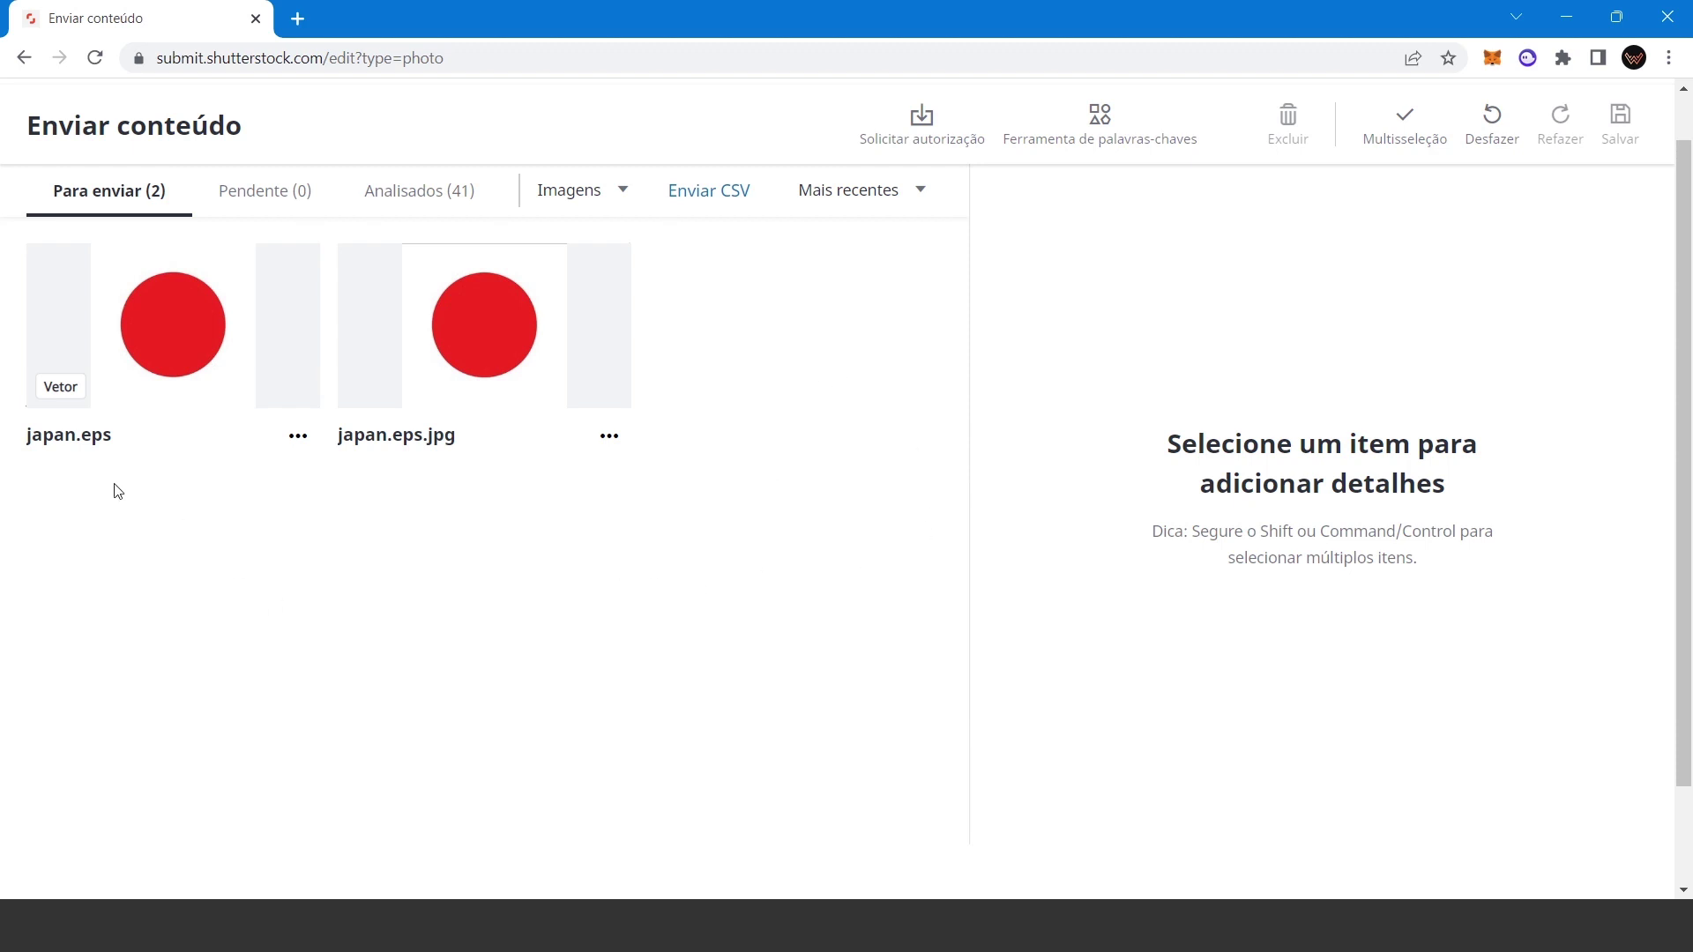
{"action": "left_click", "coordinate": [57, 276]}
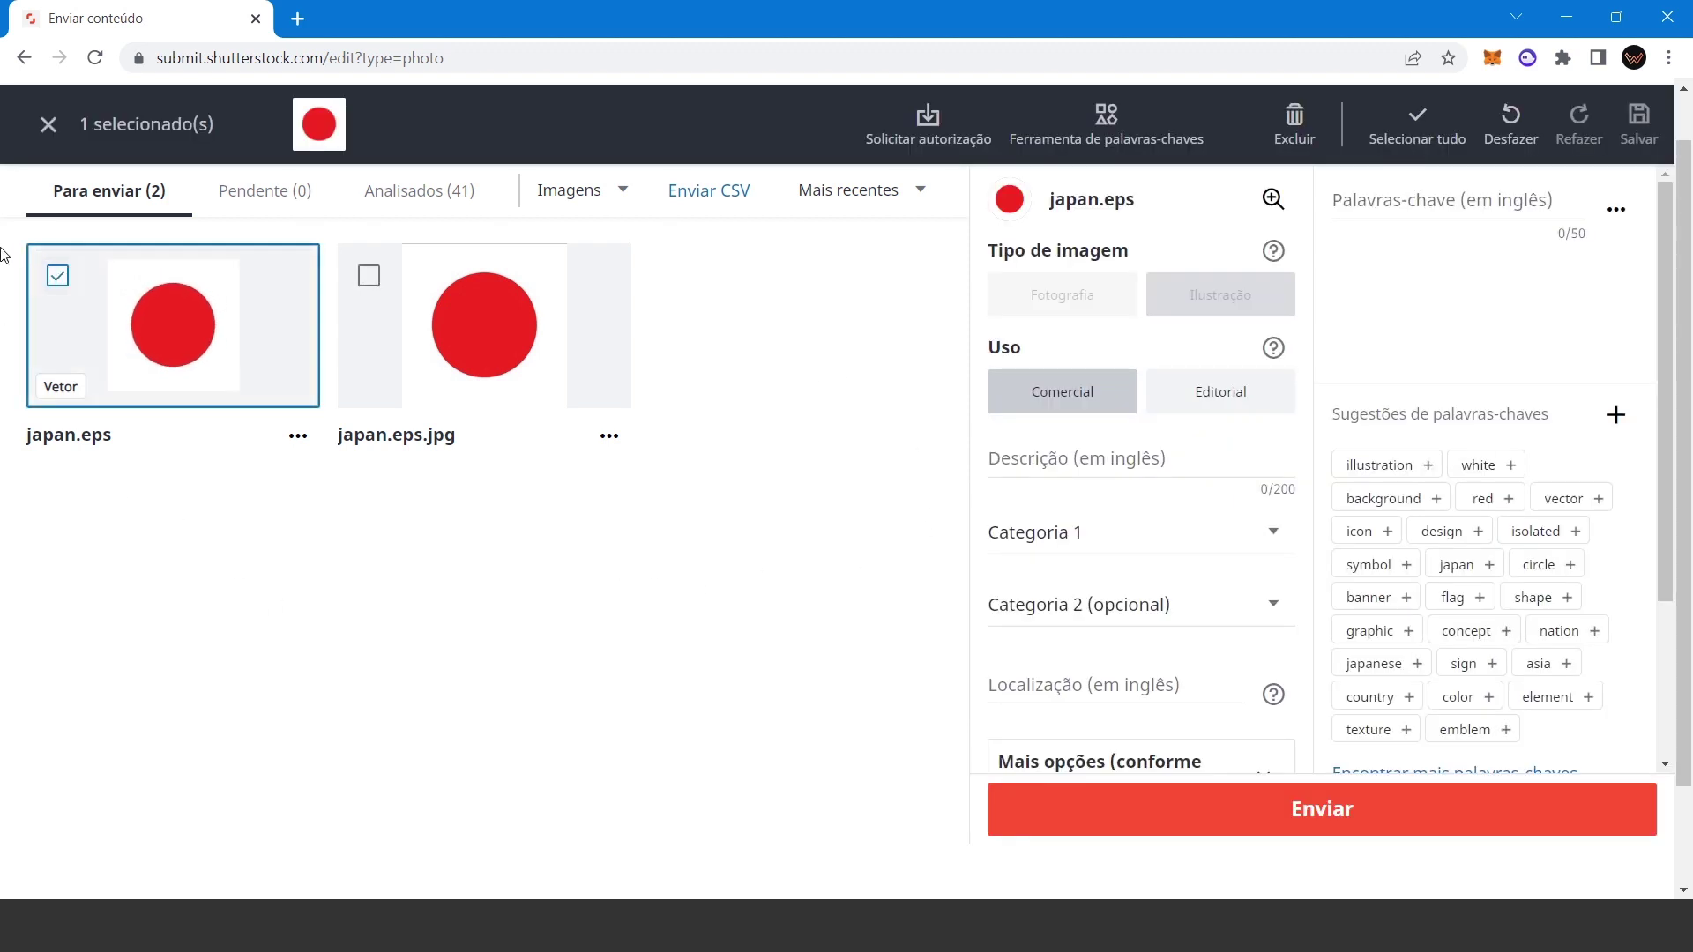
{"action": "left_click", "coordinate": [57, 276]}
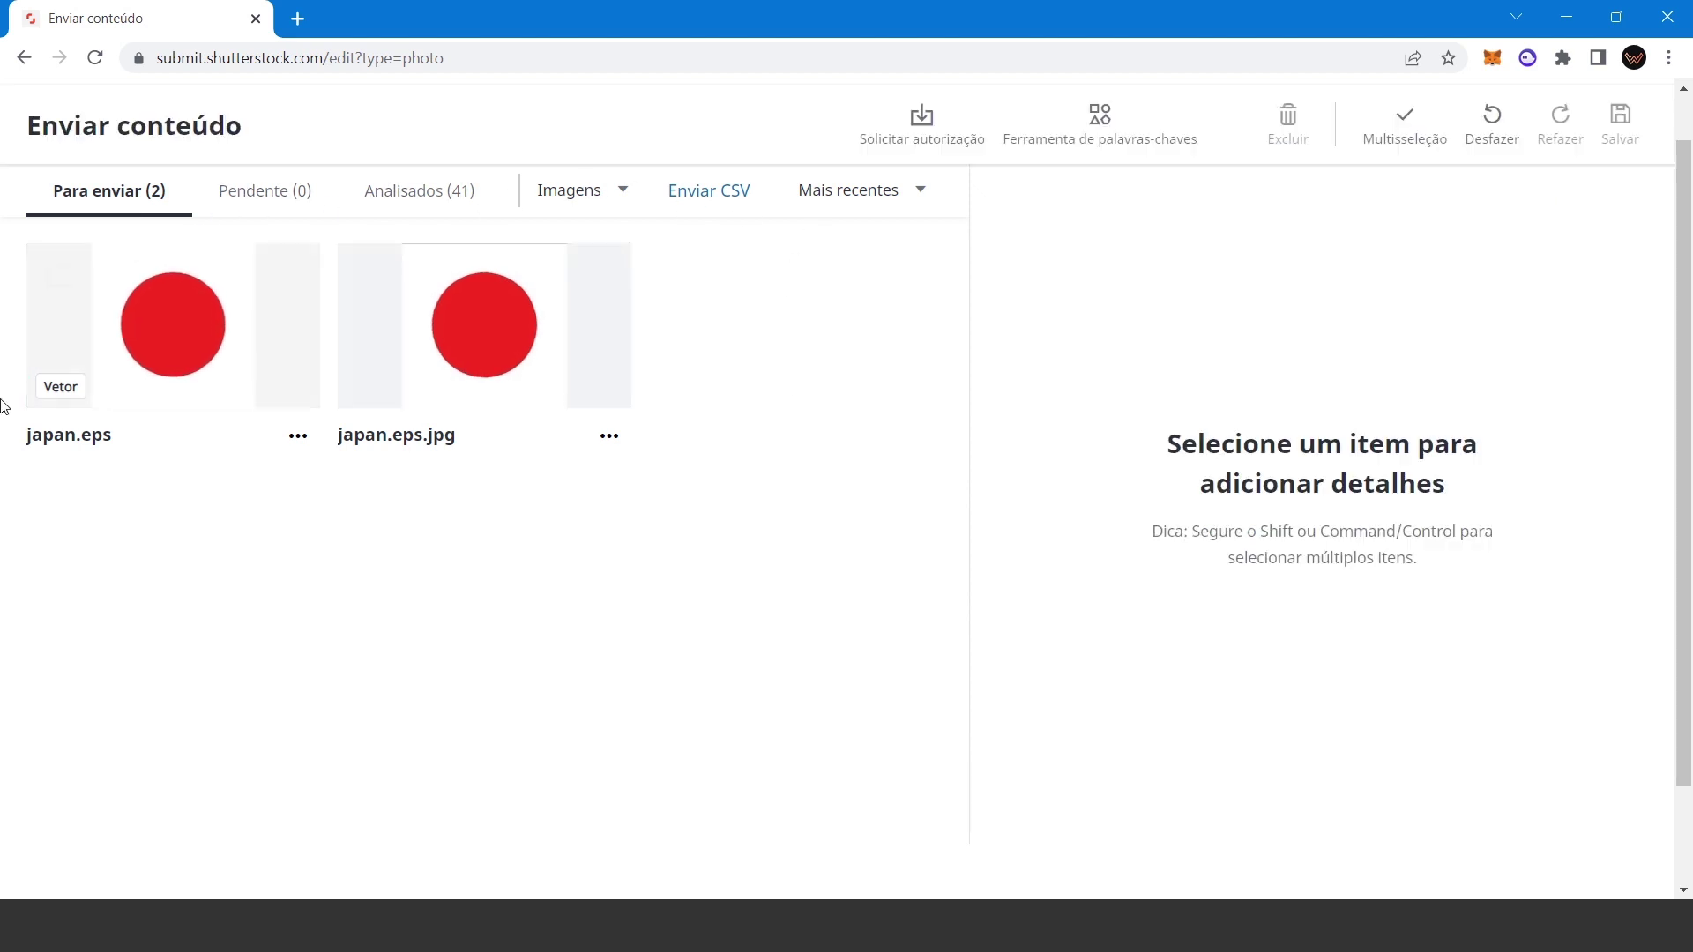